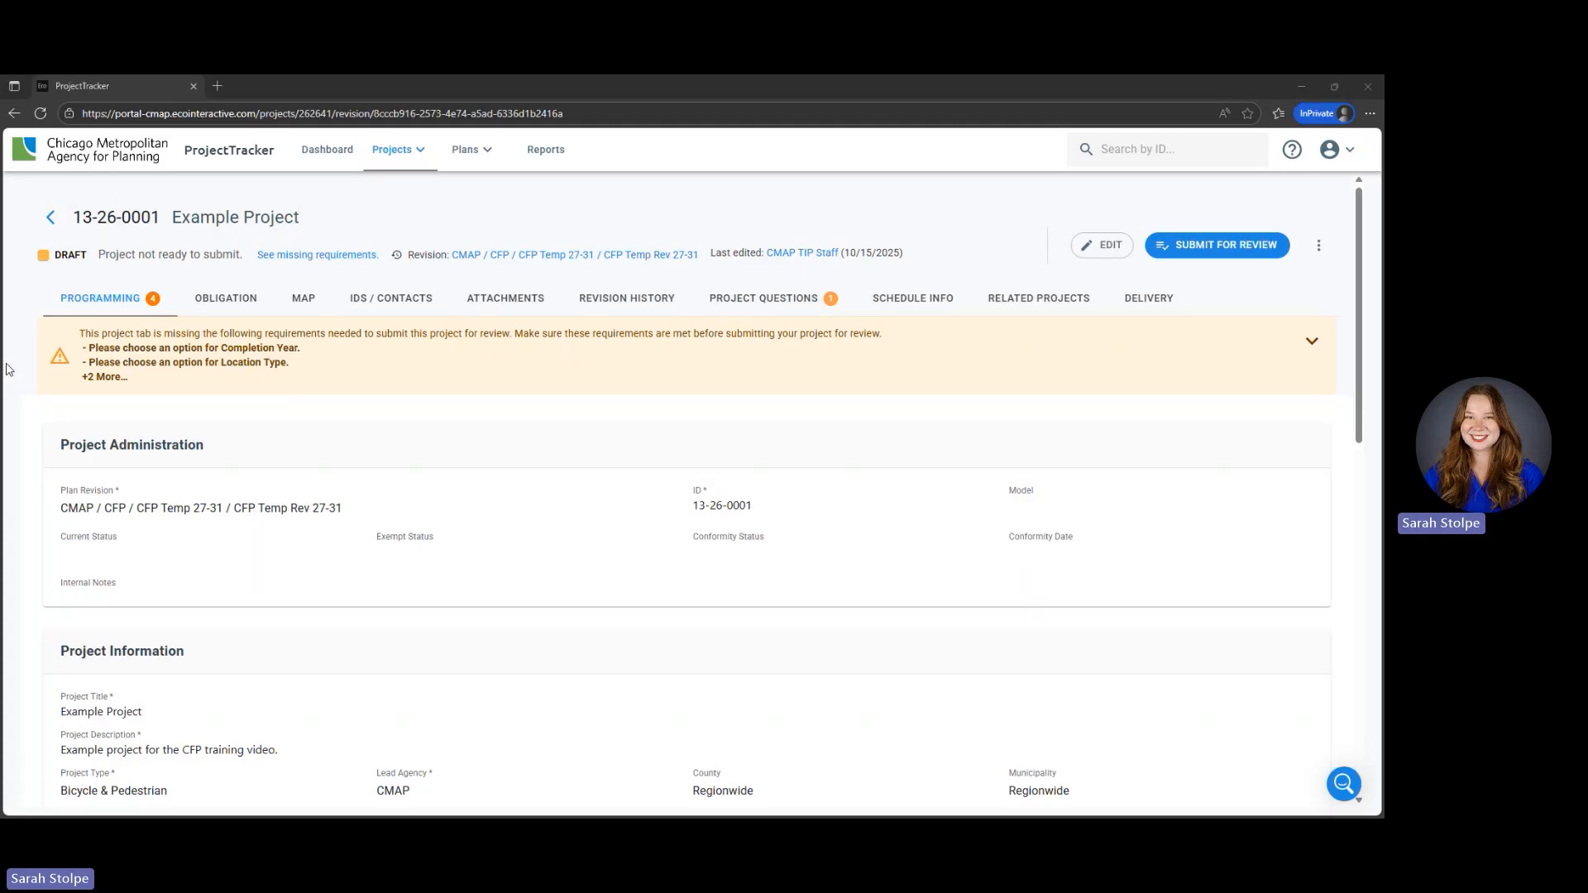
- Open the project for editing and change its county from Regionwide to Kendall
left_click(1100, 245)
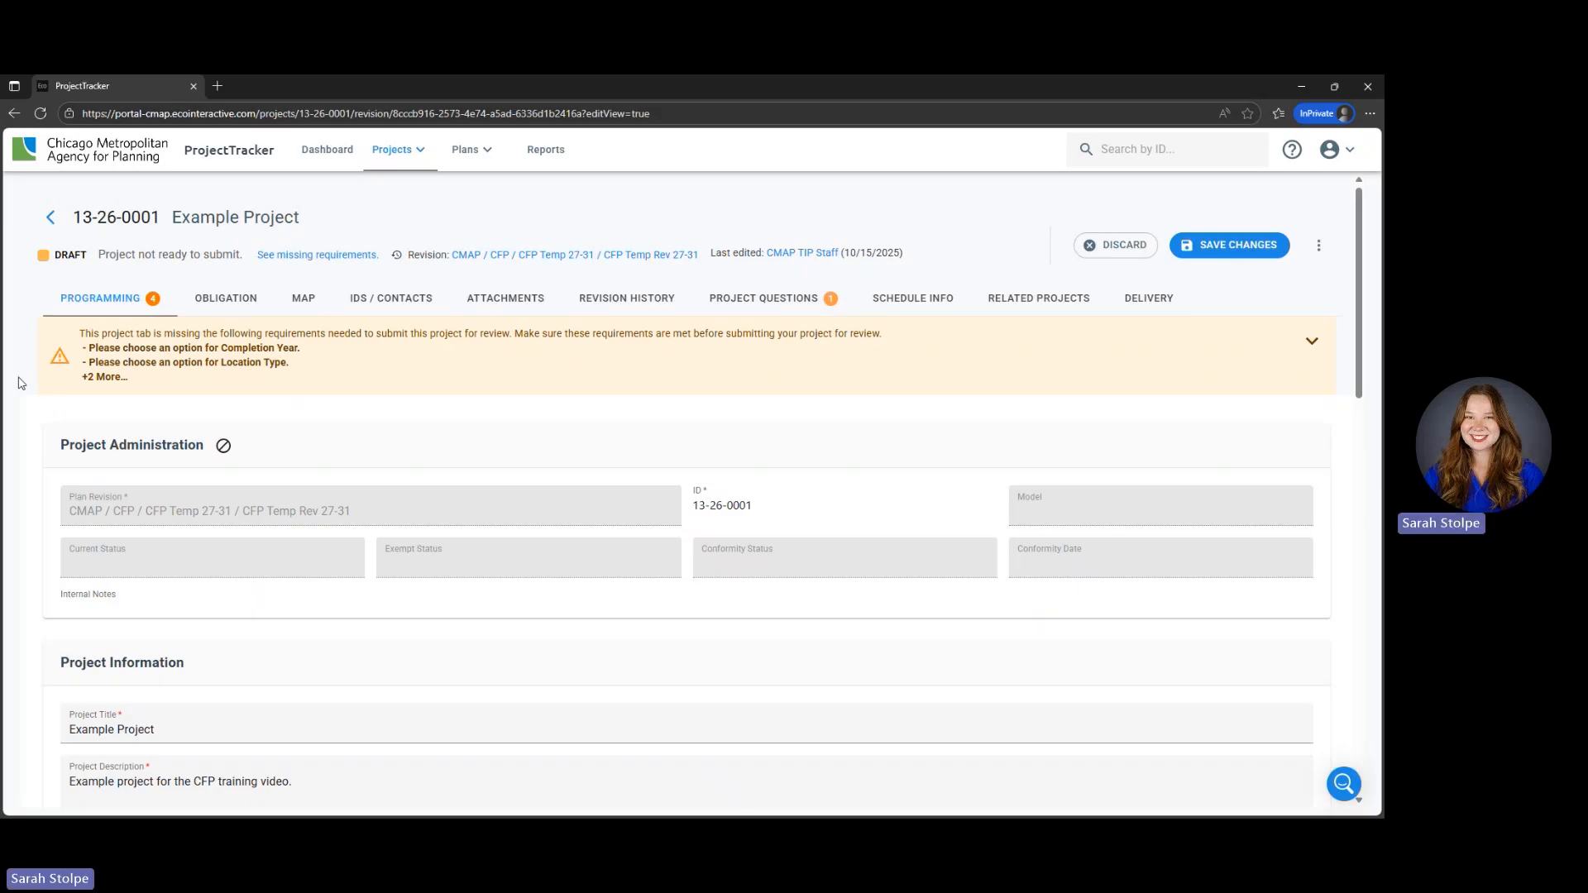
scroll(33, 426, "down", 4)
scroll(33, 430, "down", 1)
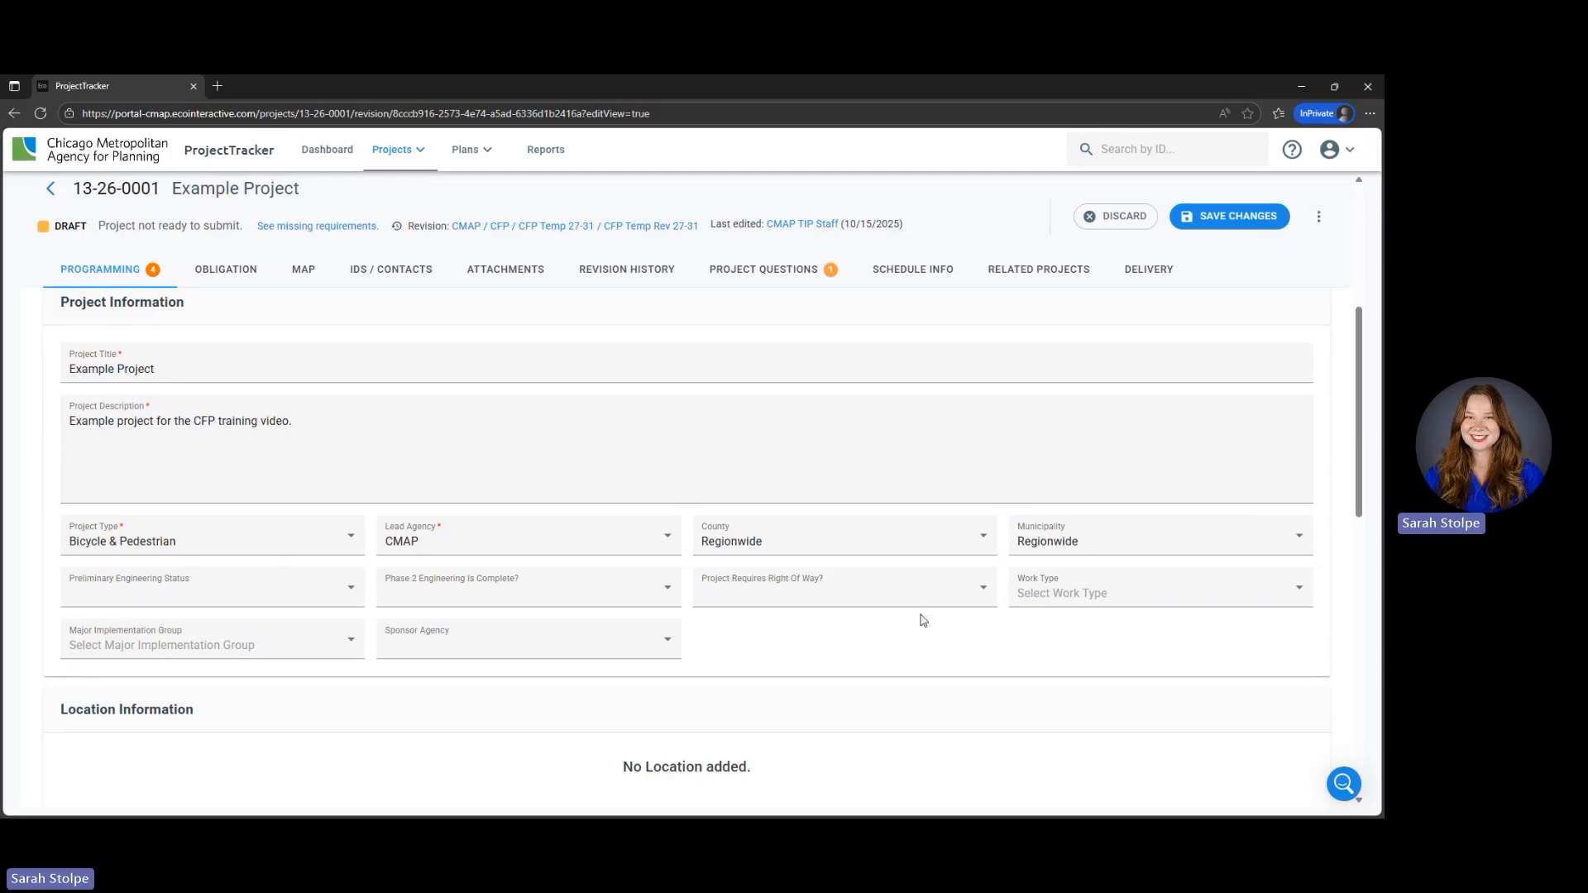
left_click(832, 546)
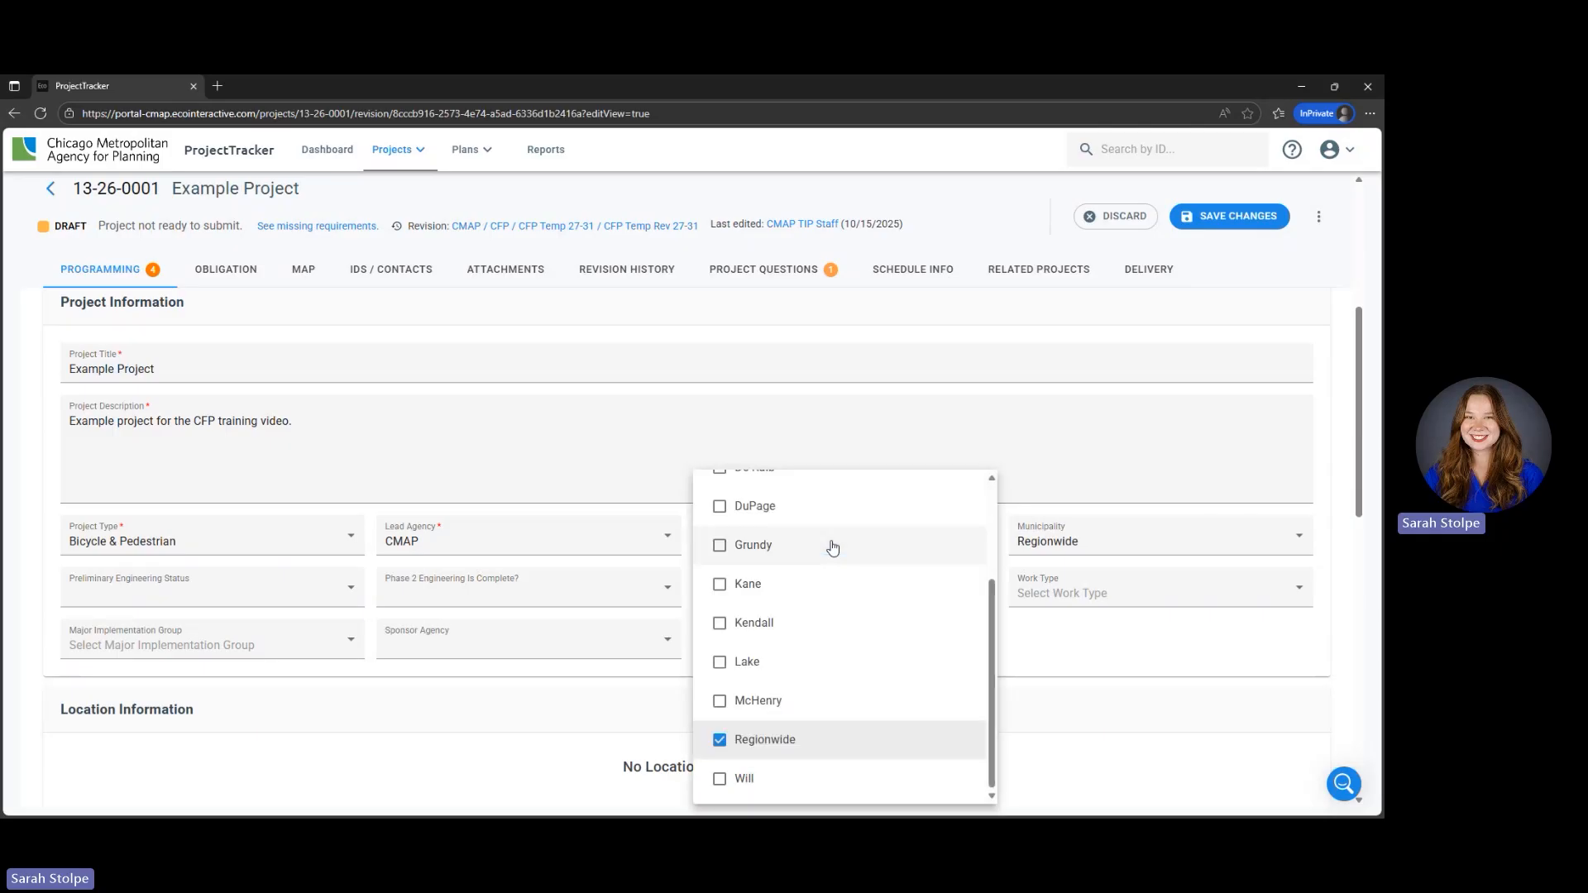
left_click(763, 630)
left_click(730, 756)
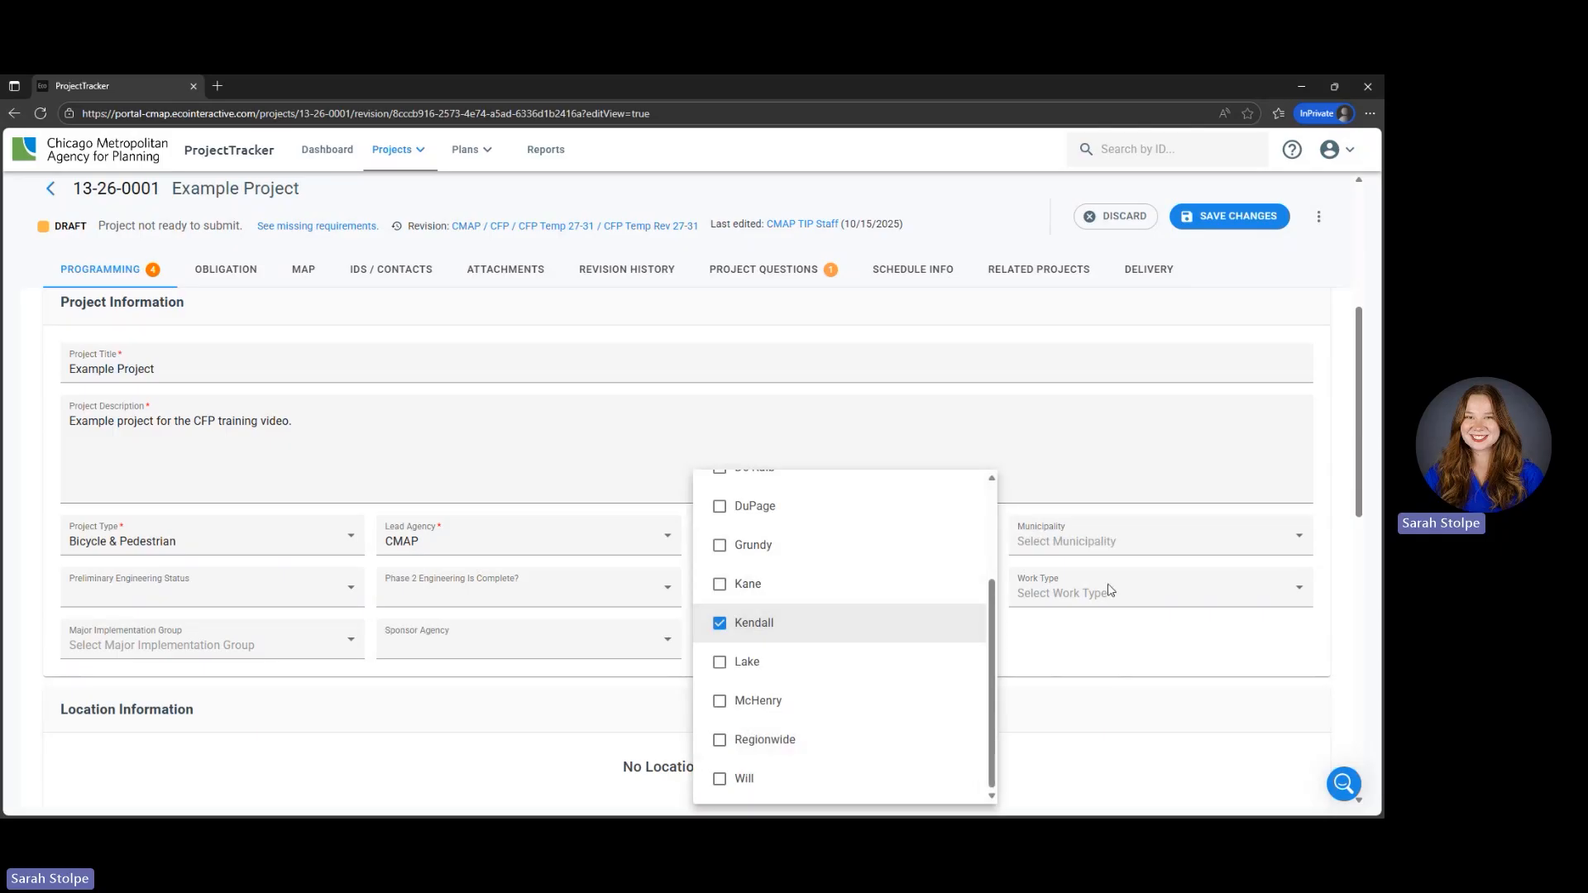
- Set the project's municipality to Plano
left_click(1085, 549)
left_click(1083, 547)
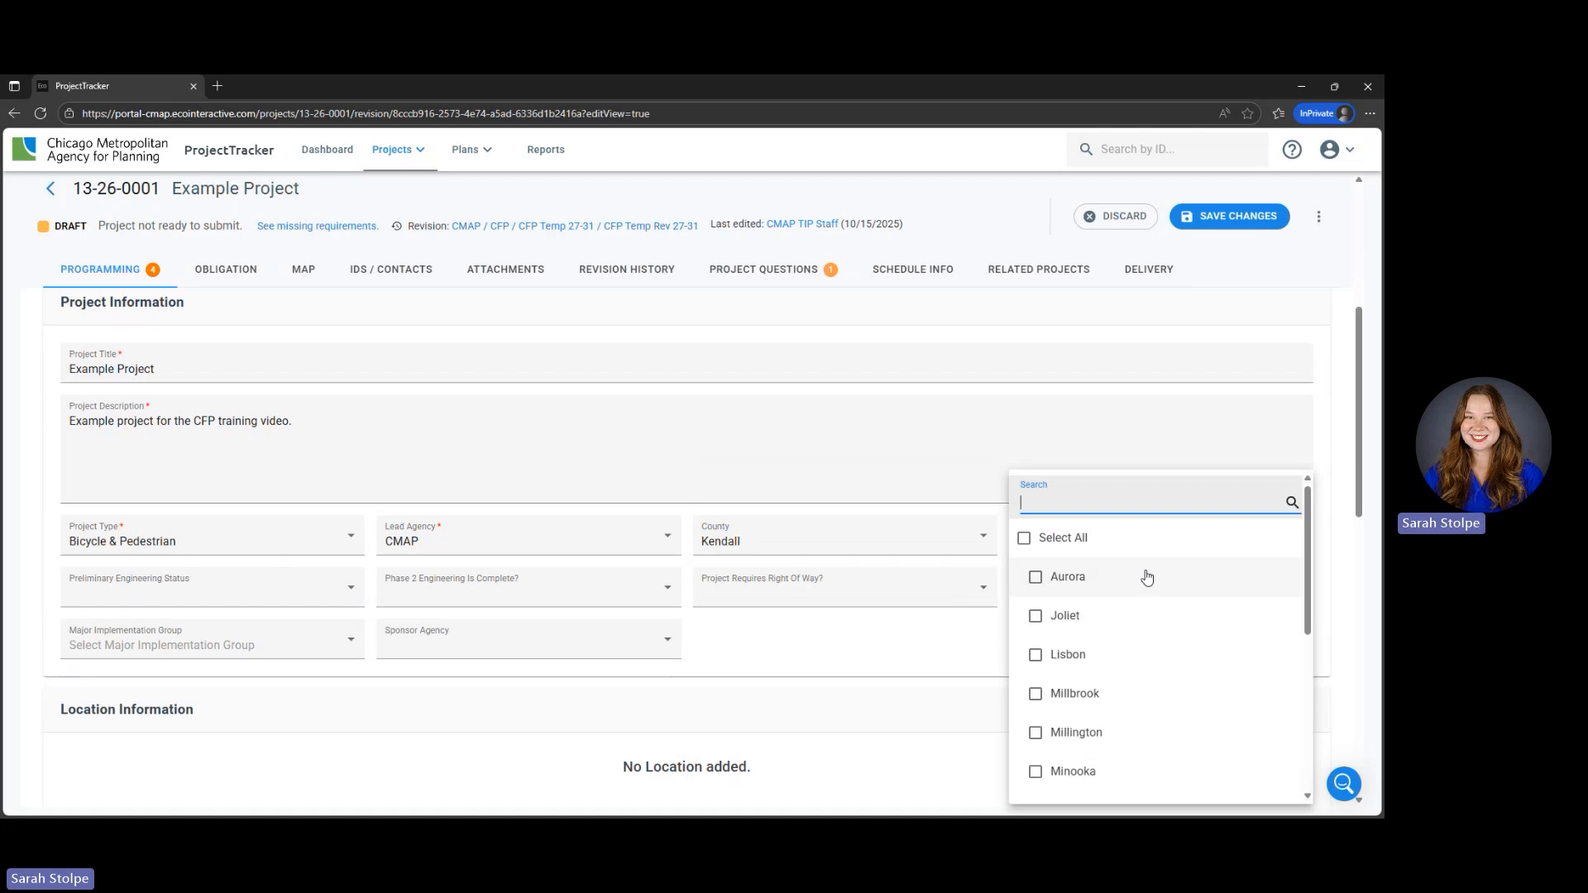
scroll(1145, 579, "down", 4)
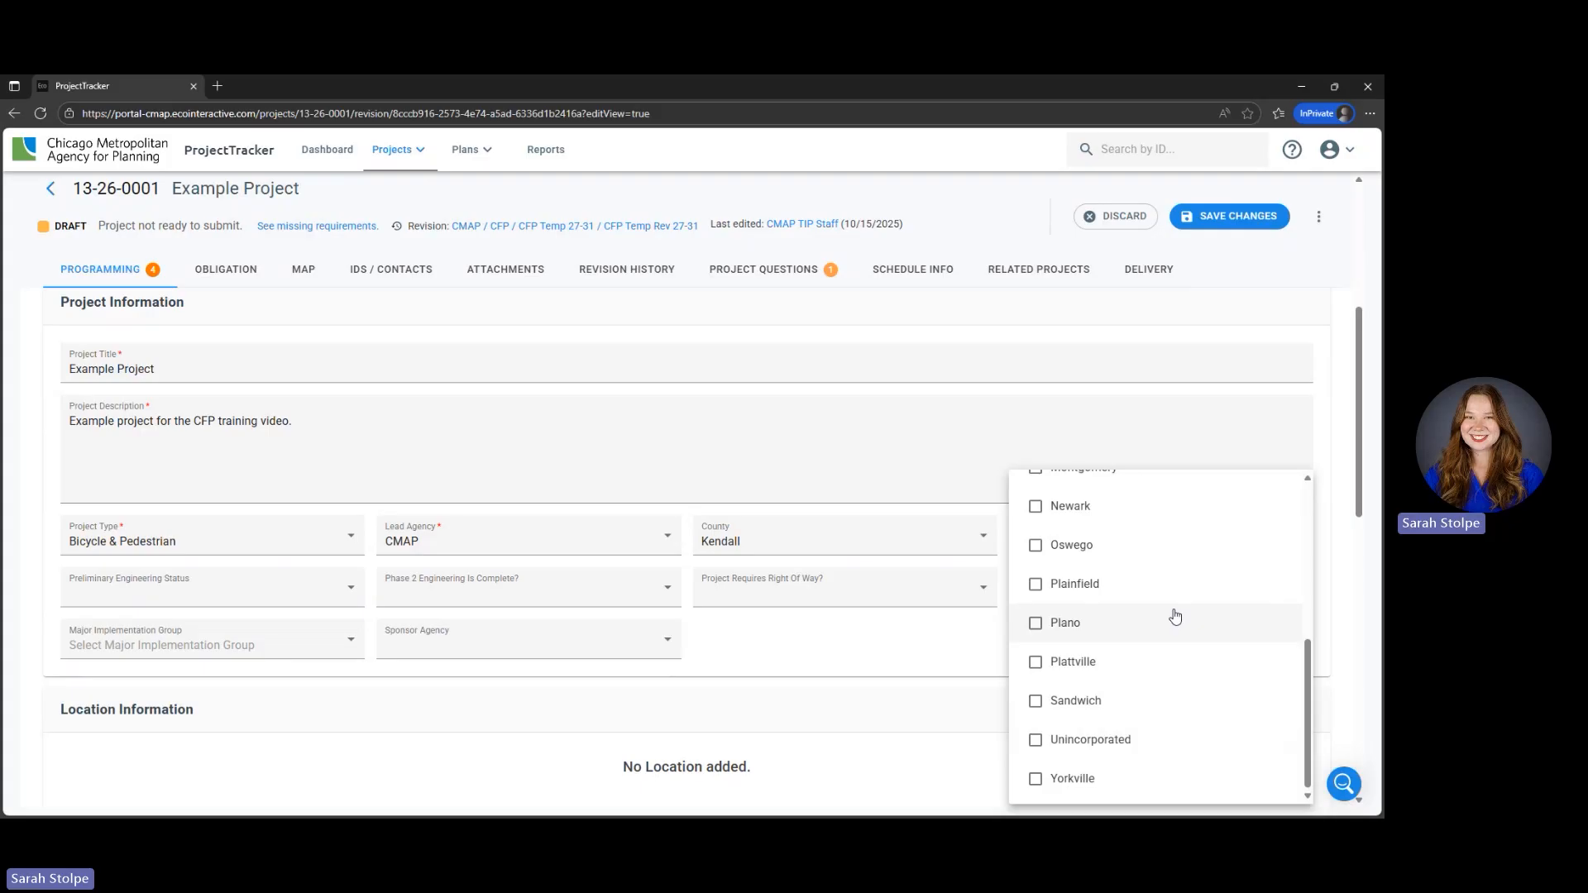
left_click(1067, 622)
left_click(793, 657)
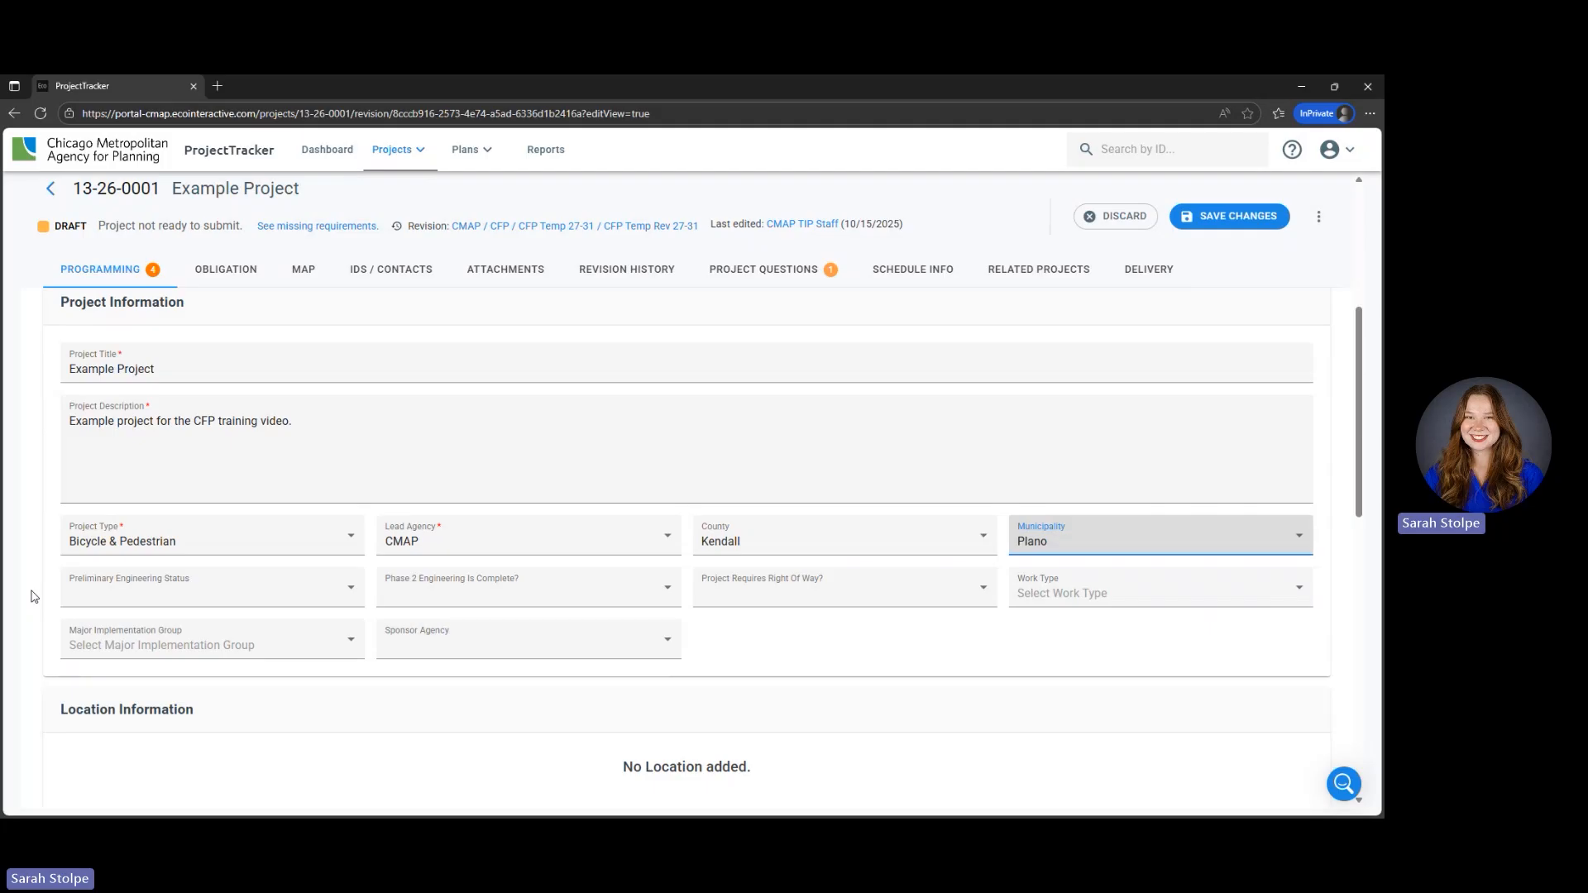
- Set the Preliminary Engineering Status to Substantially Complete
scroll(33, 596, "down", 1)
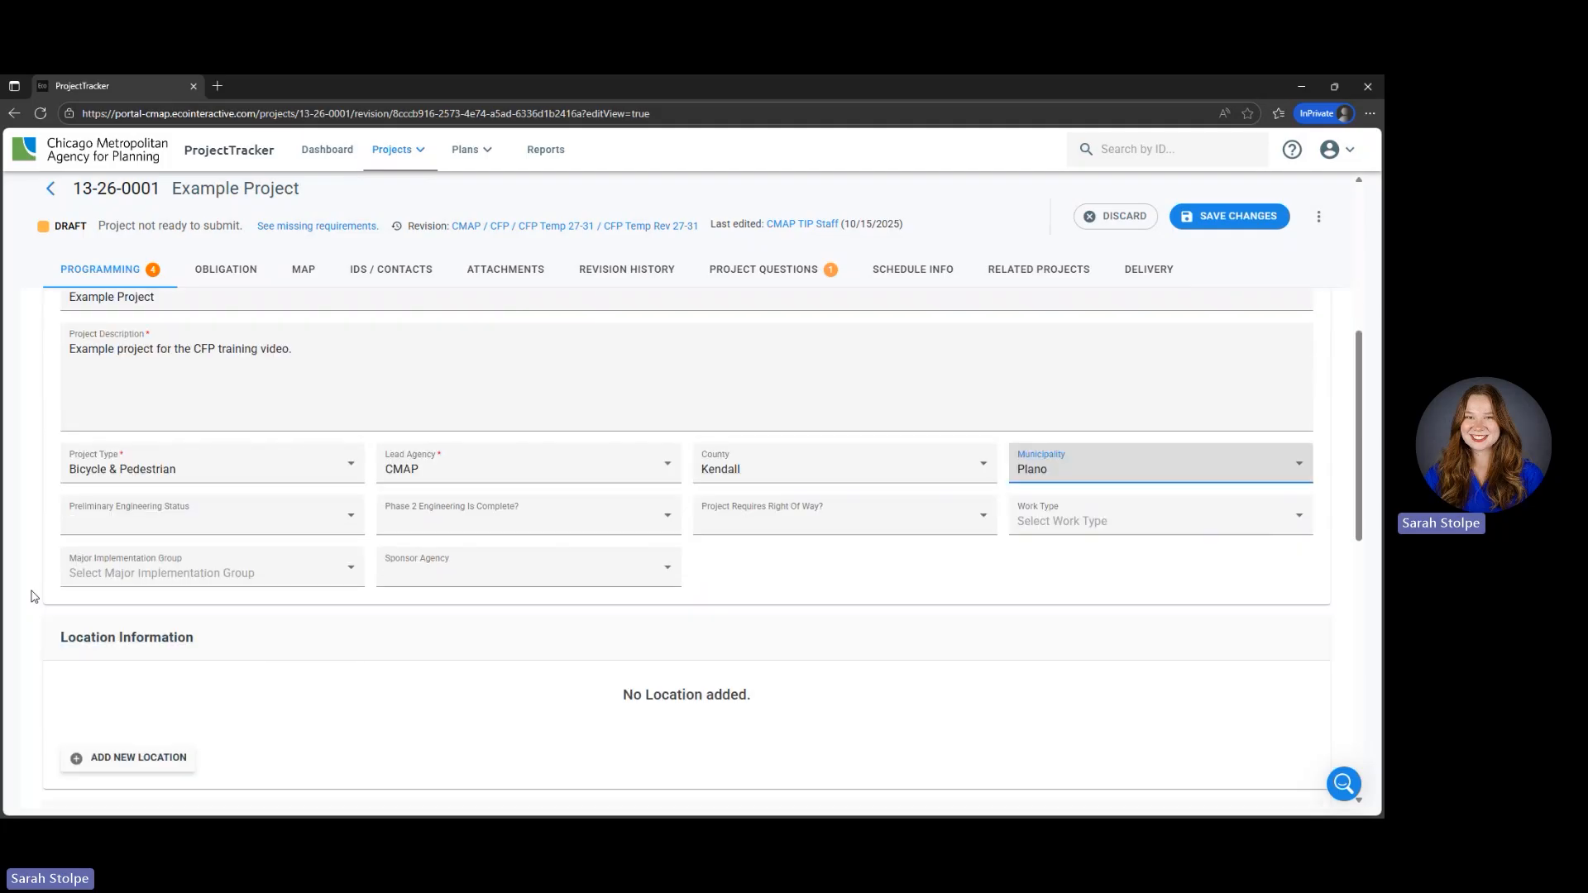
left_click(159, 530)
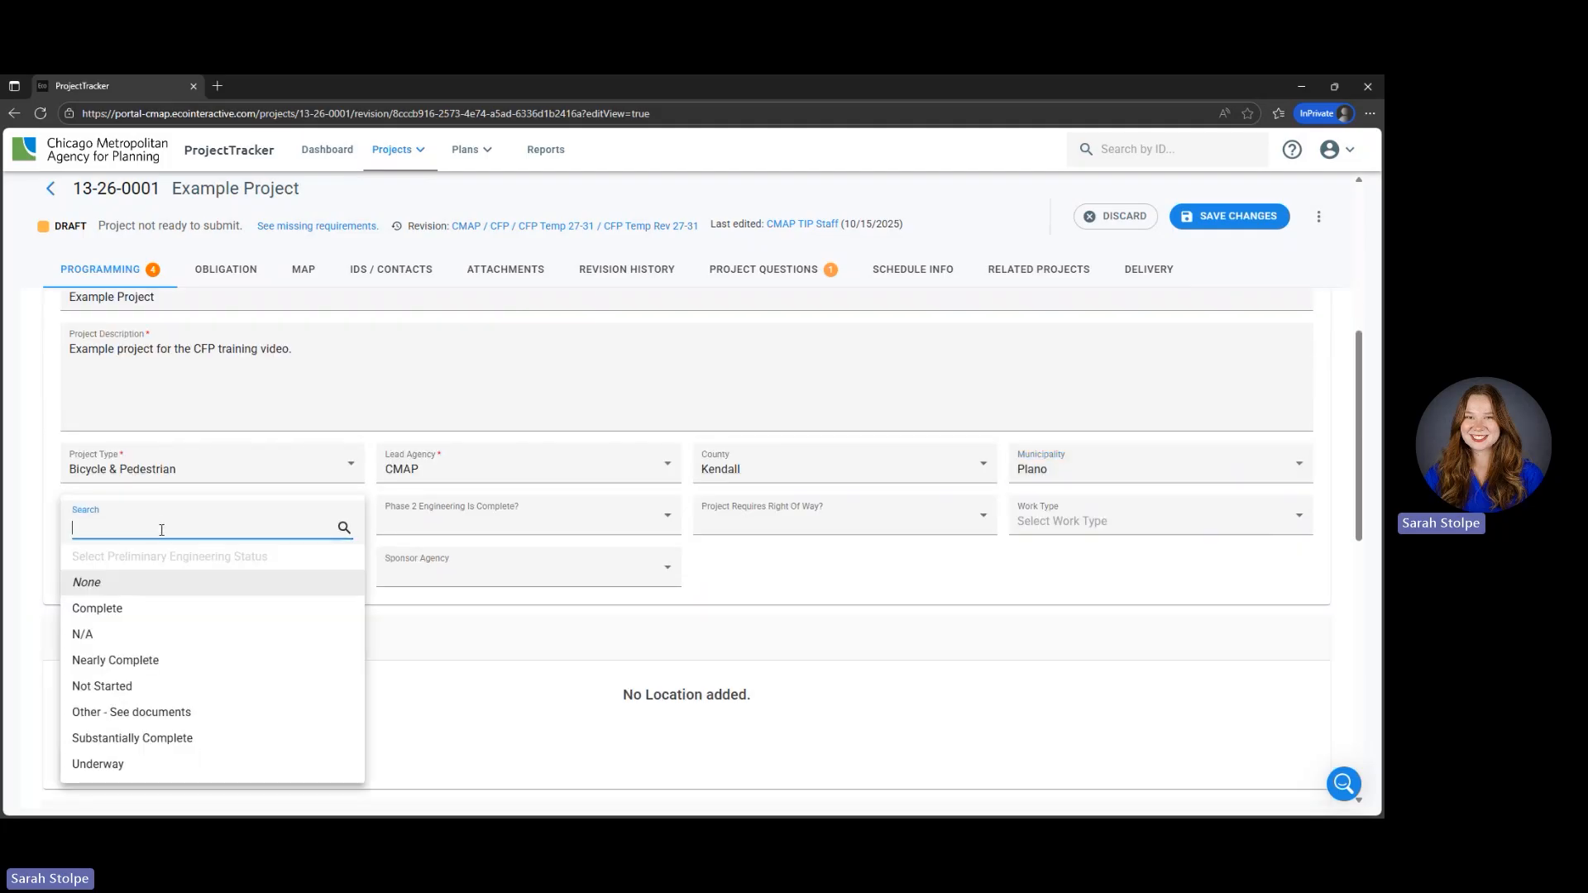
left_click(273, 738)
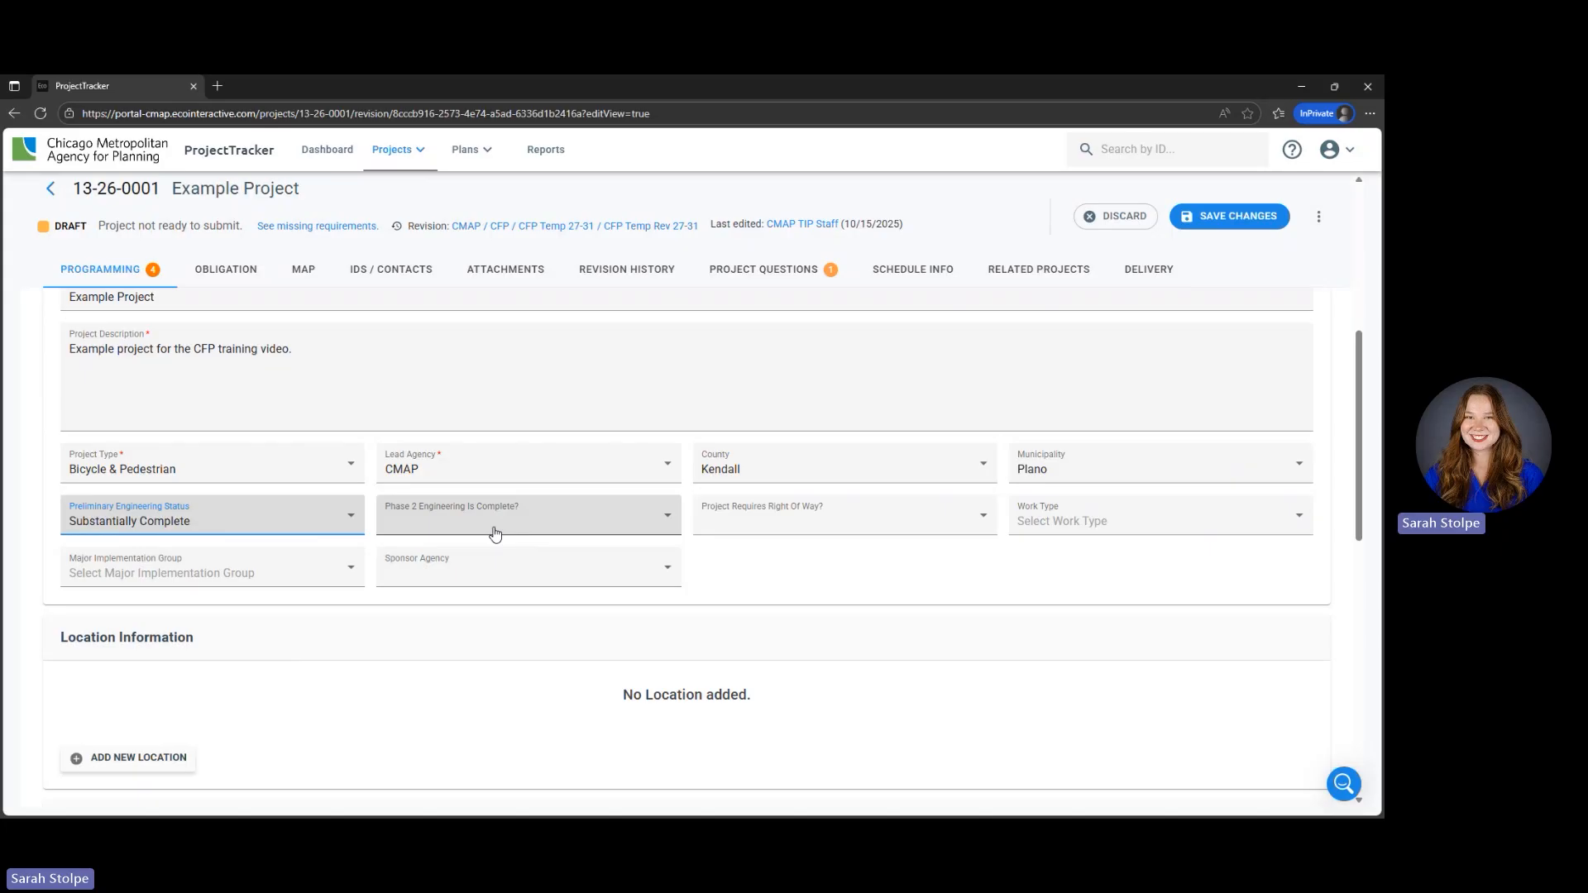
- Answer No to both Phase 2 Engineering Is Complete and Project Requires Right Of Way
left_click(488, 526)
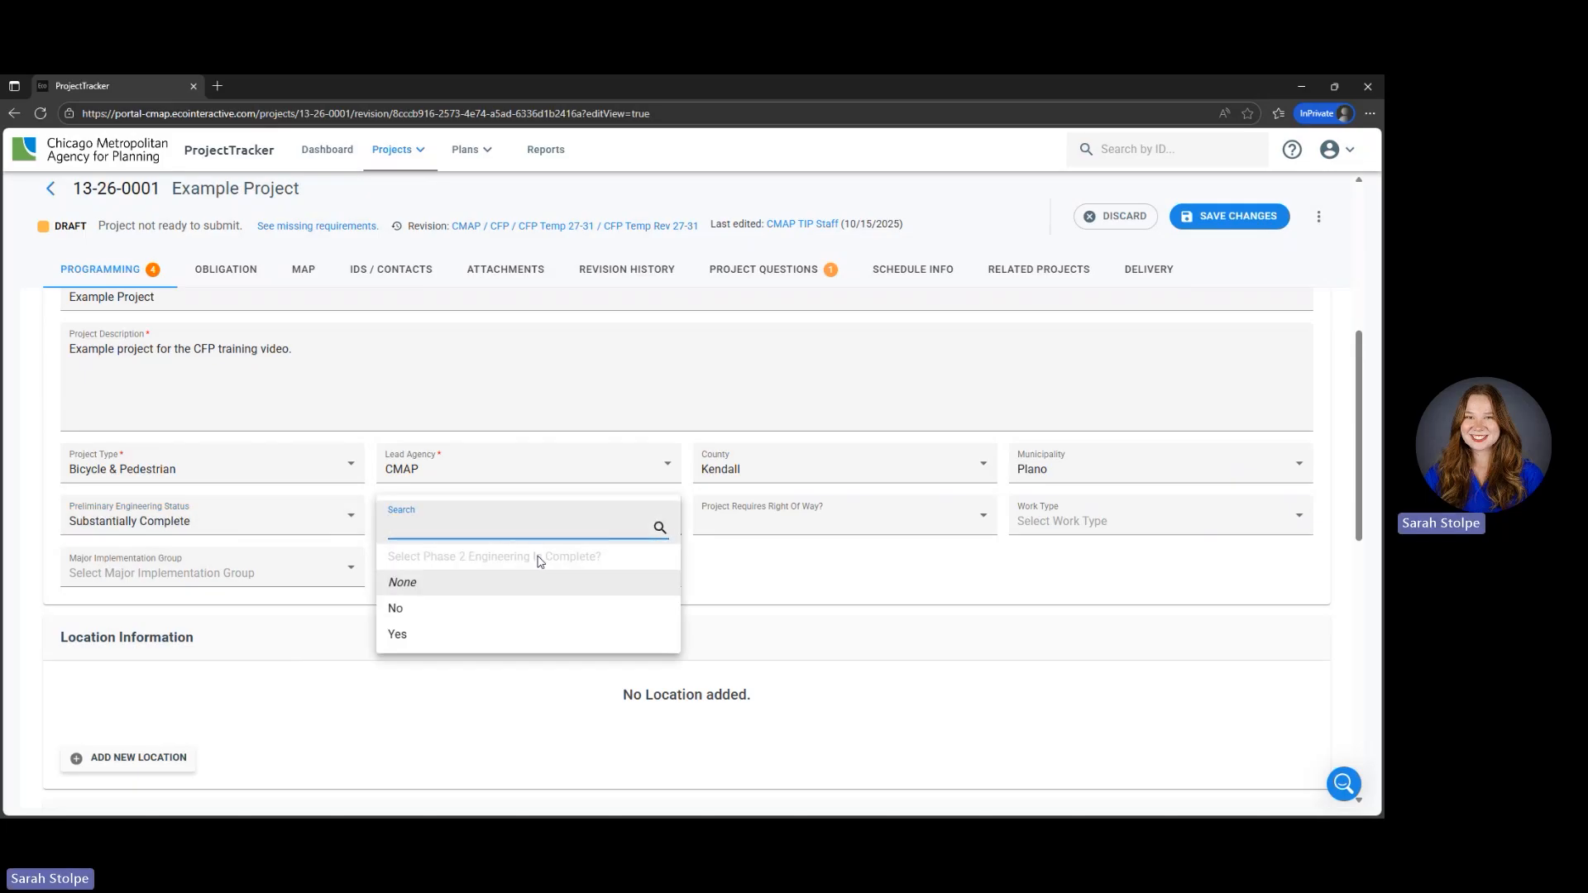
left_click(538, 610)
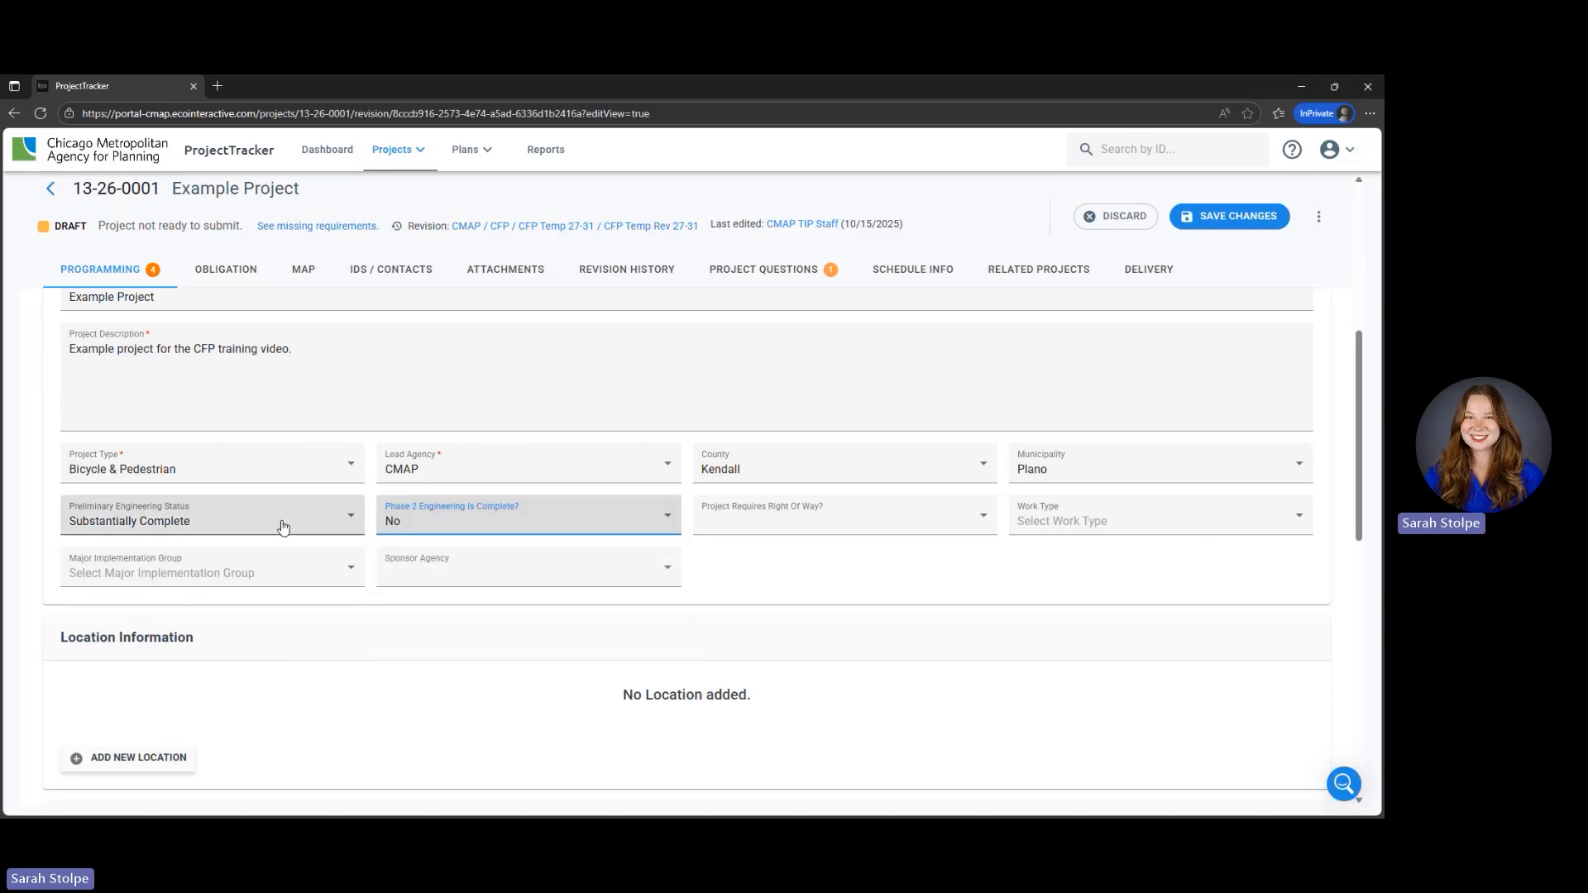
left_click(886, 524)
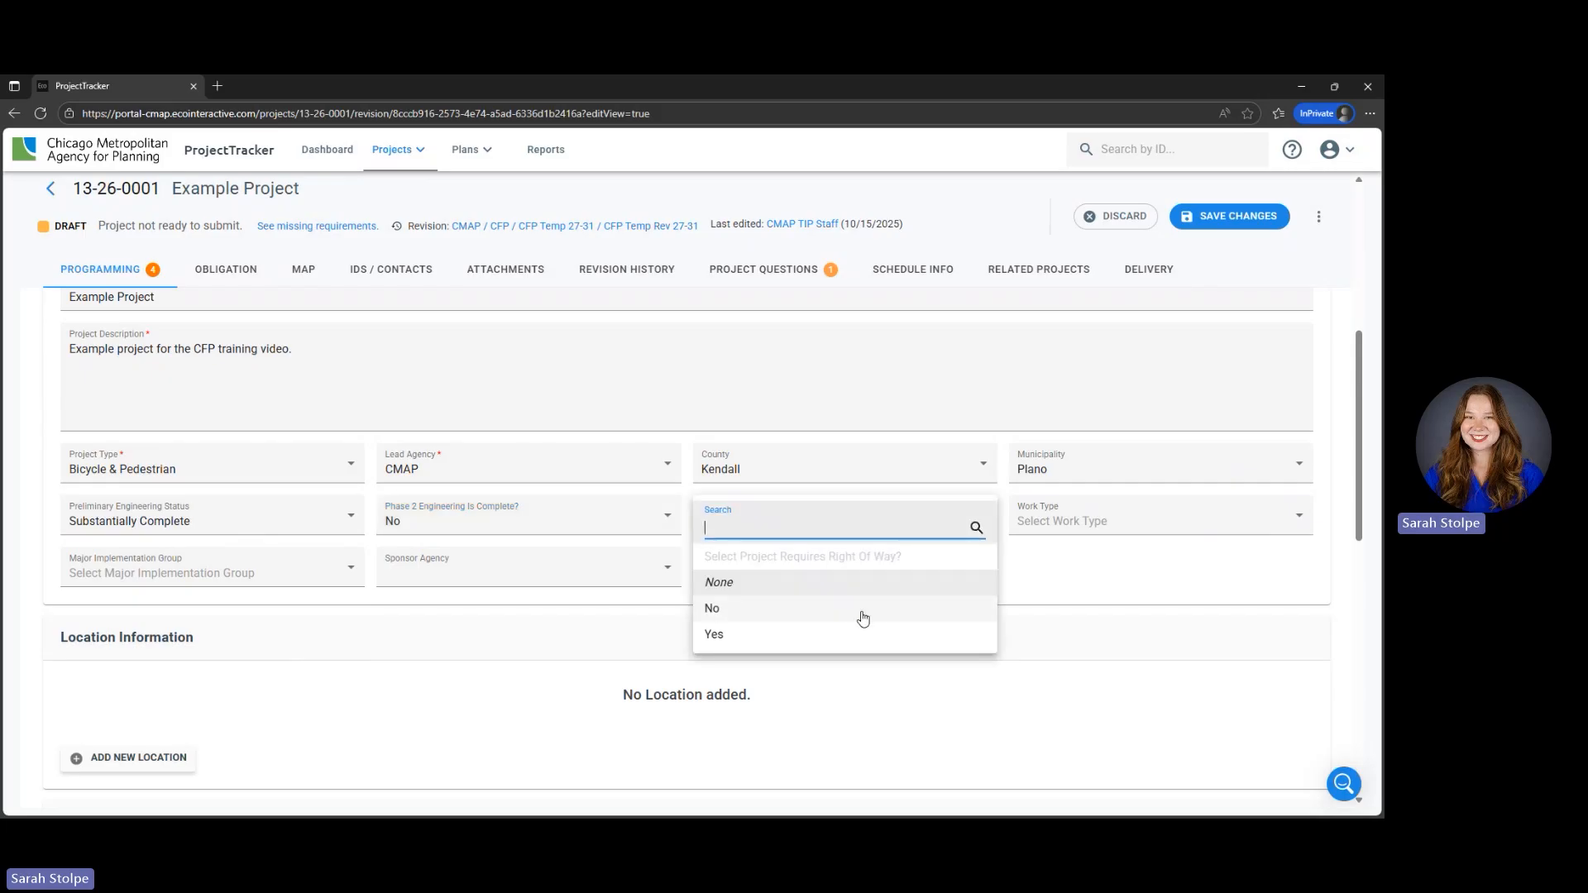
left_click(863, 619)
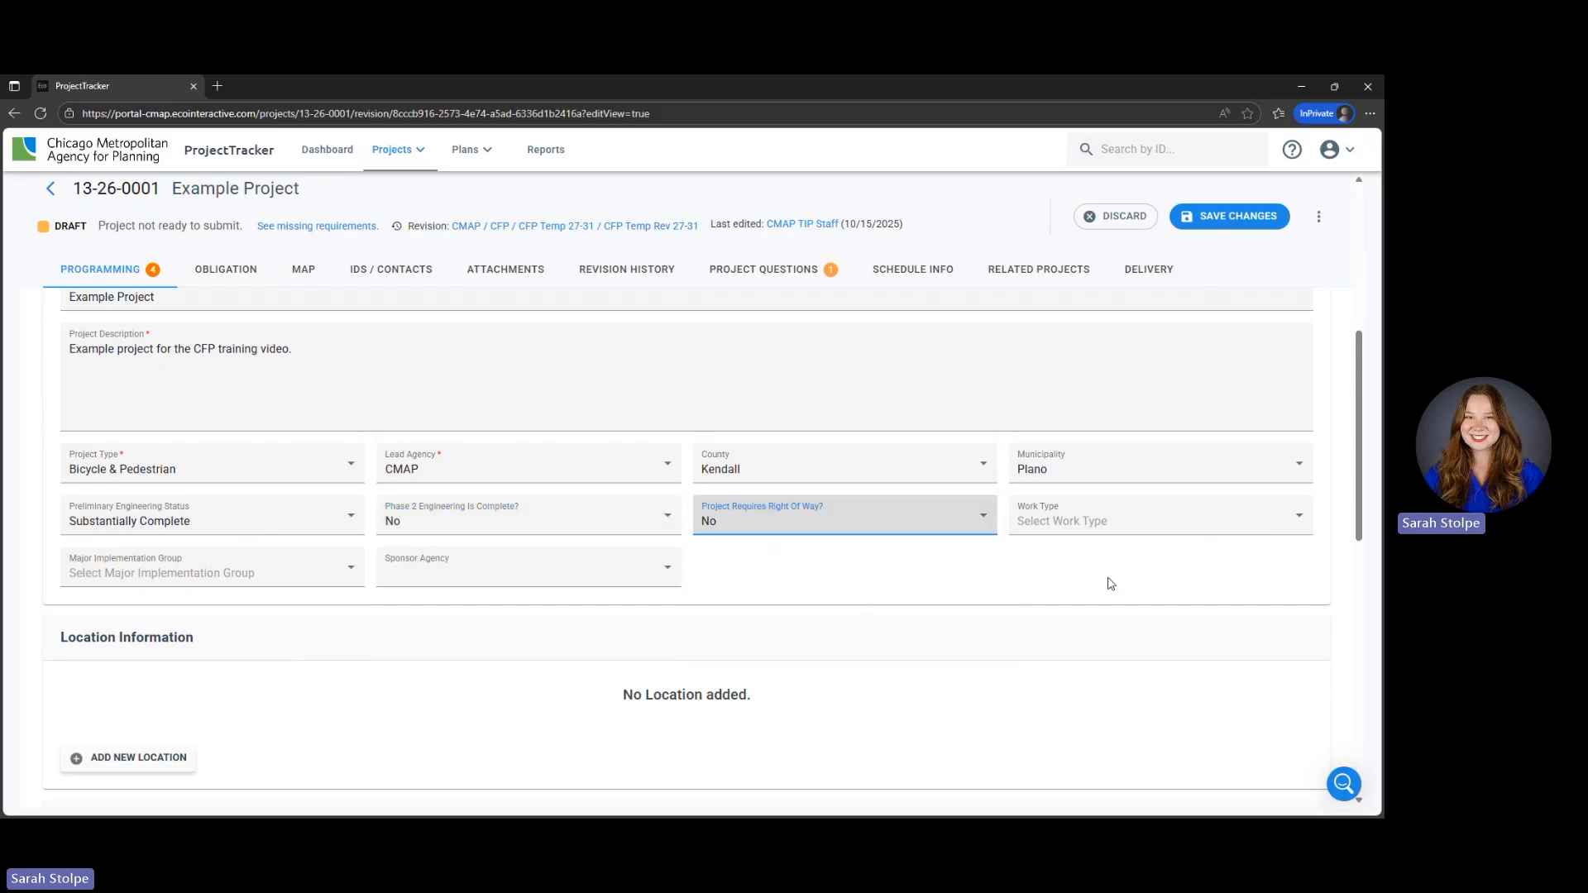
- Search the work types for "bike" and select [E-BIKENEW] New Bicycle Facility and [E-BIKEPARK] Bicycle Parking
left_click(1086, 529)
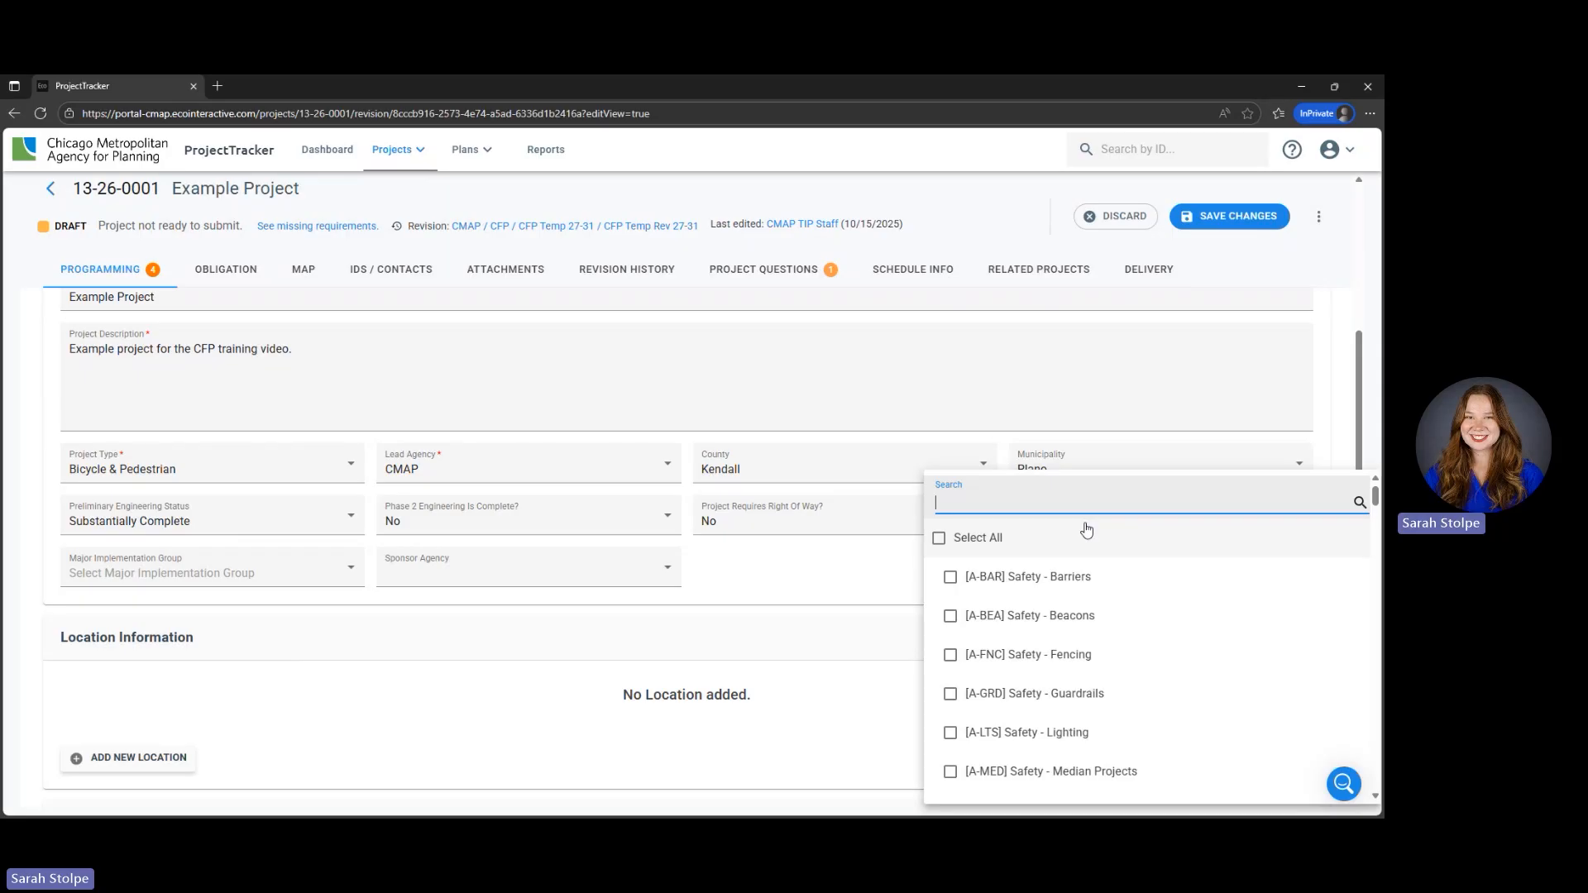
type("bike")
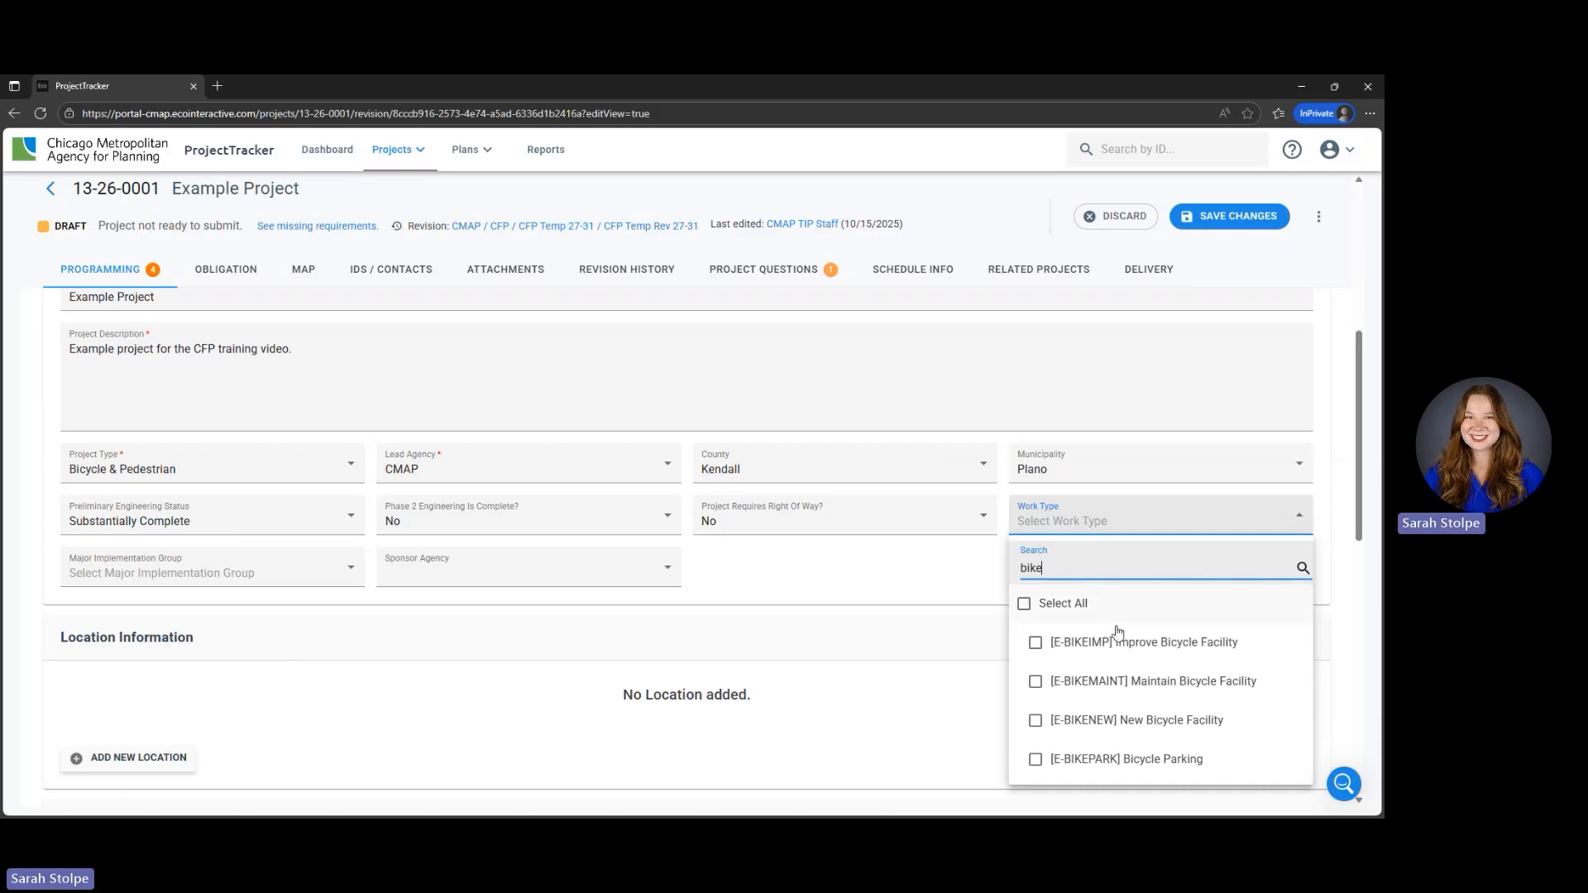
left_click(1141, 733)
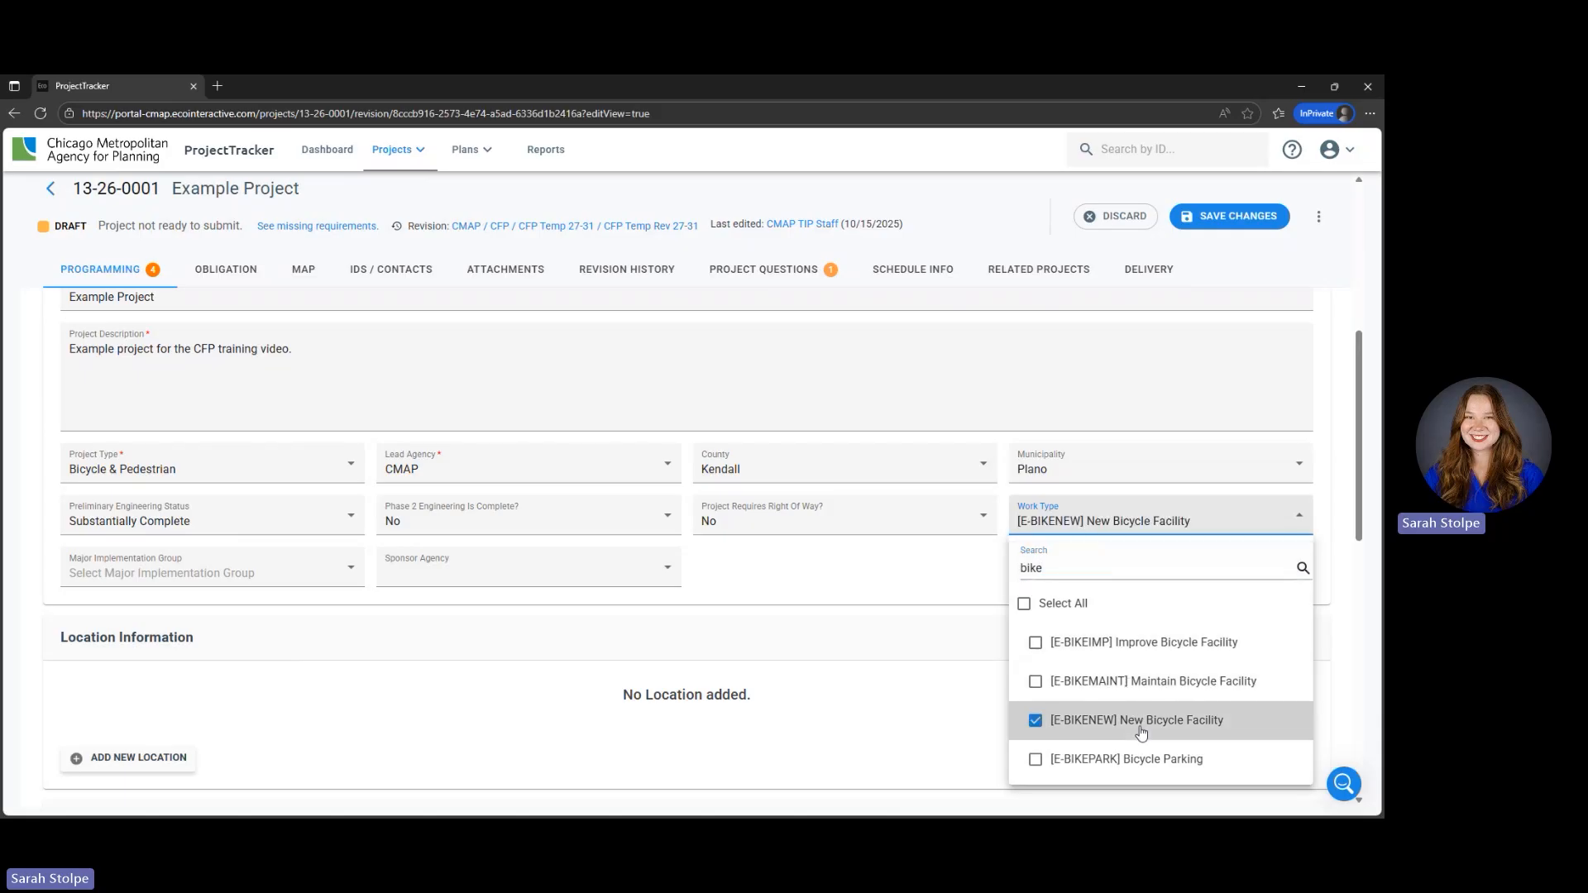
left_click(1168, 764)
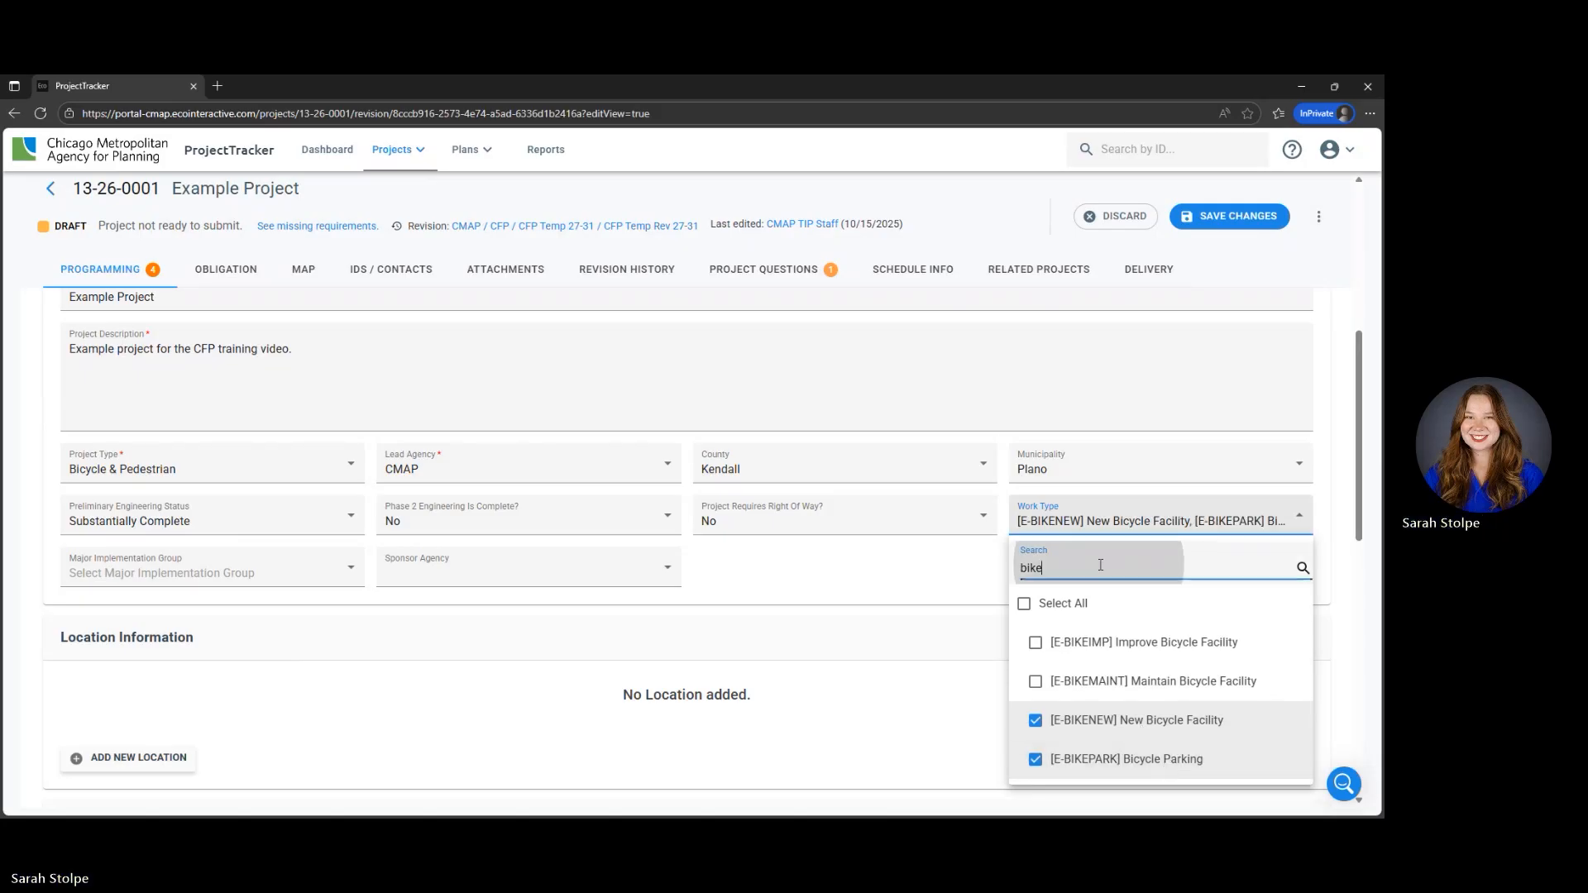
- Clear the work type search and look through the full list of available work types
left_click(1050, 560)
key("BackSpace")
key("BackSpace")
key("BackSpace")
key("BackSpace")
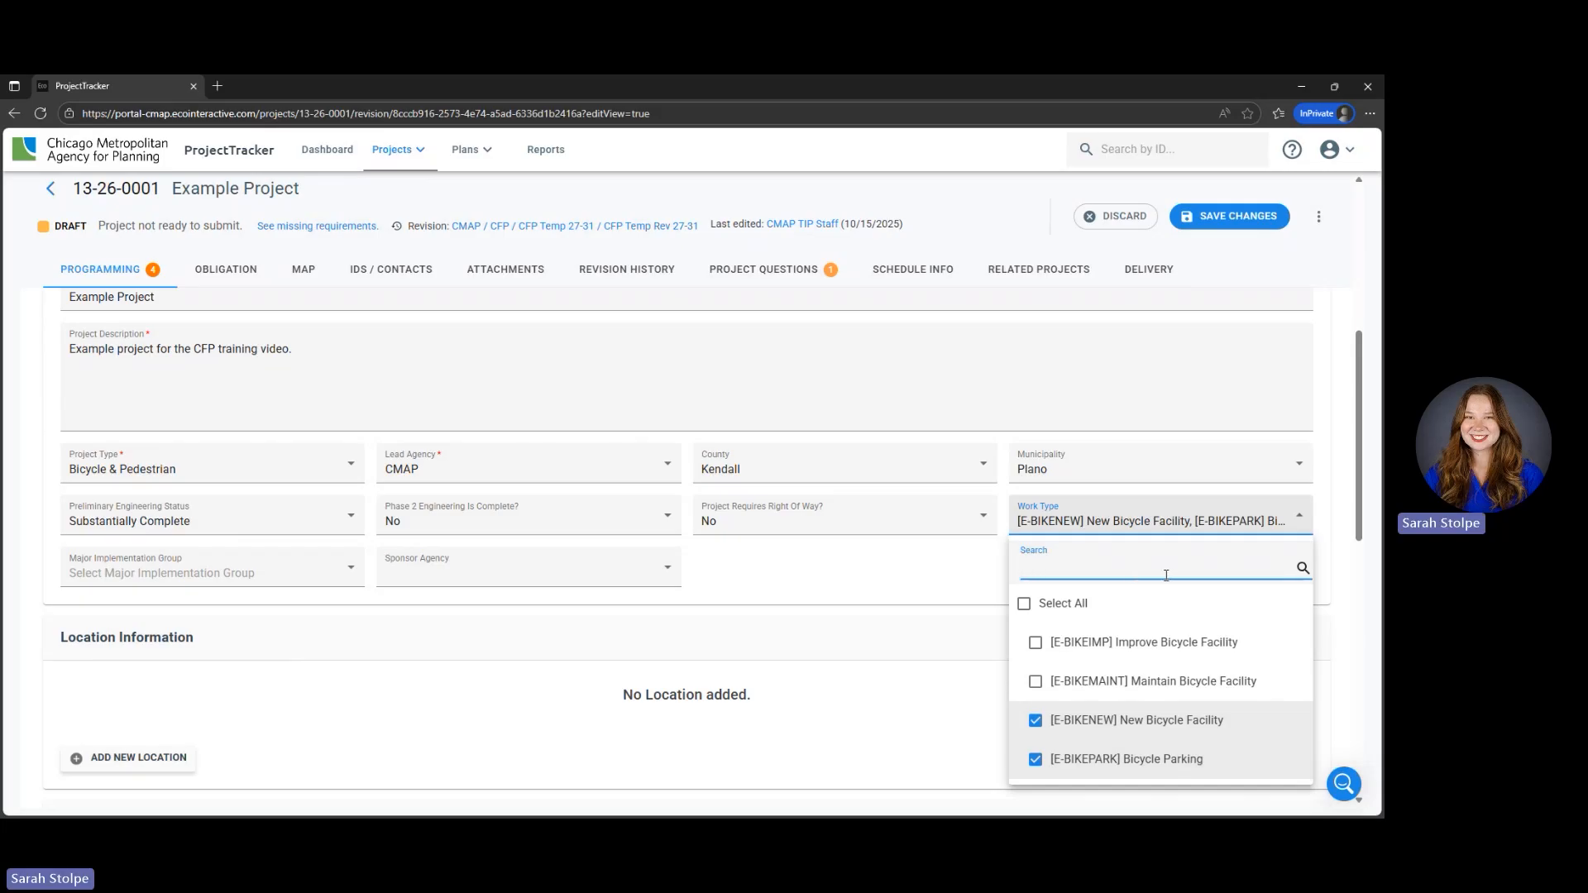
scroll(1190, 579, "down", 4)
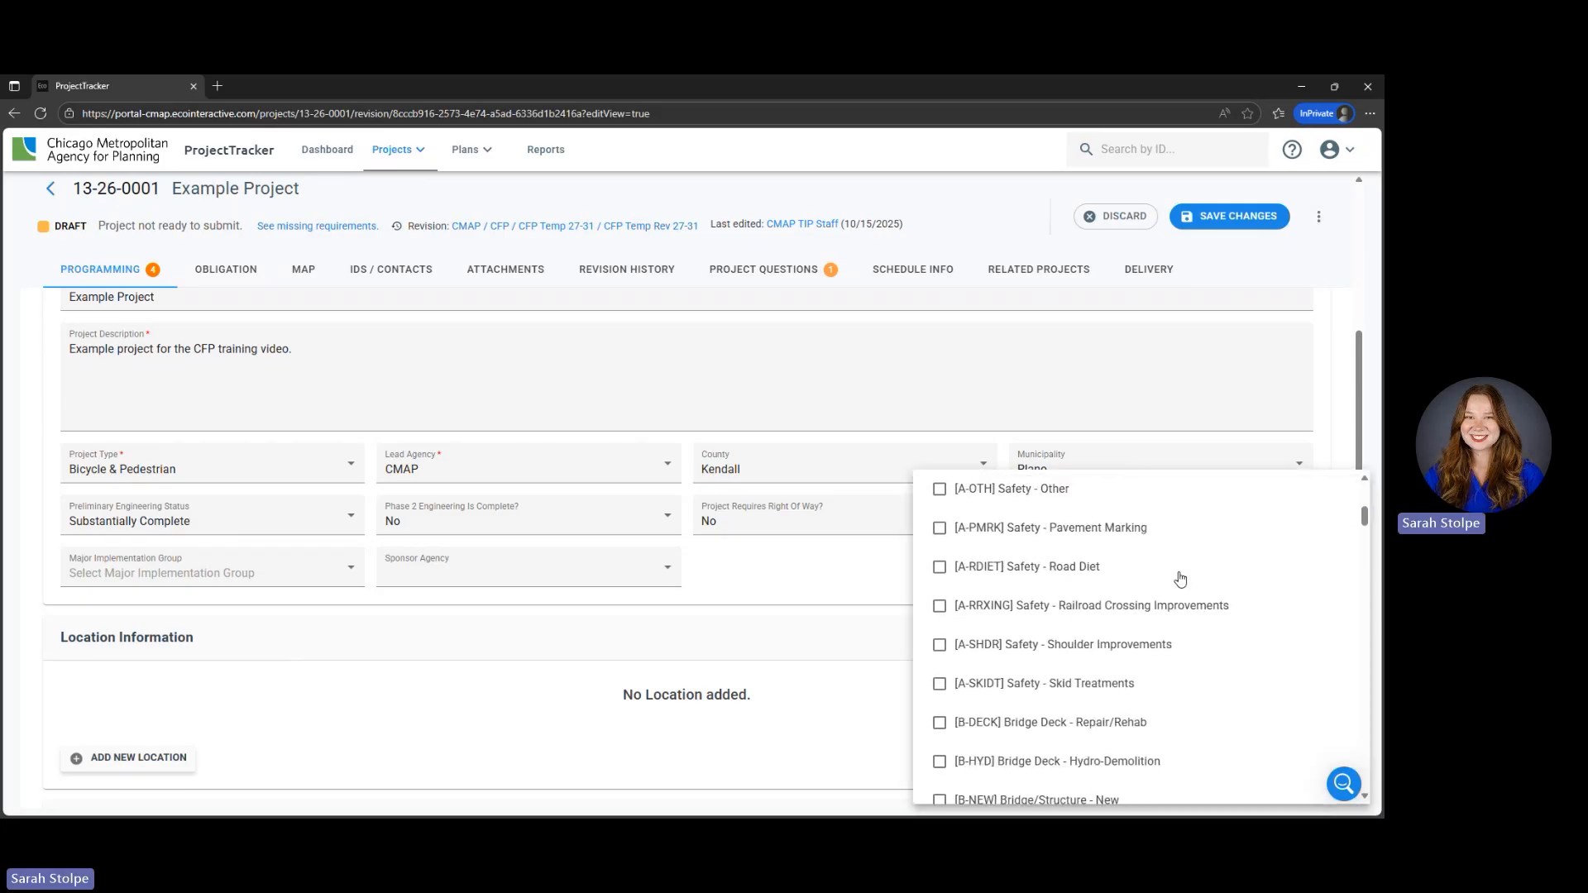
scroll(1180, 578, "down", 10)
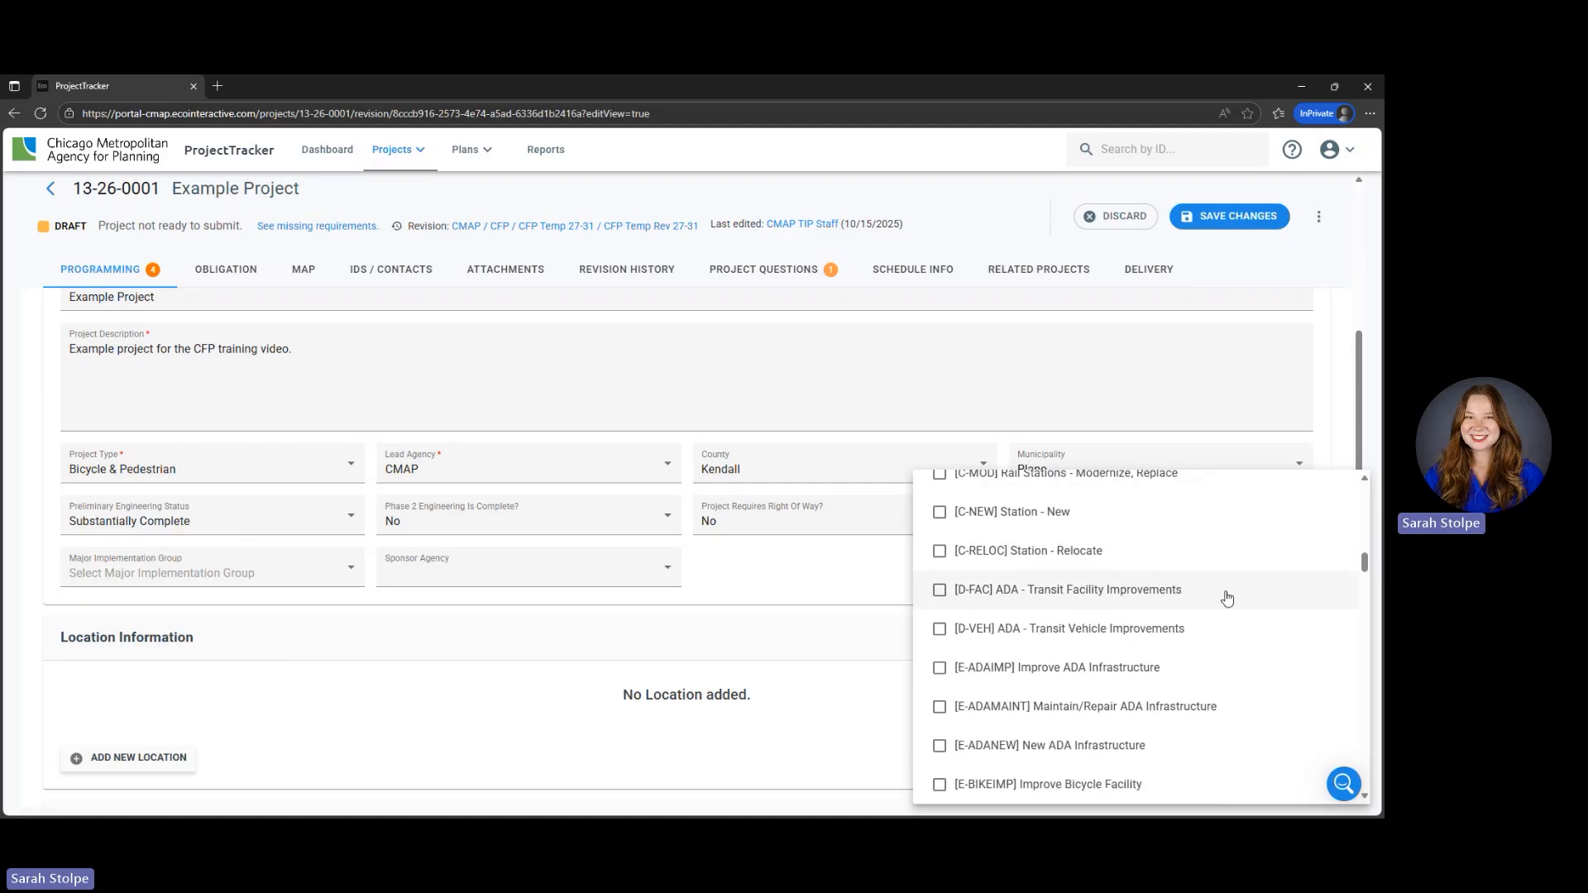
scroll(1224, 595, "down", 1)
scroll(1227, 598, "down", 8)
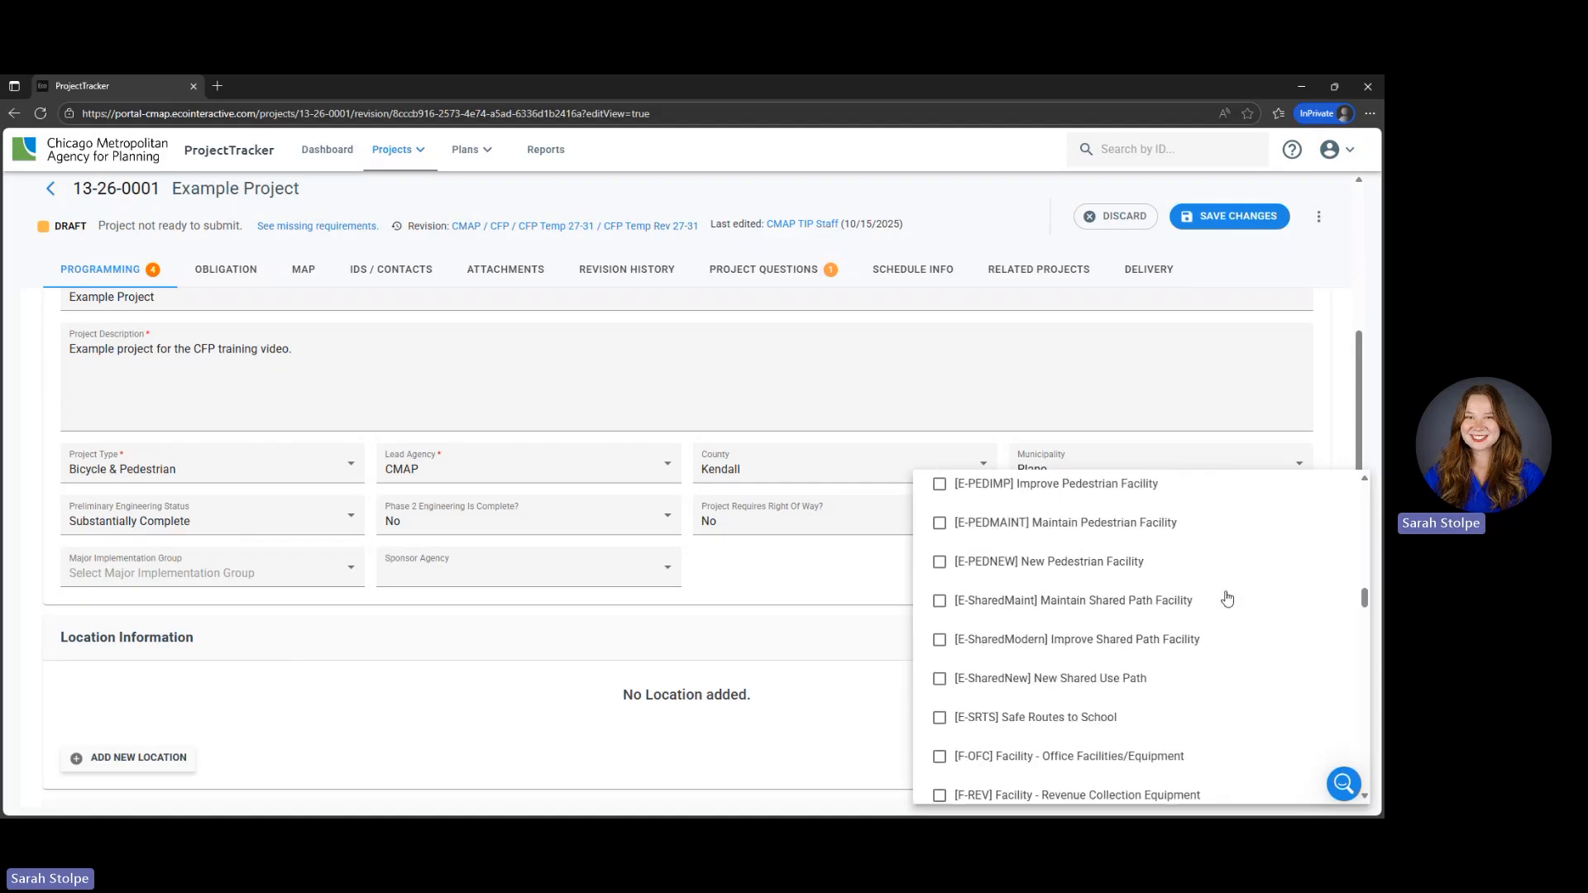
scroll(1226, 598, "down", 5)
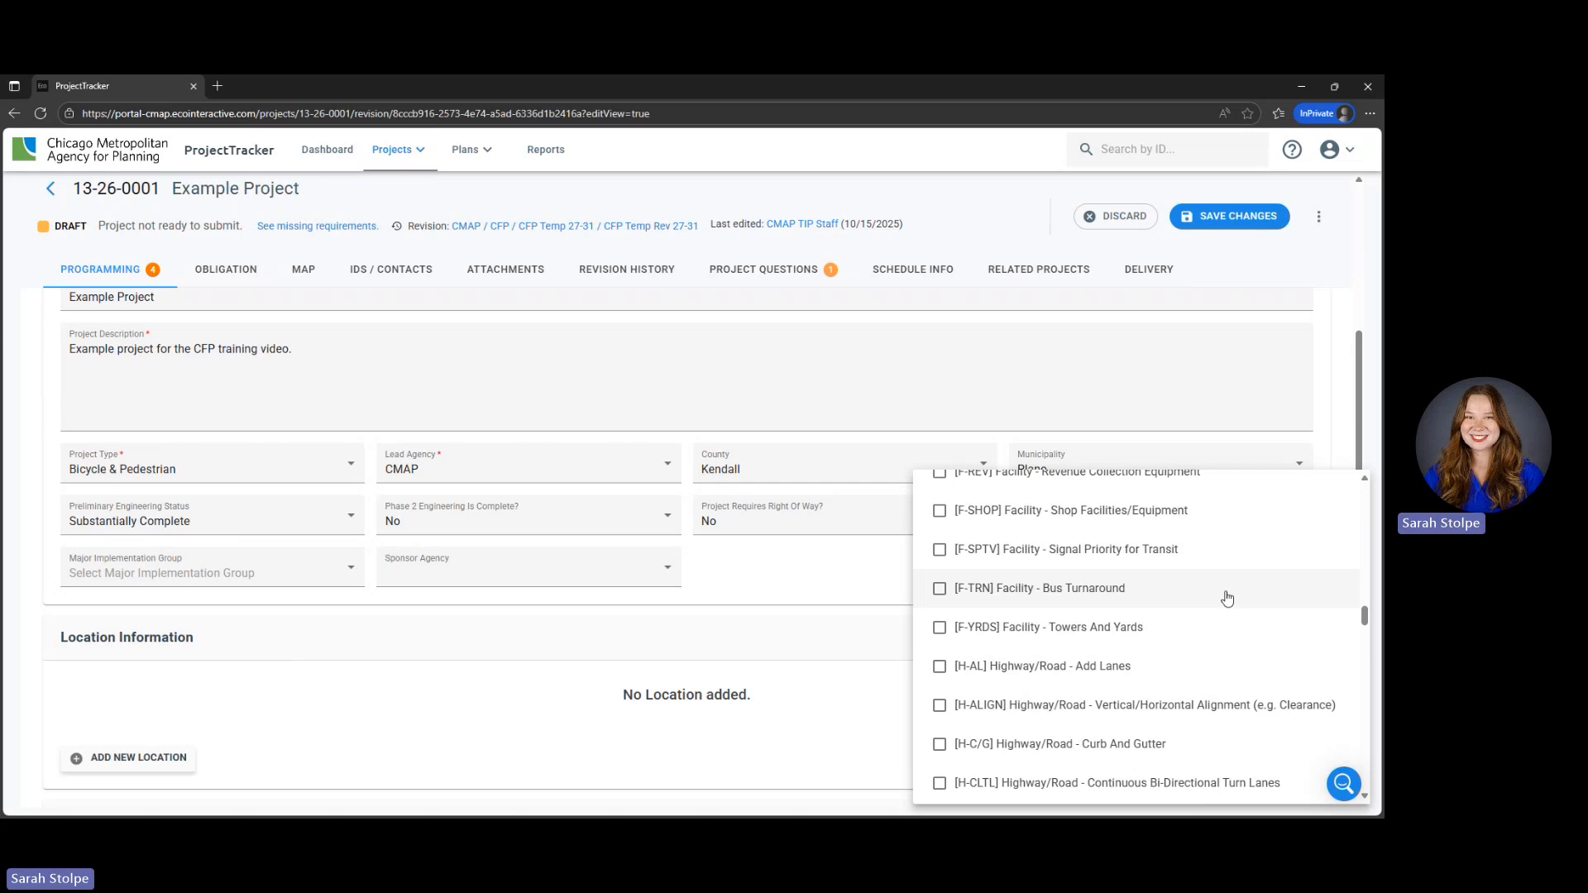
scroll(1227, 598, "down", 5)
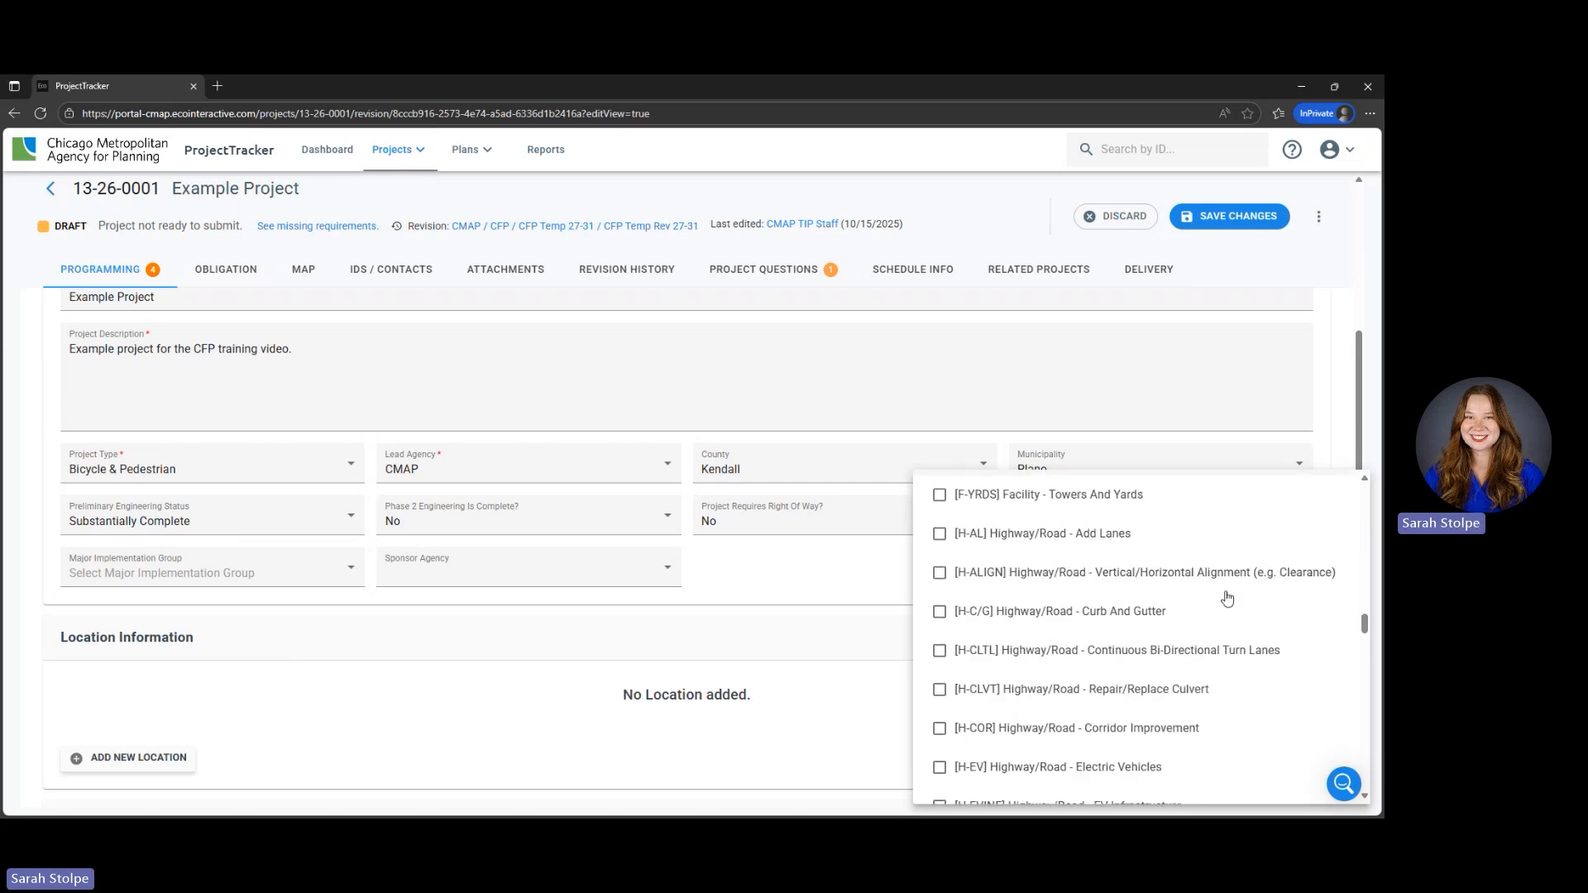
left_click(670, 606)
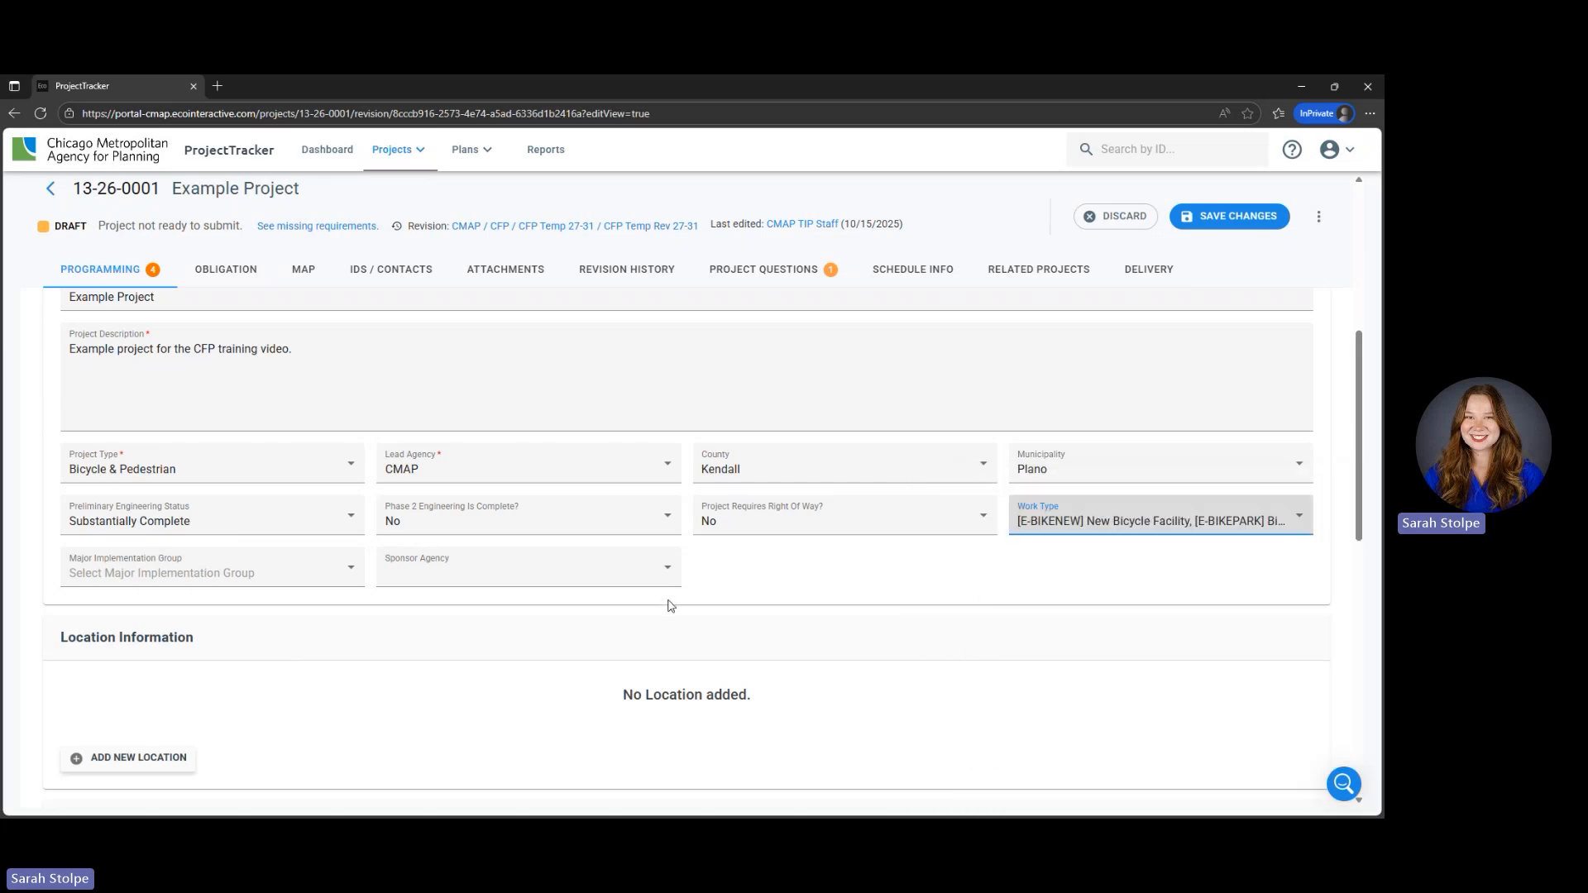
- Set the project's Major Implementation Group to STP - Local
left_click(253, 578)
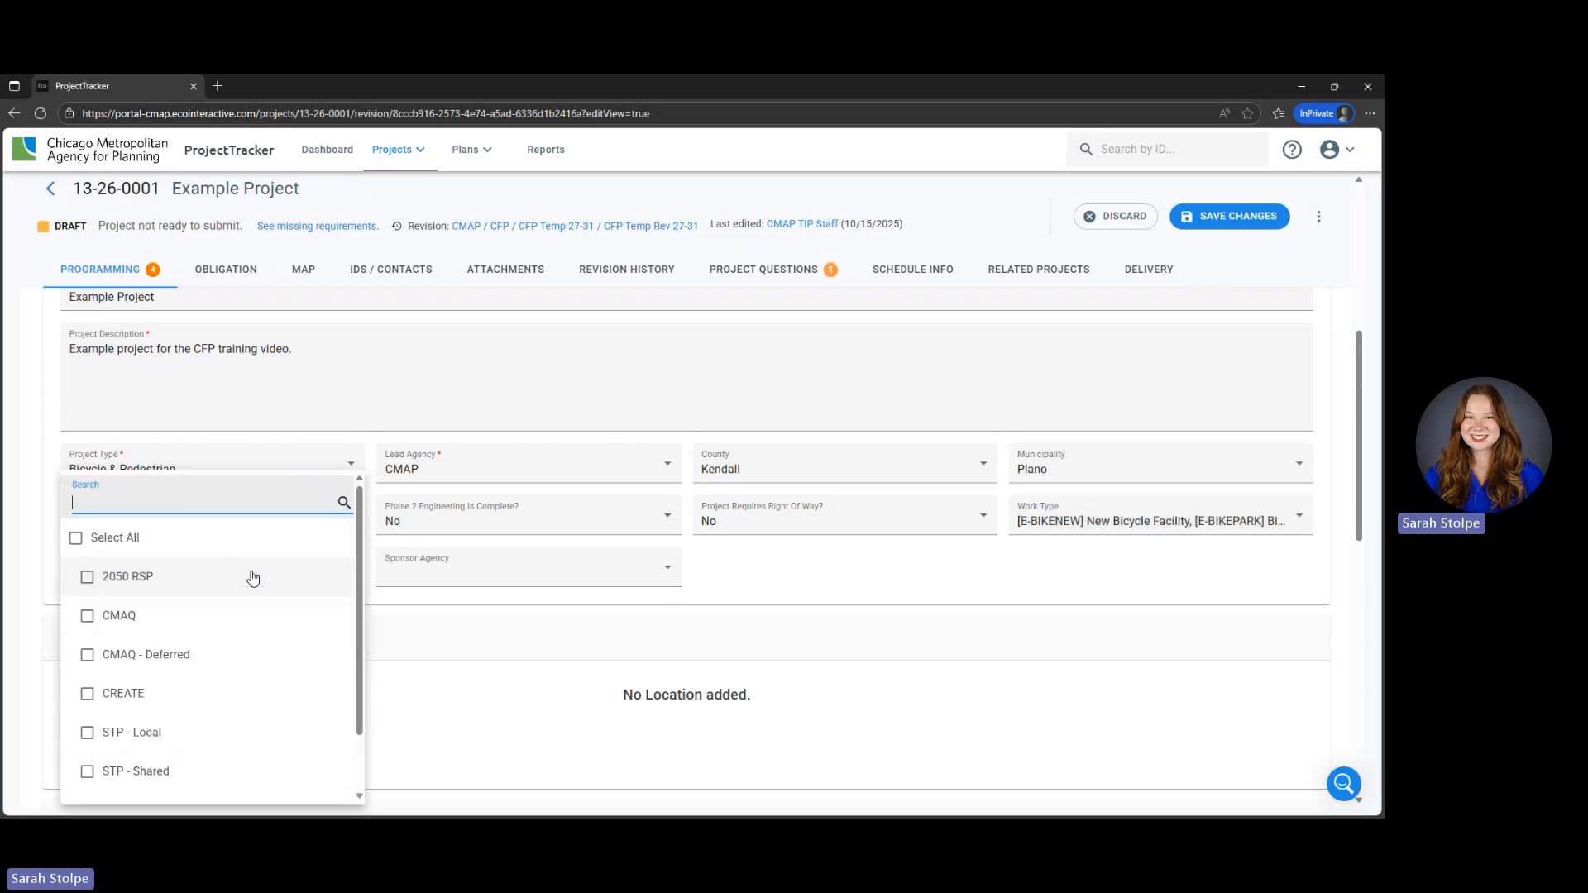
left_click(255, 737)
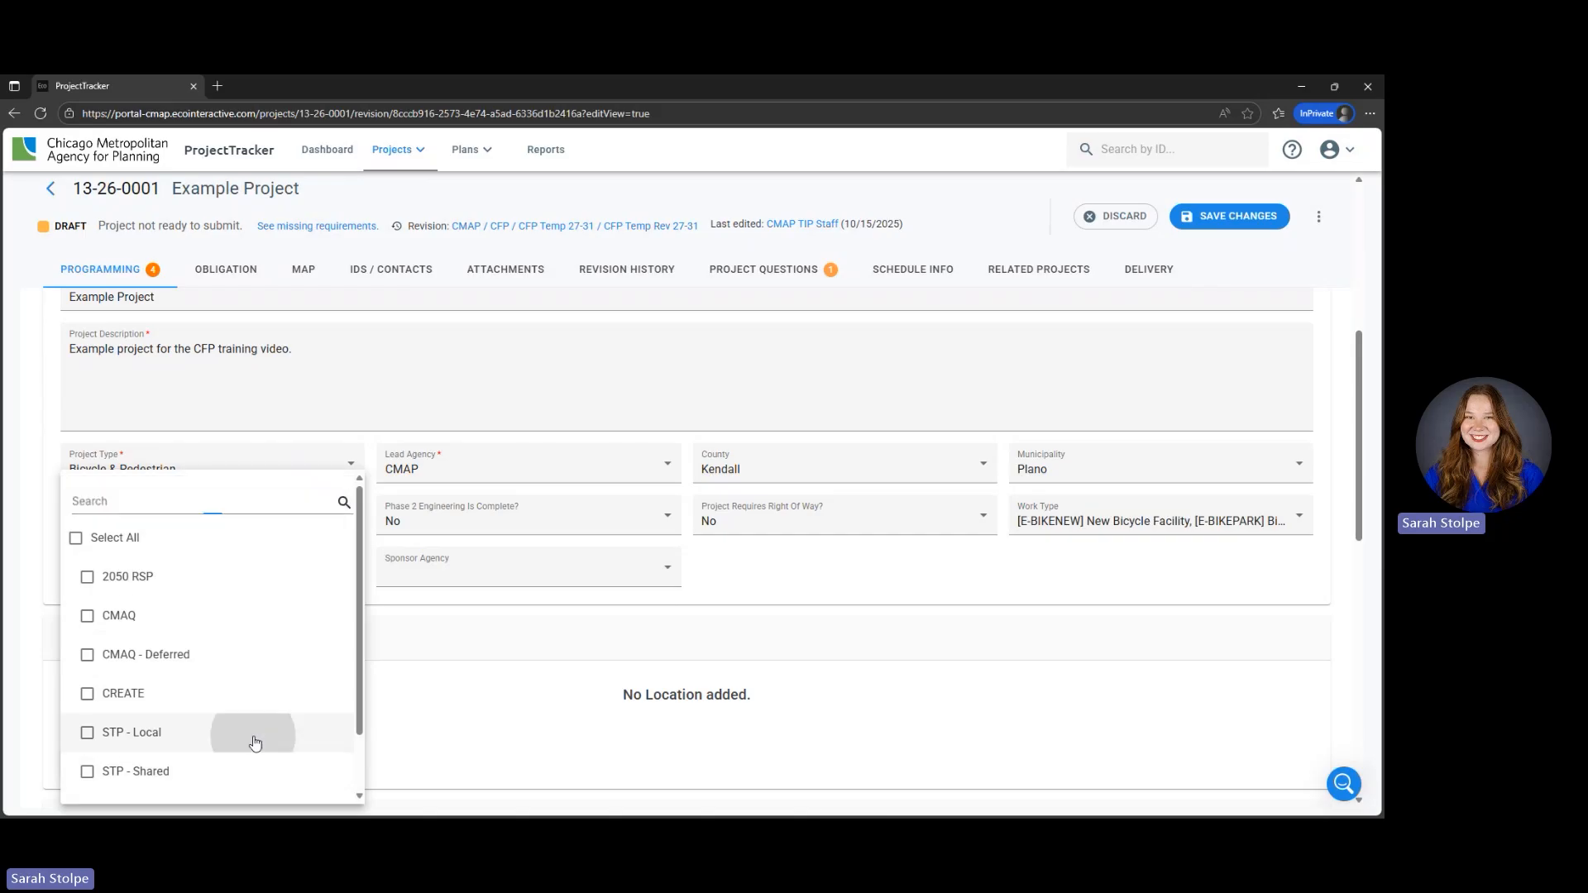
left_click(469, 630)
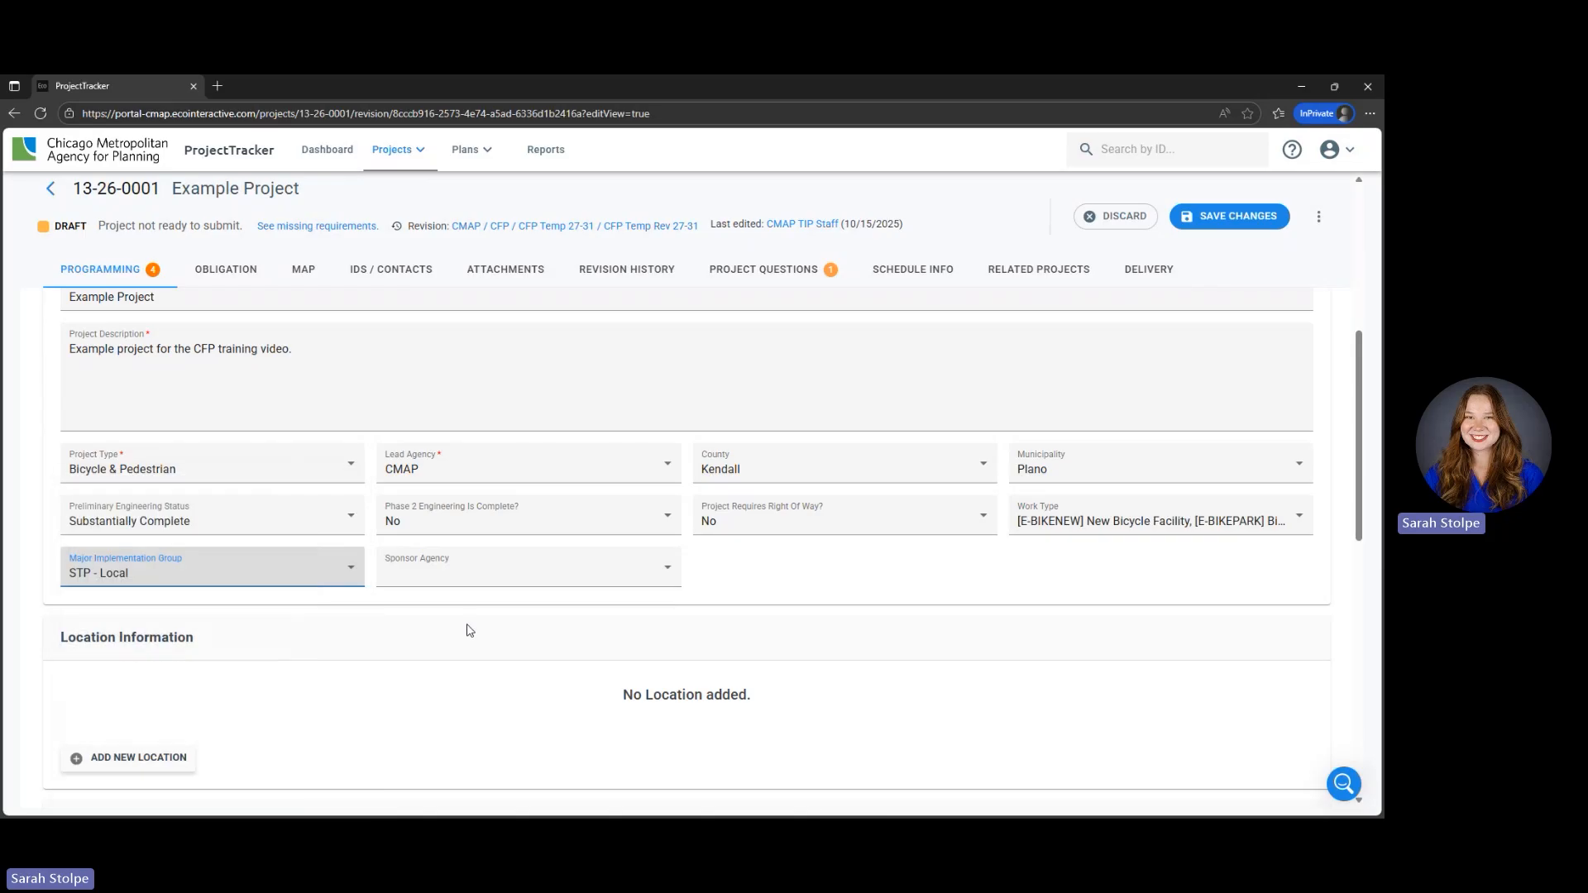
- Search the sponsor agencies for "plano" and set the Sponsor Agency to Plano
left_click(641, 579)
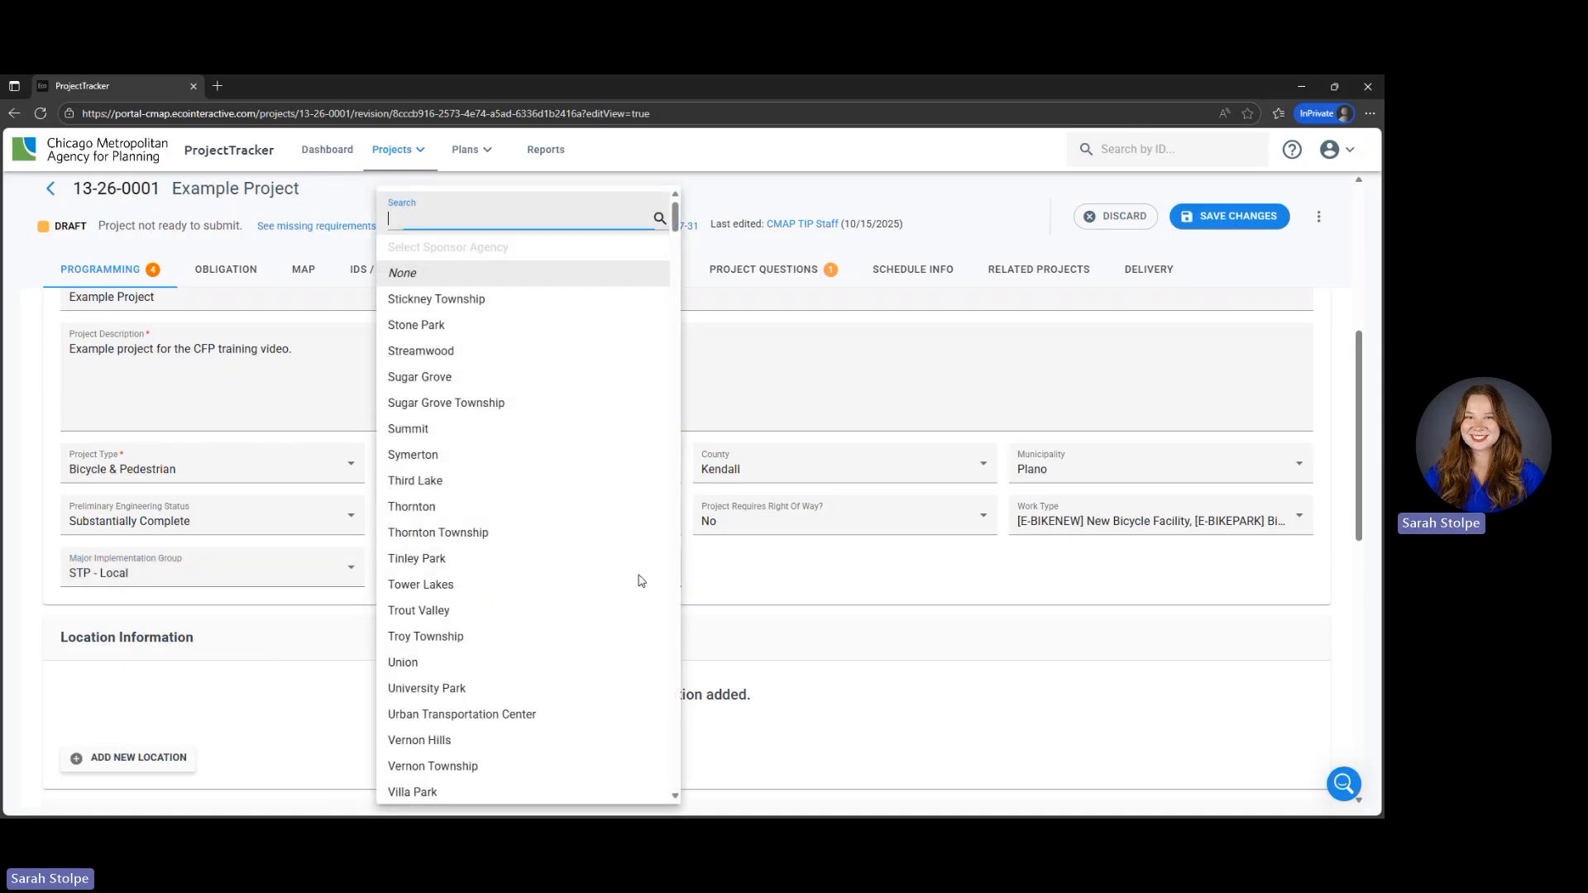
type("plano")
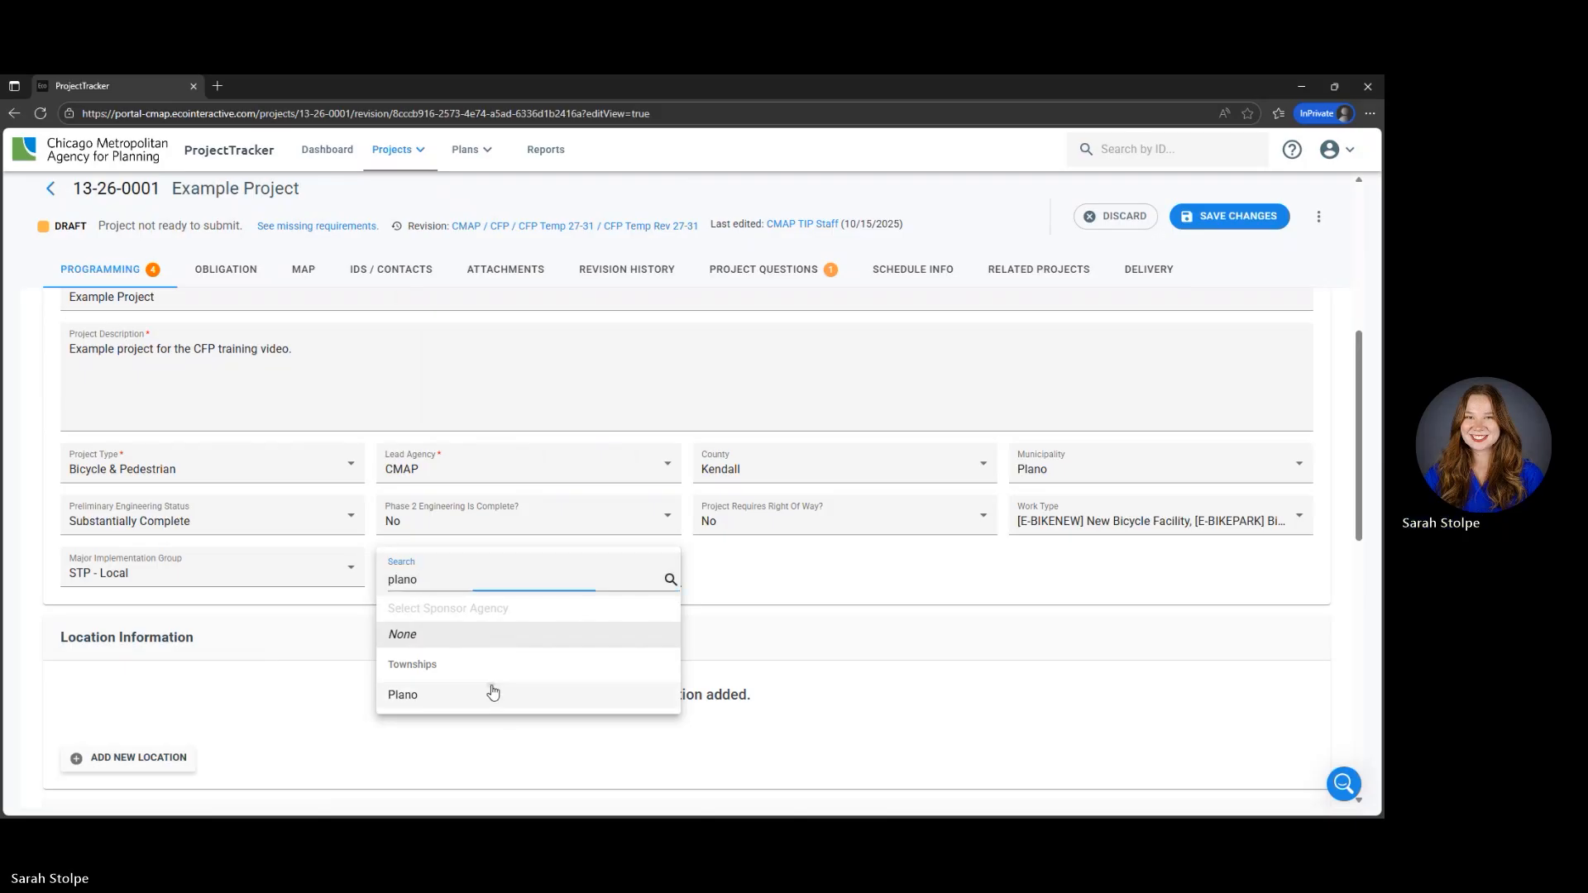
left_click(493, 693)
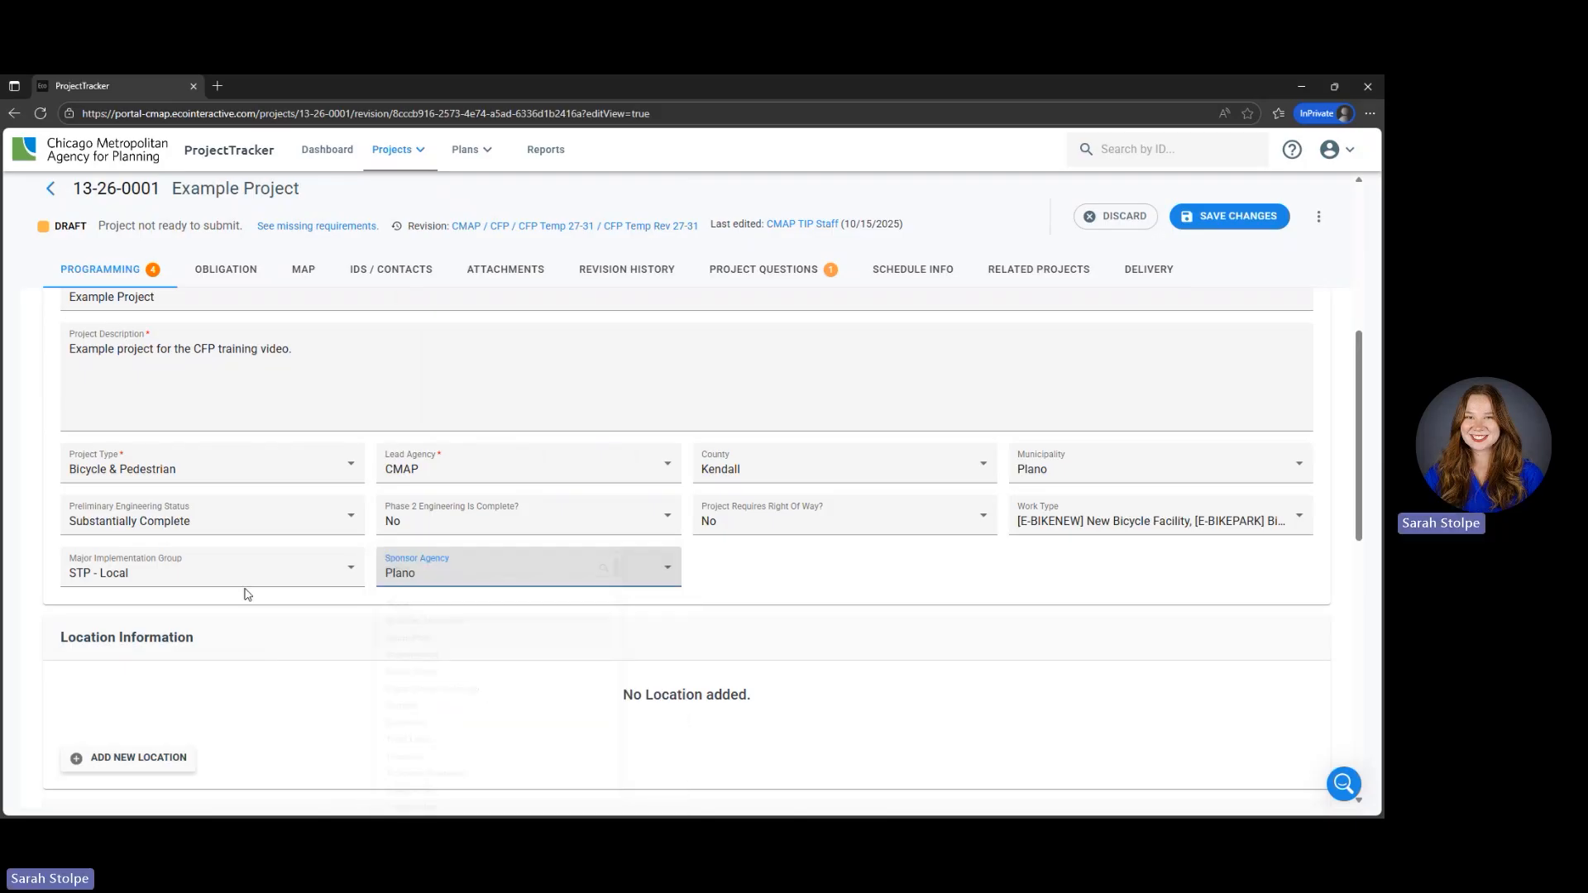
left_click(25, 610)
- Add a new location under Location Information and set its system to Local Streets
scroll(28, 611, "down", 2)
scroll(28, 611, "down", 1)
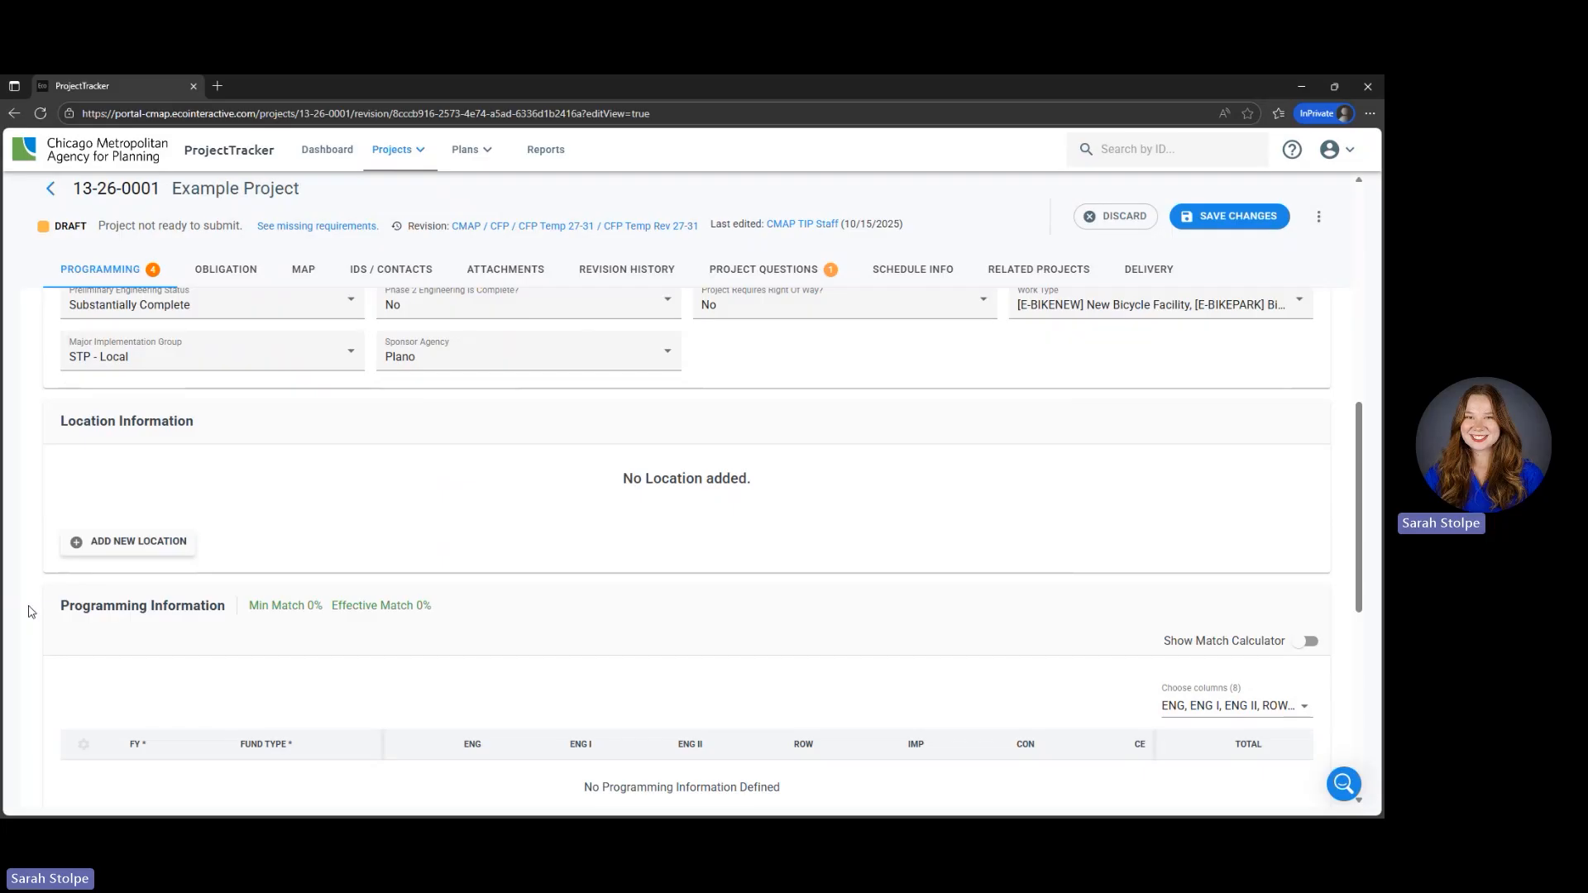
left_click(104, 545)
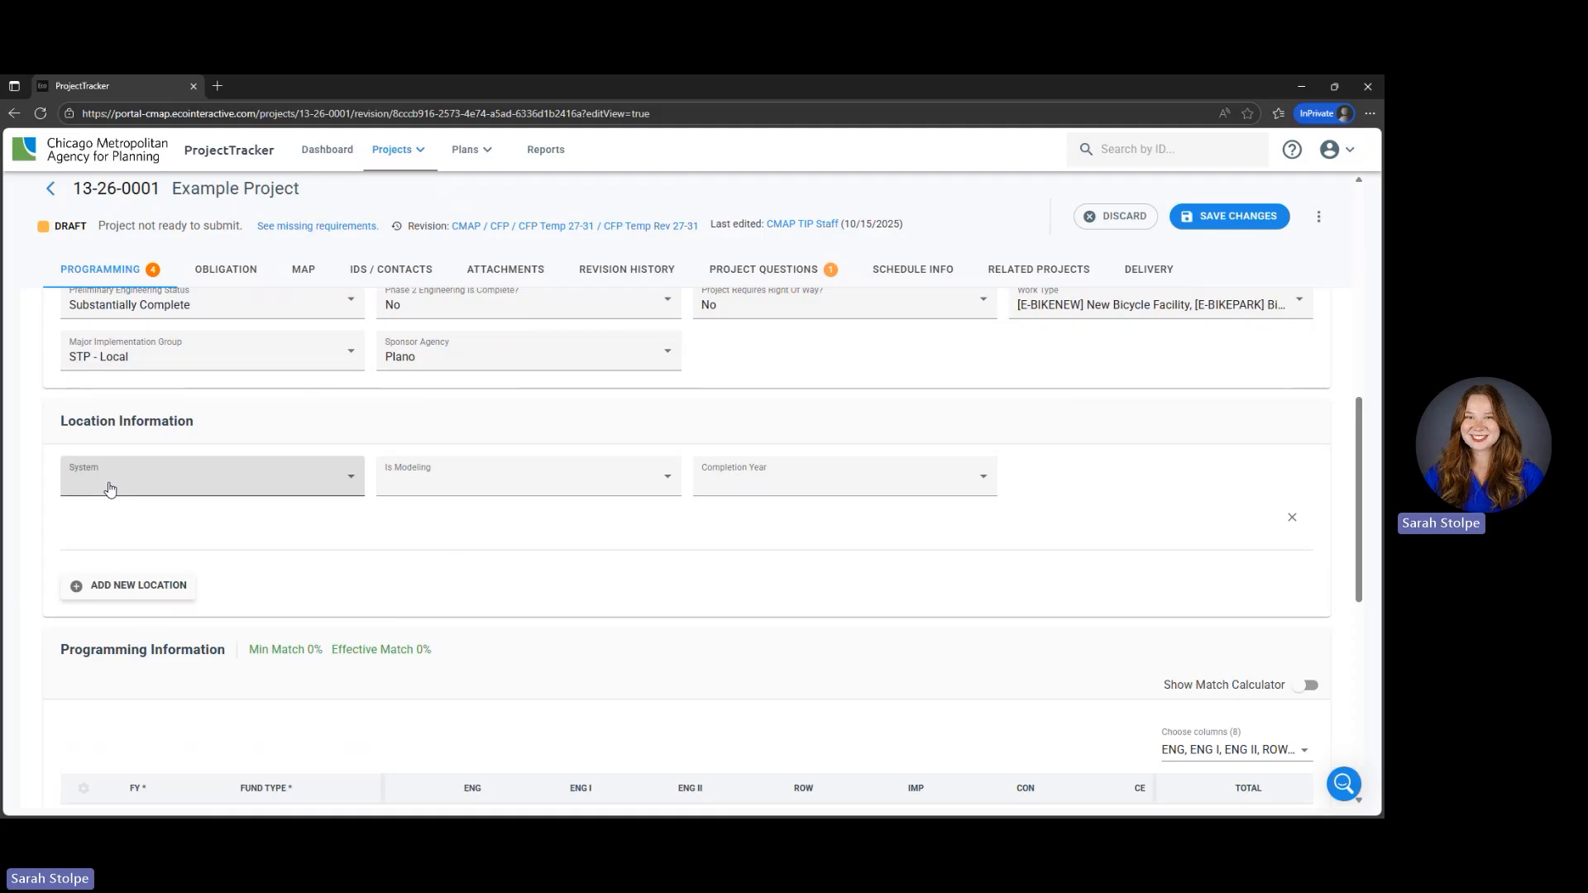
left_click(110, 489)
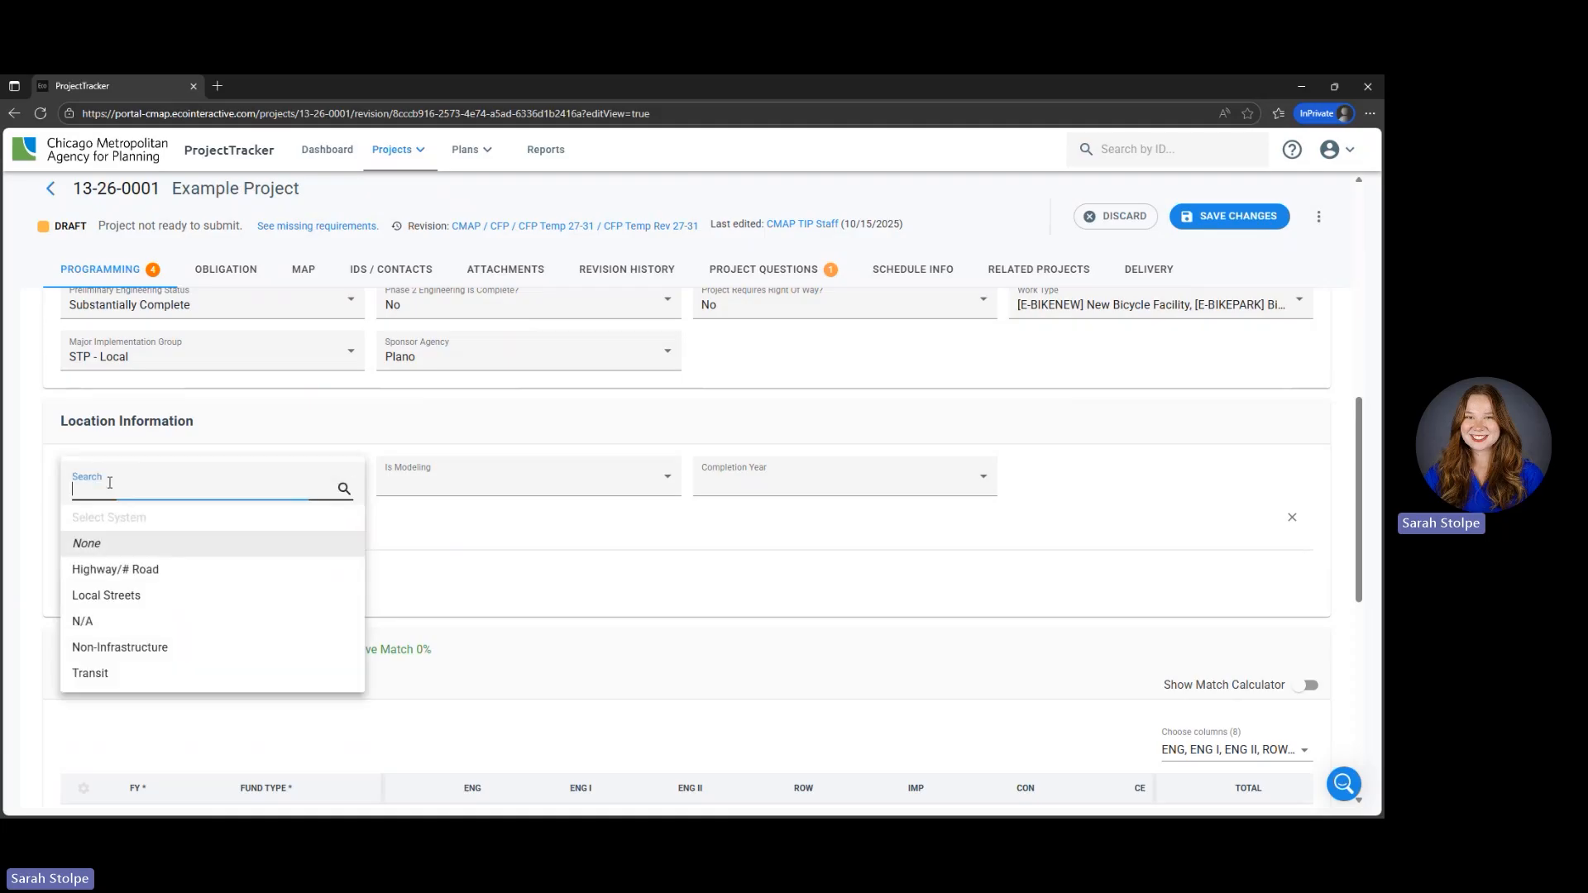
left_click(243, 599)
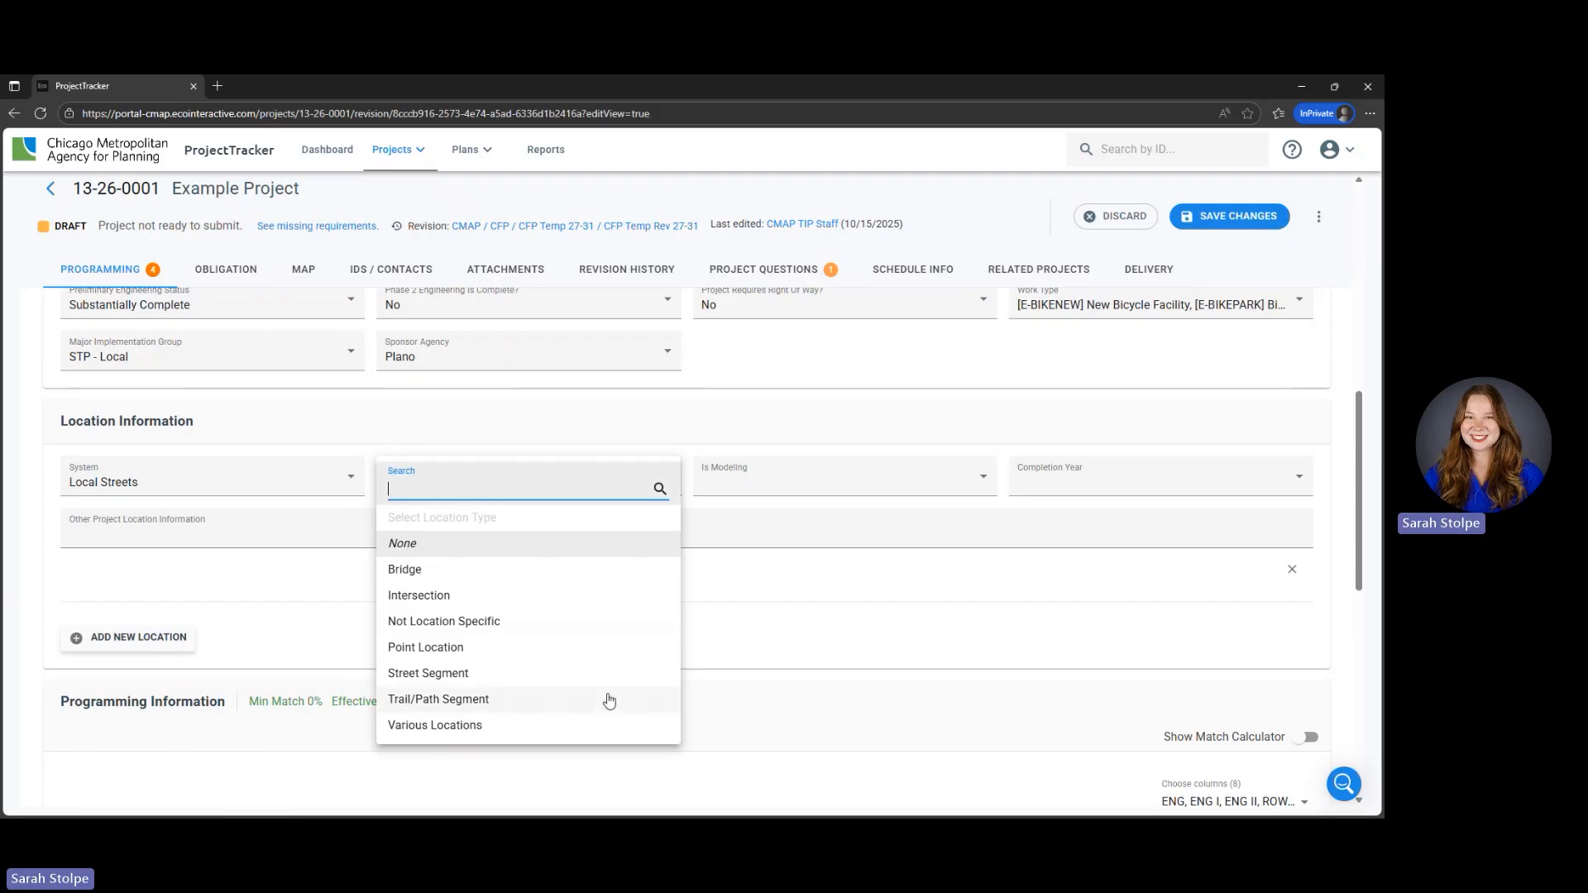
- Set the new location's type to Trail/Path Segment and its location description to Washington Street
left_click(610, 701)
left_click(815, 489)
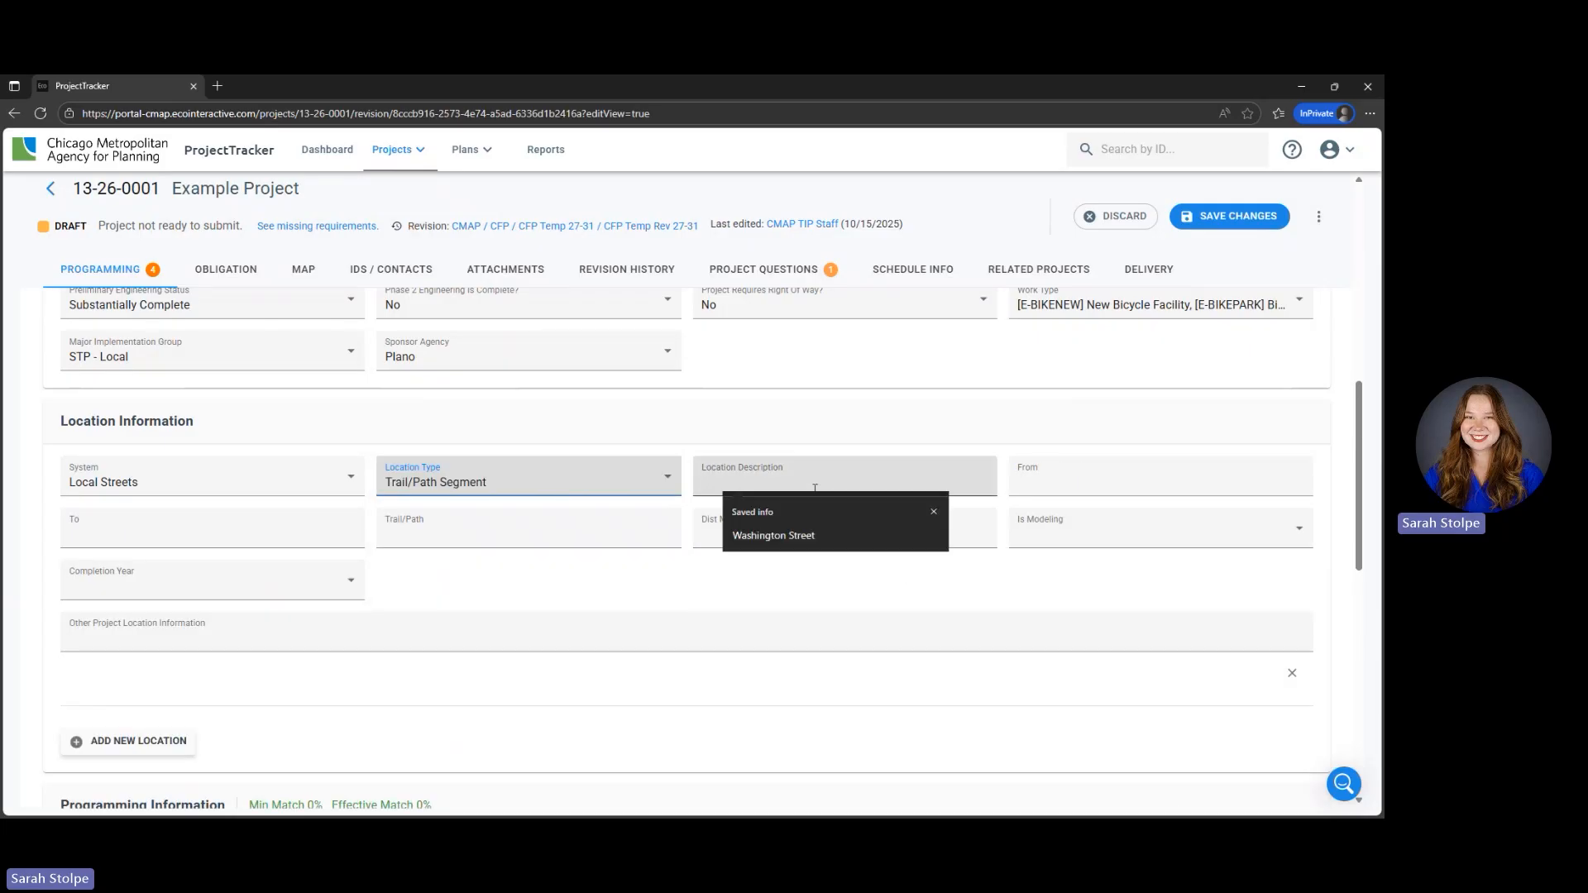
left_click(815, 537)
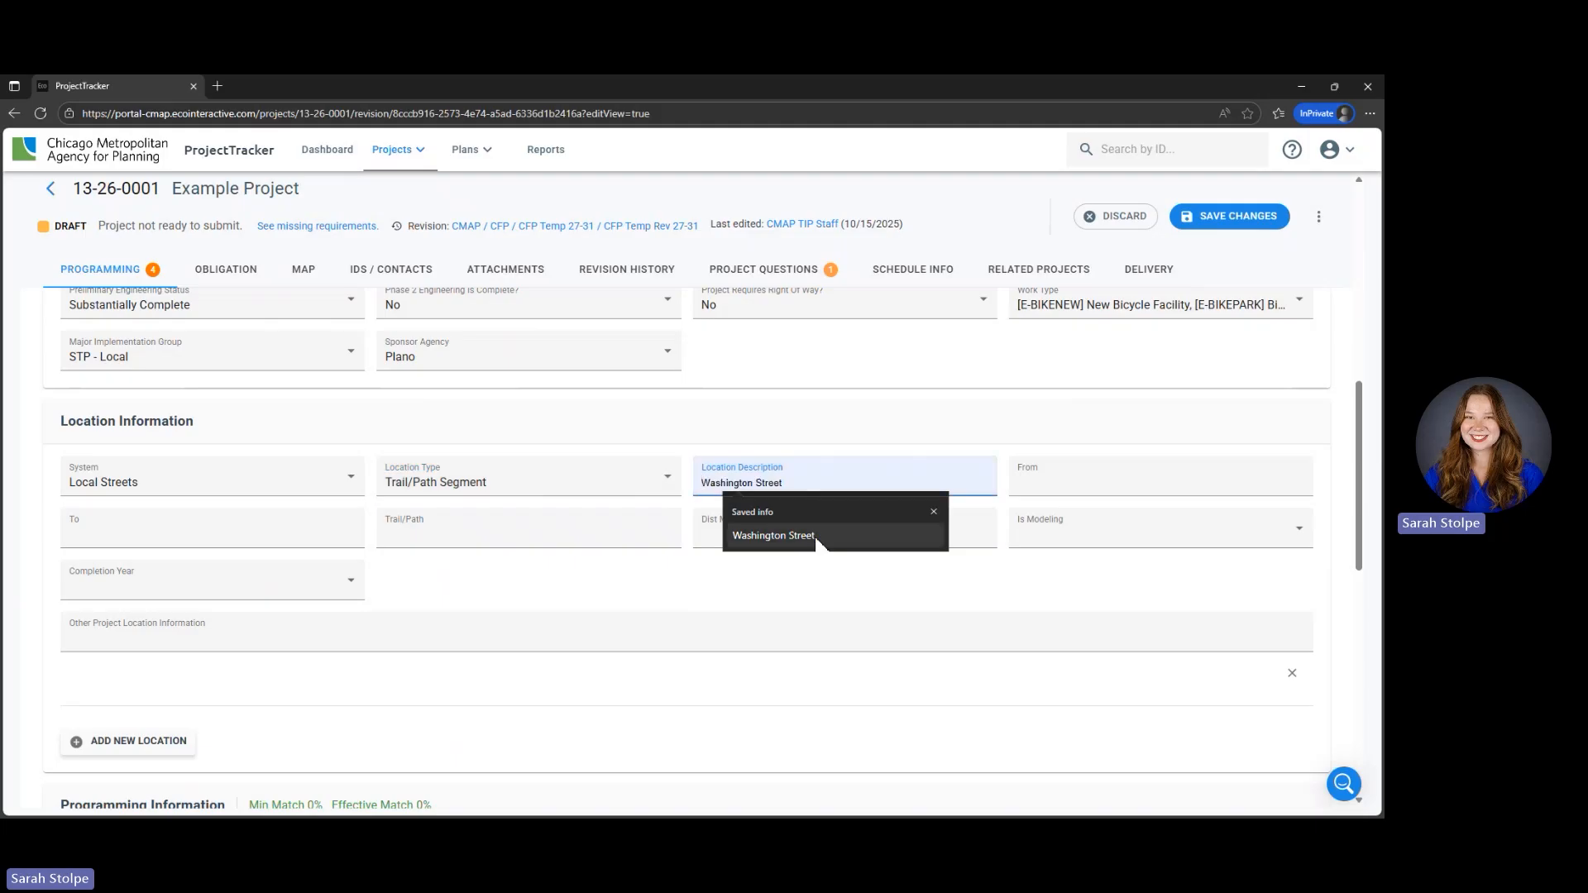
- Define the trail segment's limits from IL 31 to IL 25
left_click(1065, 485)
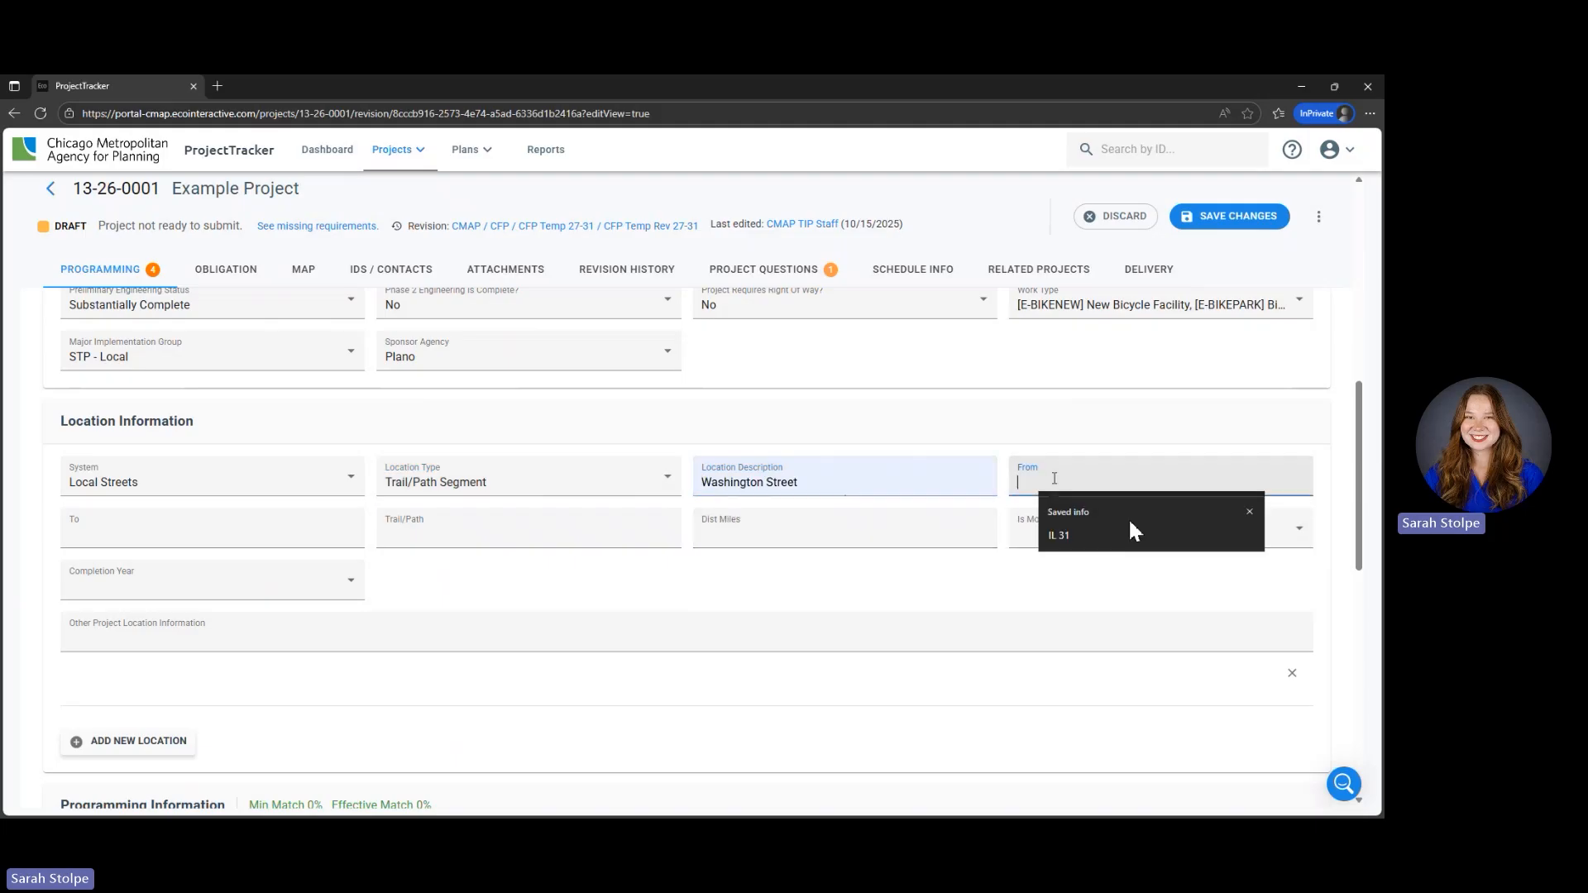
left_click(1124, 538)
left_click(285, 529)
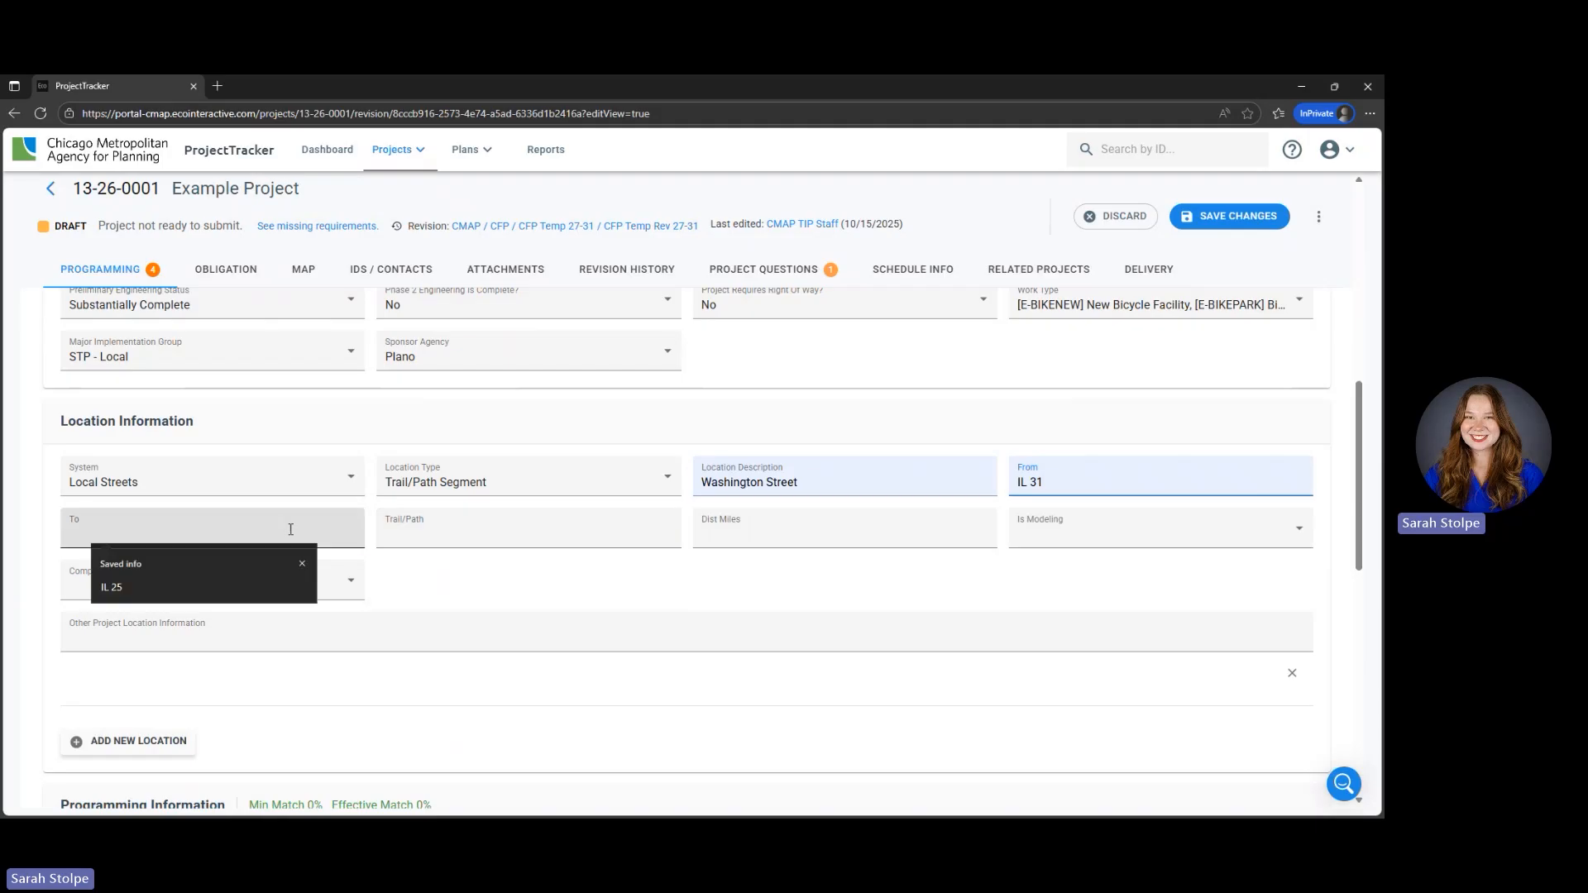
left_click(265, 597)
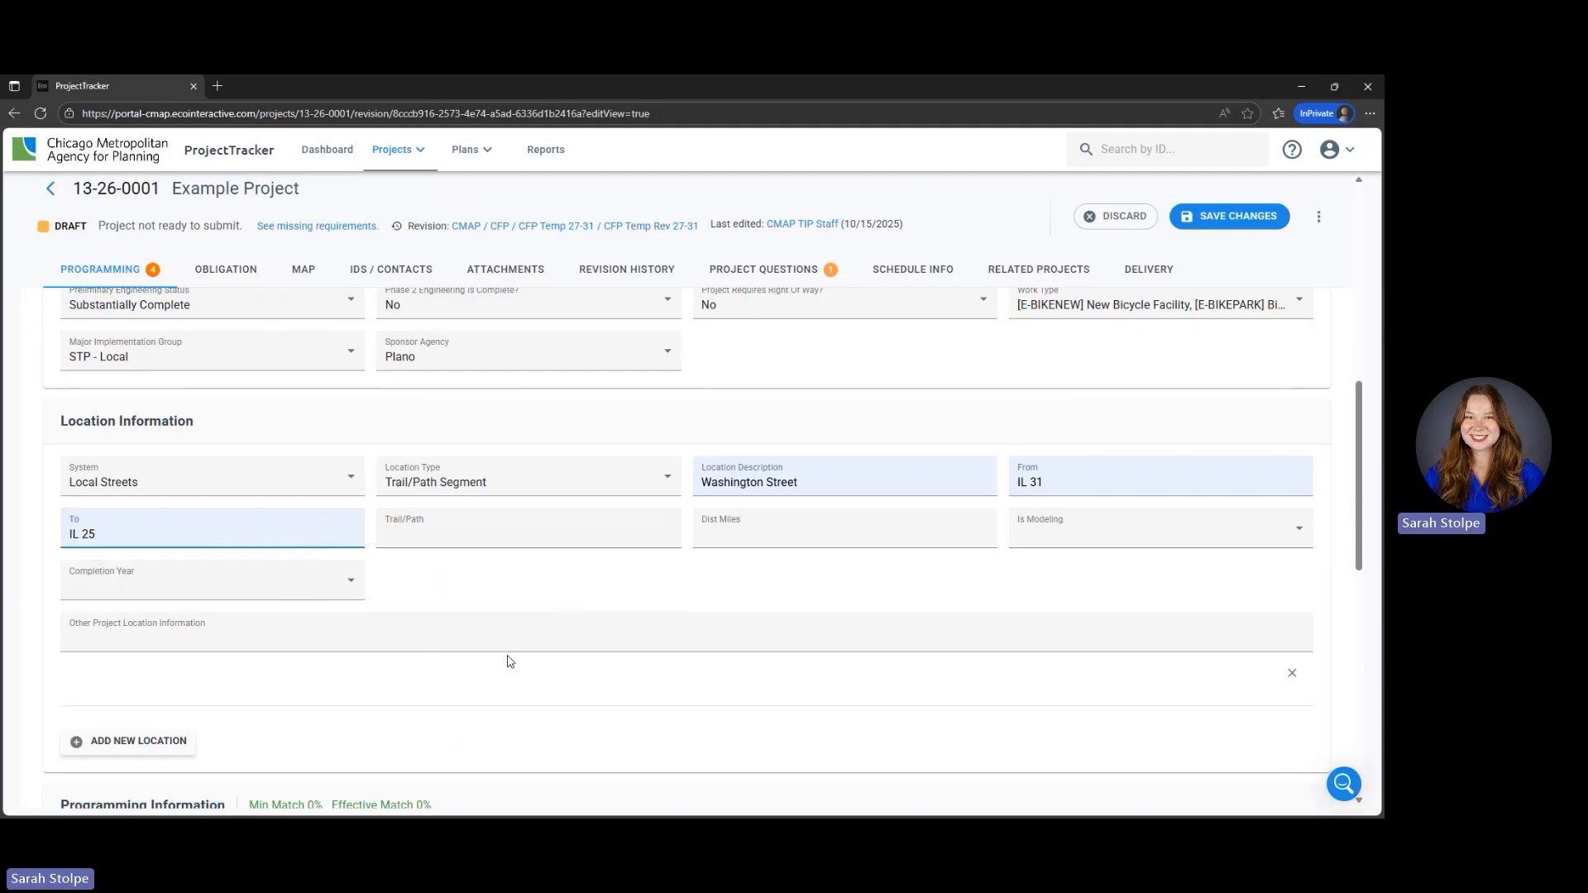
- Name the location's trail/path "Example Path" and set its distance to 0.63 miles
left_click(502, 536)
type("E")
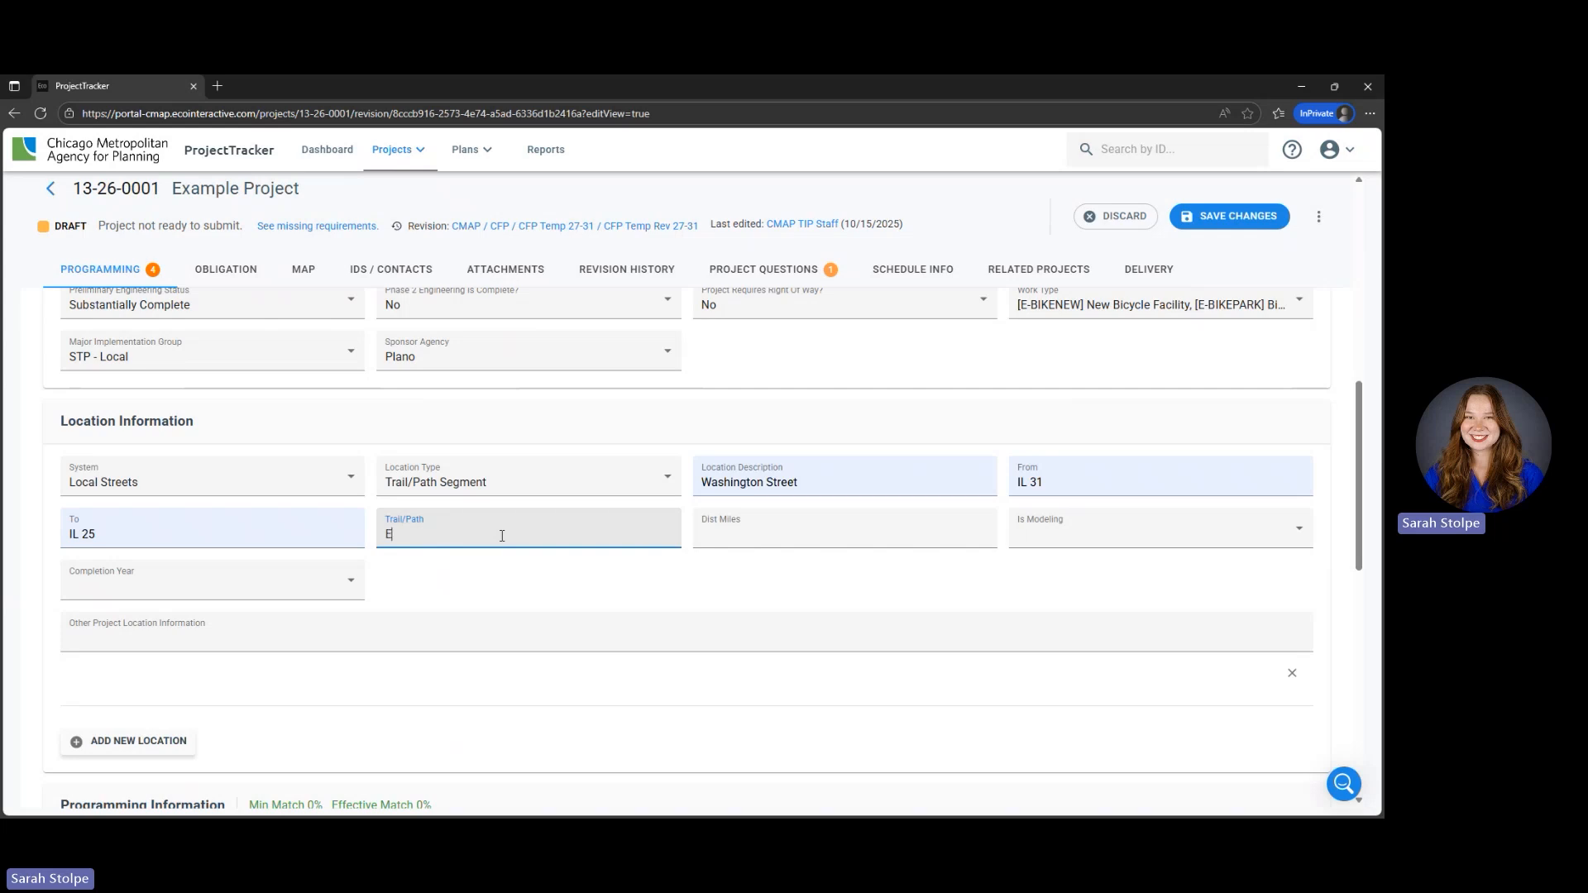
type("xample Path")
left_click(760, 536)
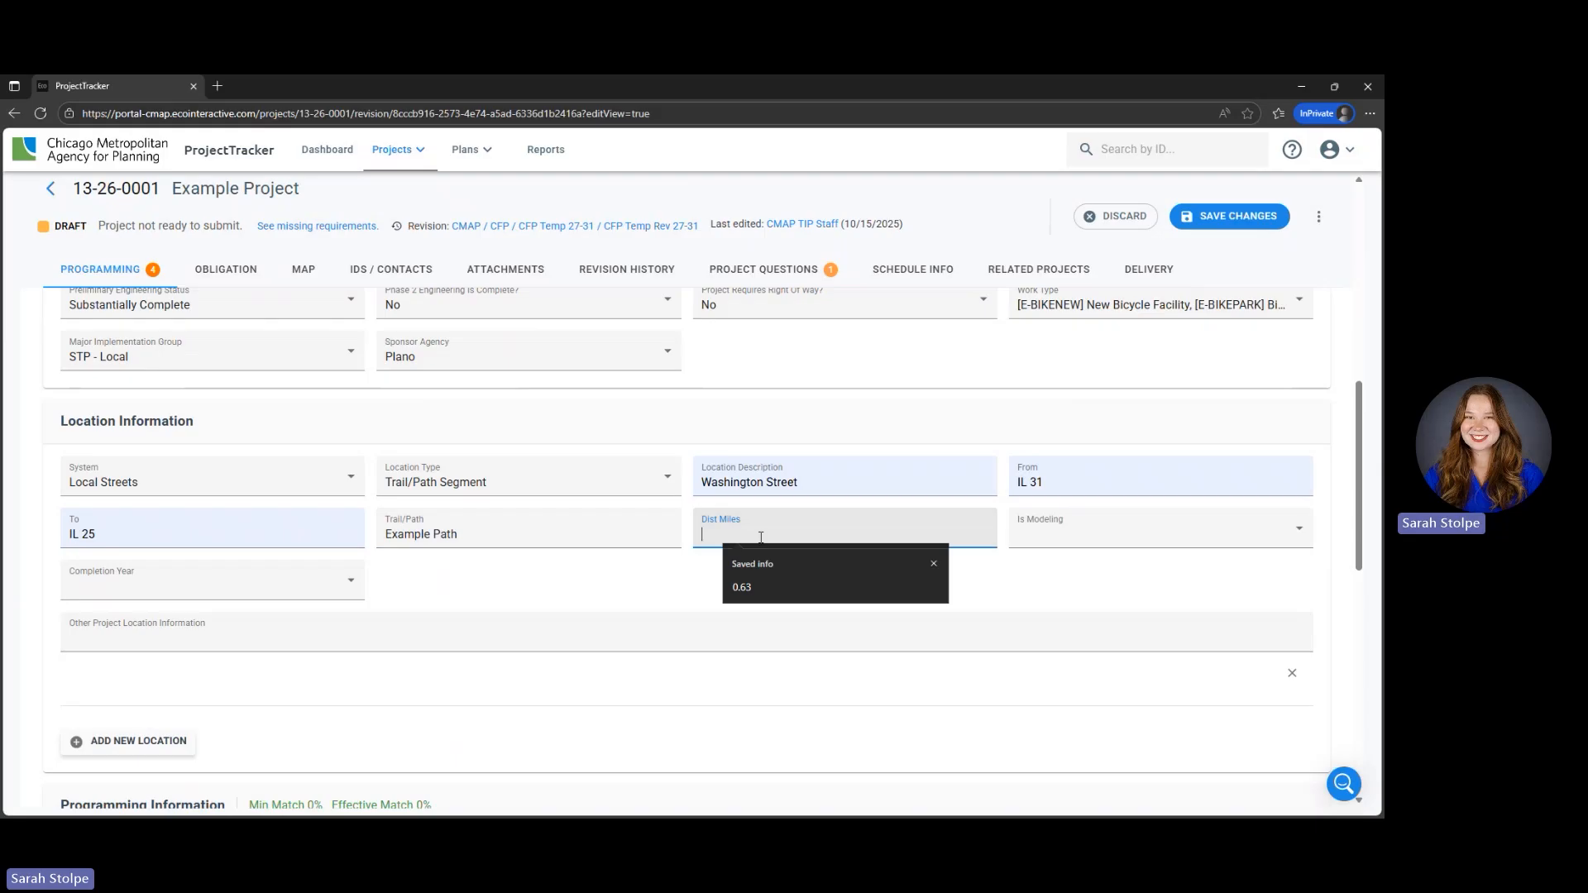
key("Down")
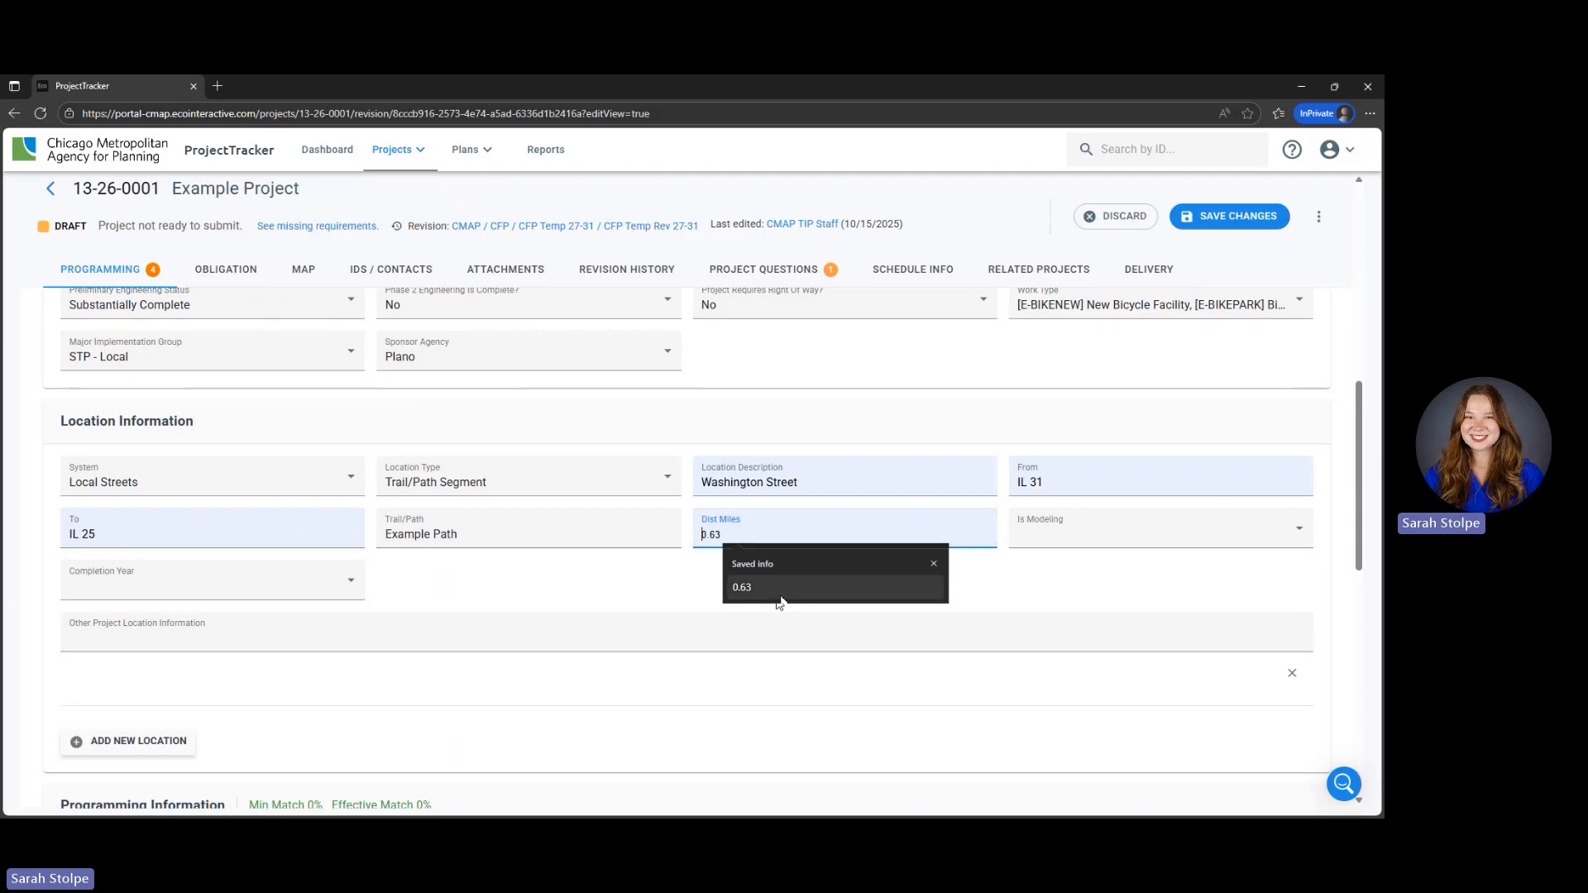
left_click(781, 589)
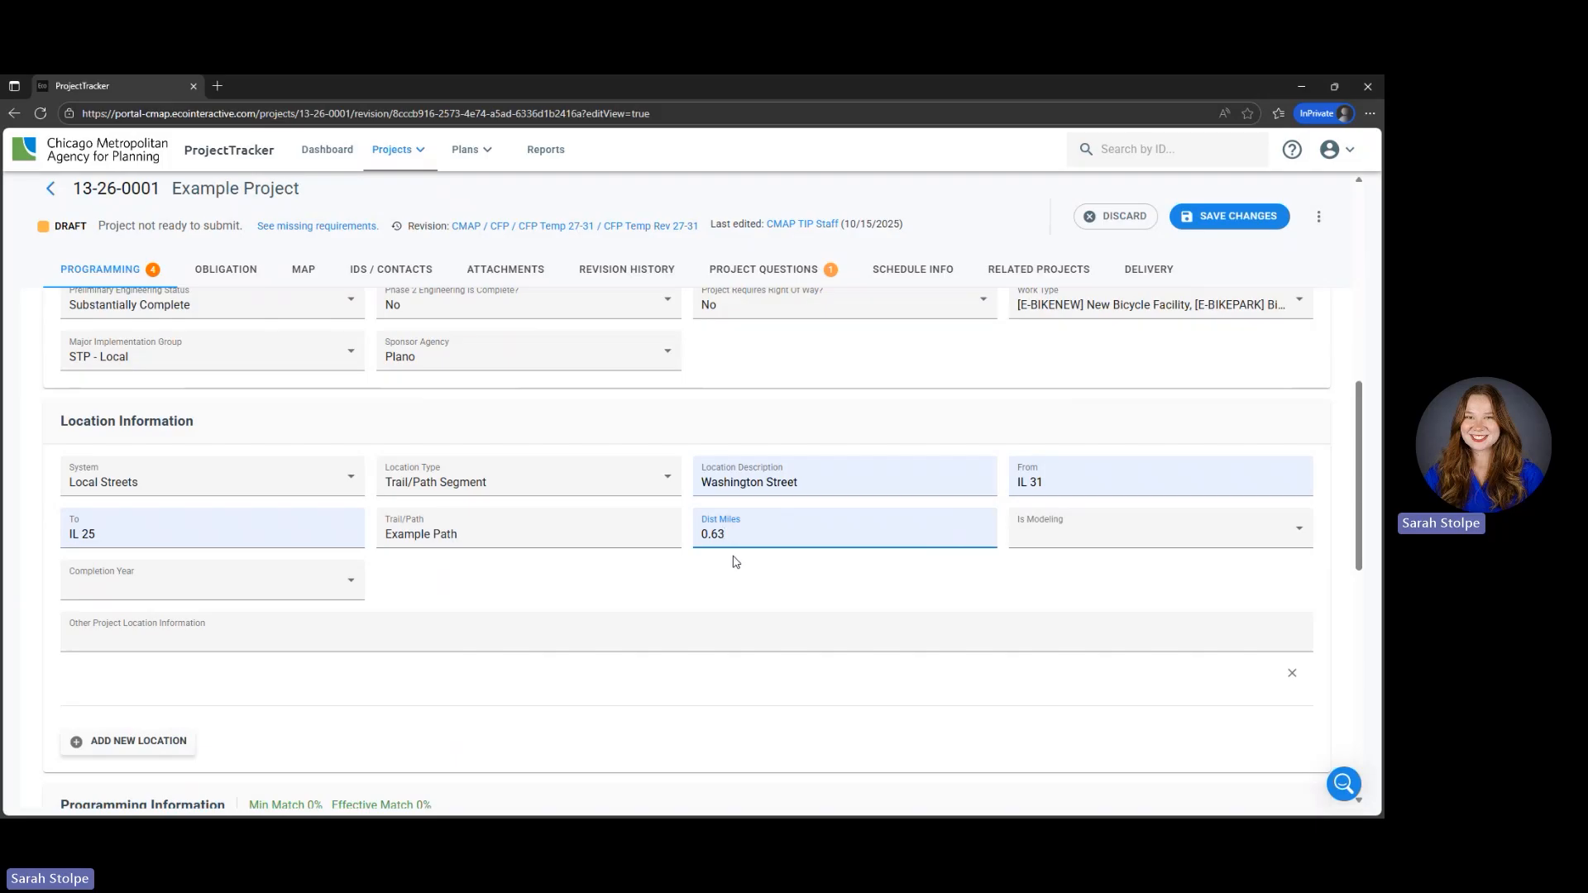
- Set the location's Is Modeling value to None and its Completion Year to 2031 under Open to Traffic
left_click(1143, 546)
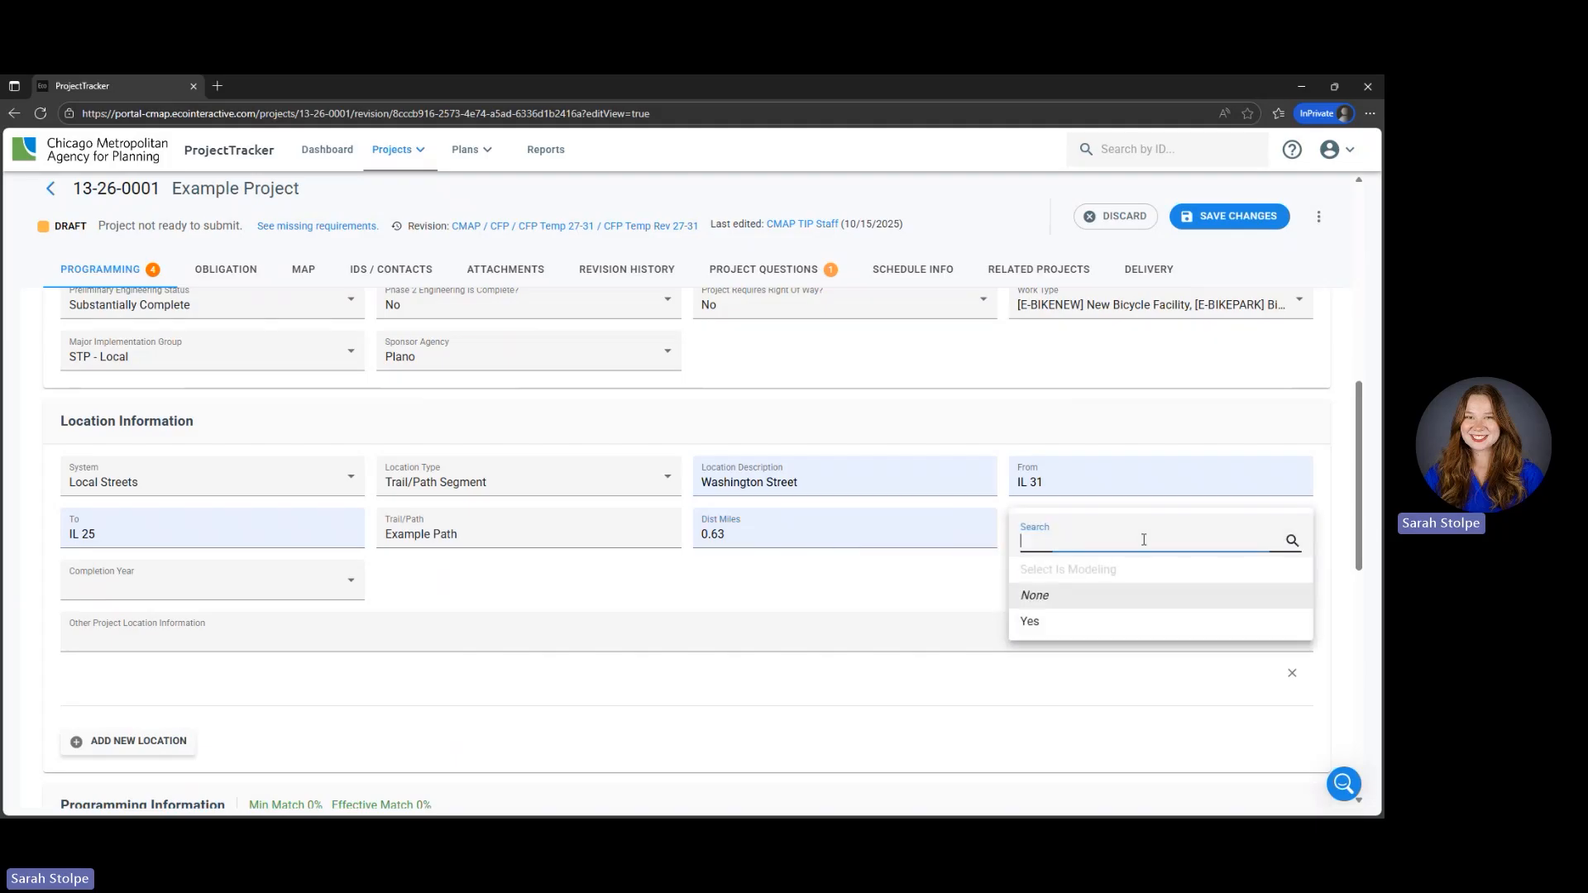
left_click(1127, 592)
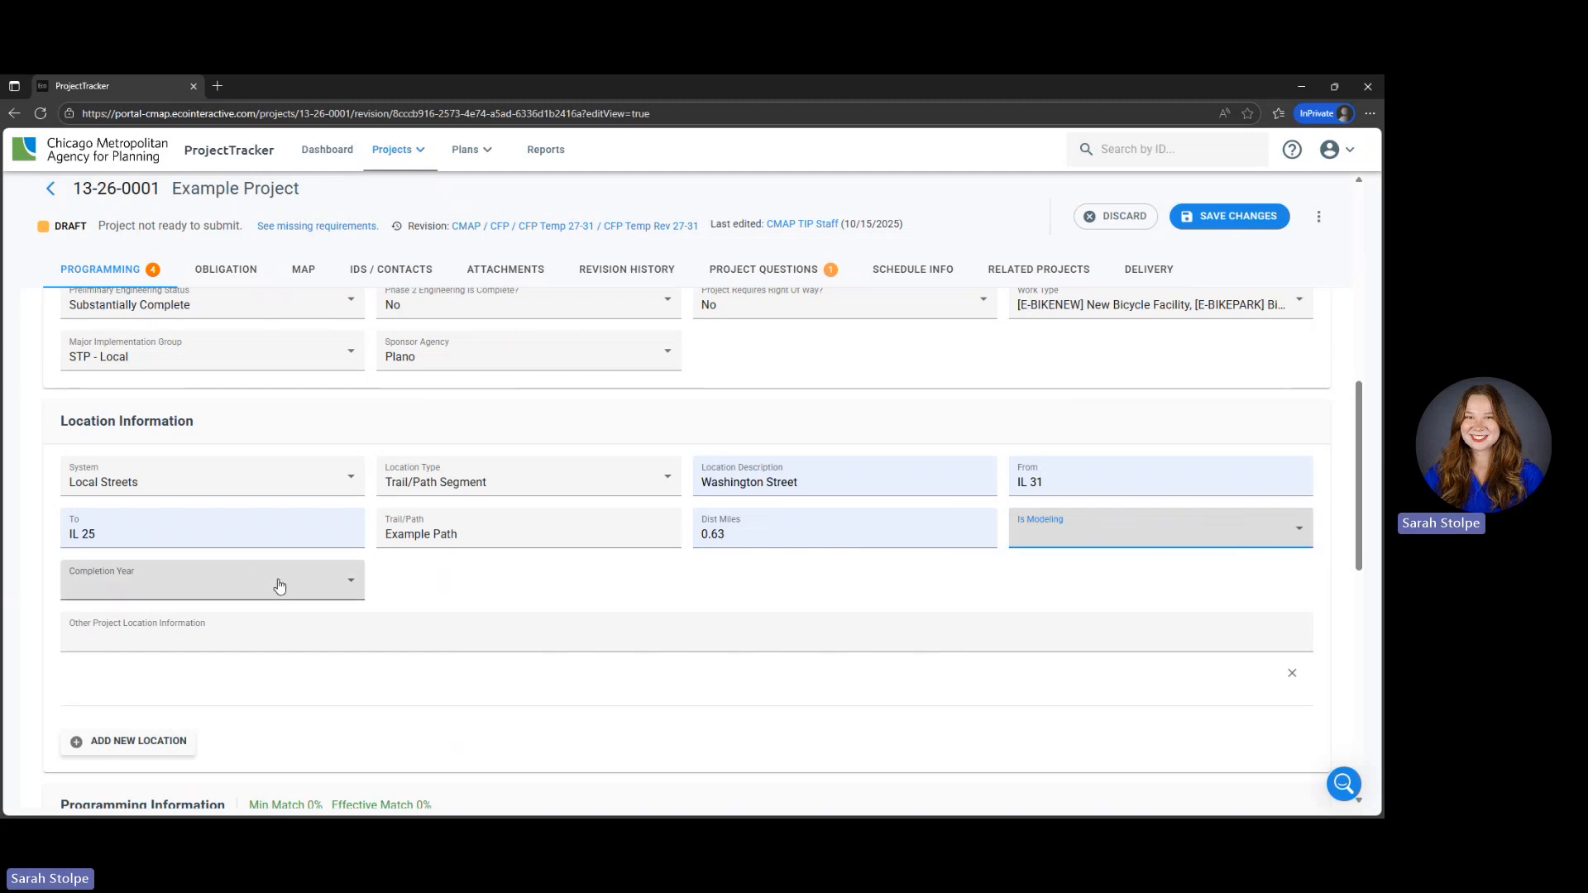
left_click(301, 592)
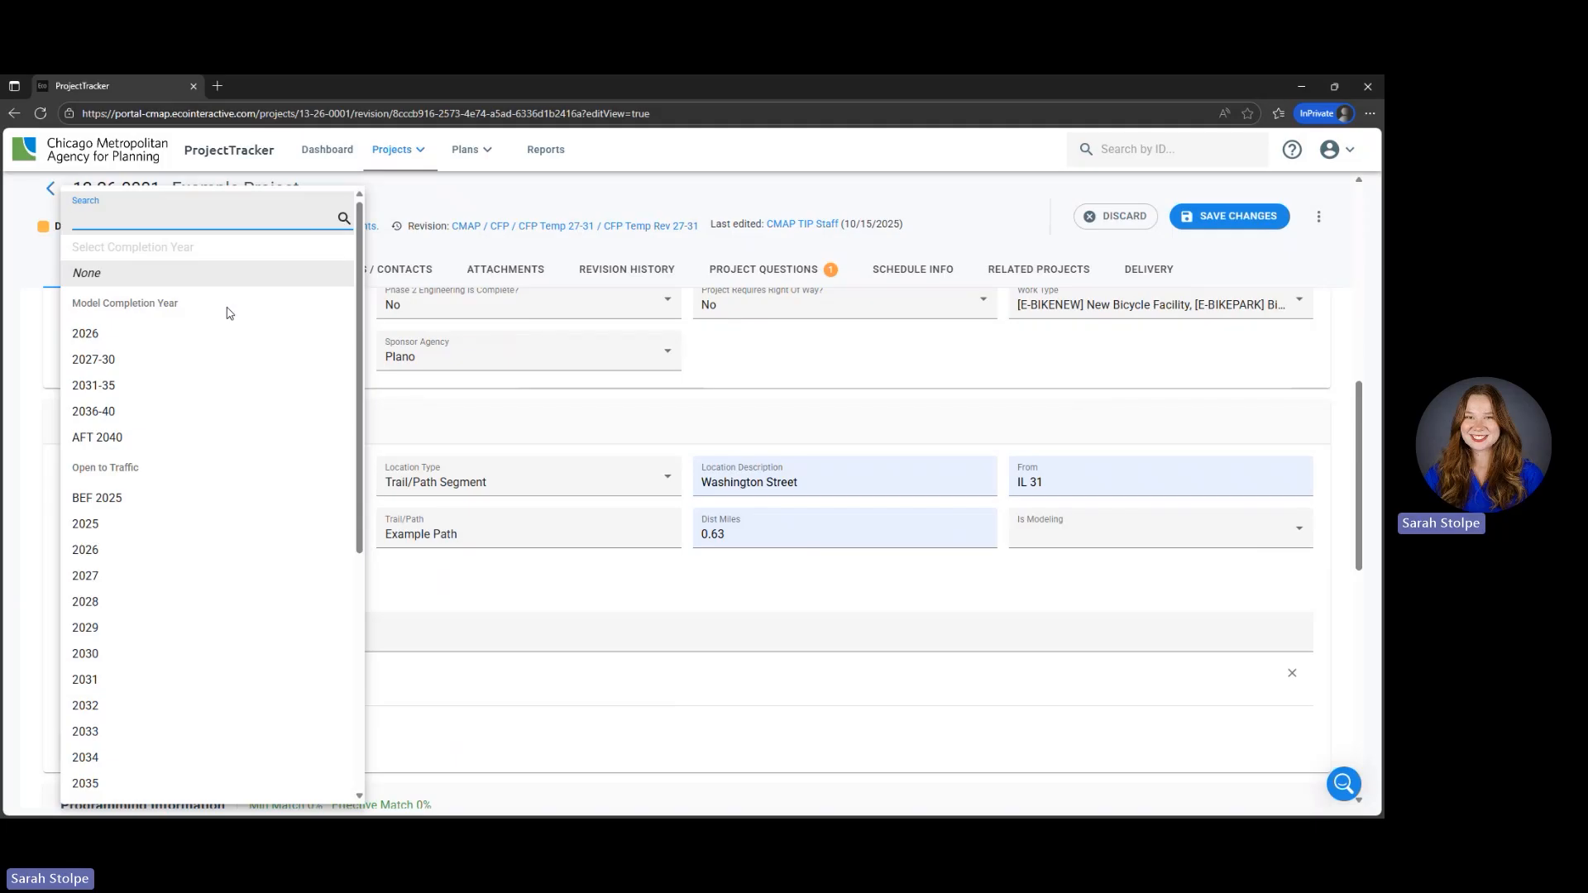
scroll(263, 430, "down", 1)
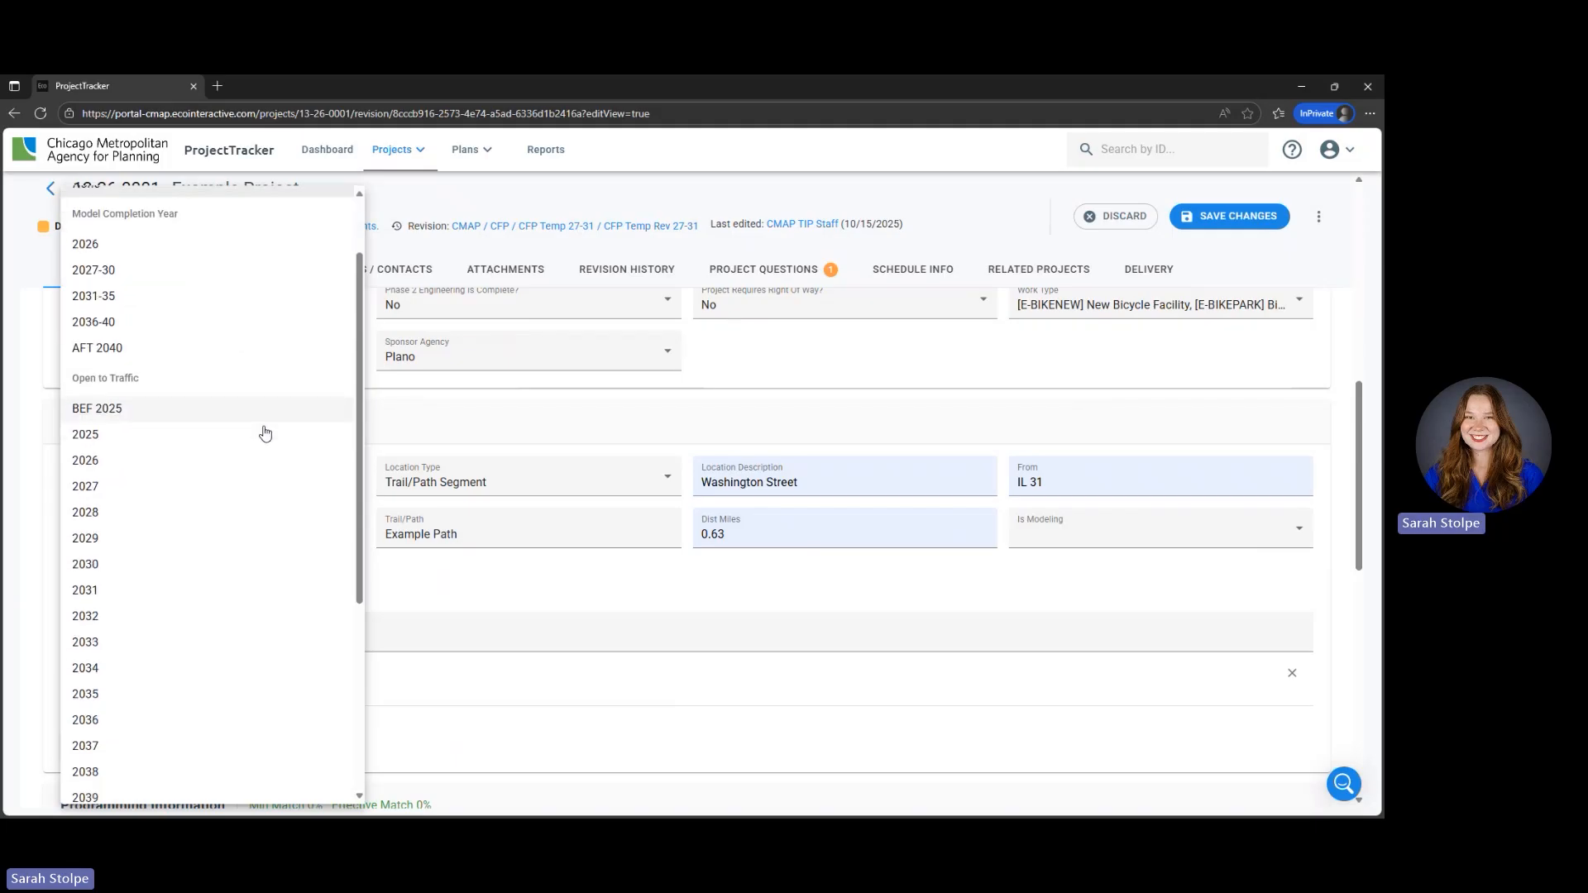
scroll(265, 434, "down", 1)
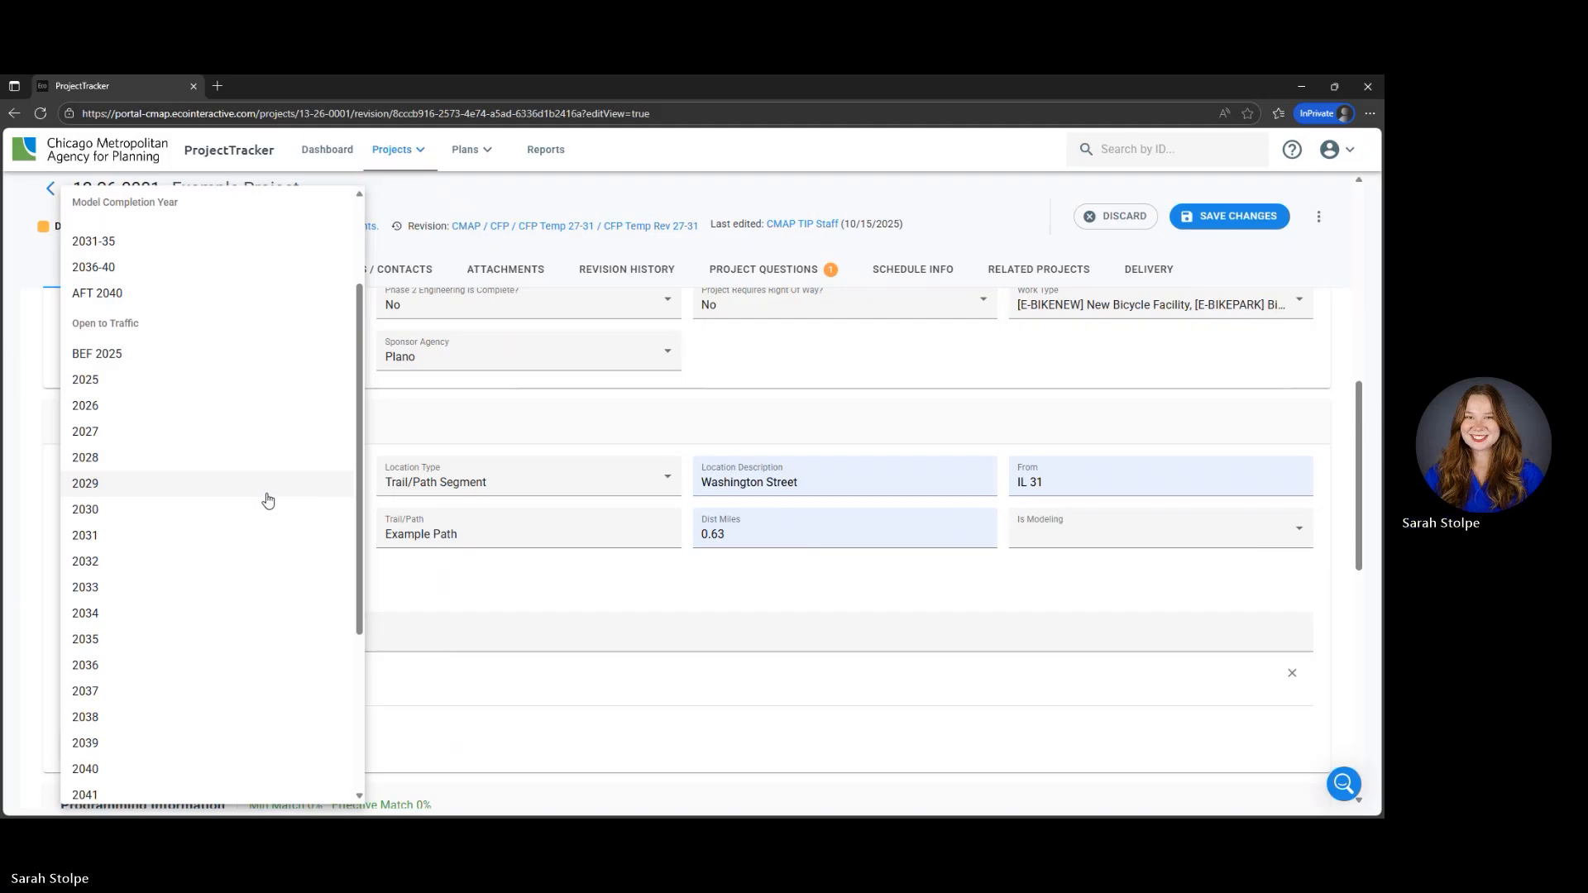
left_click(269, 535)
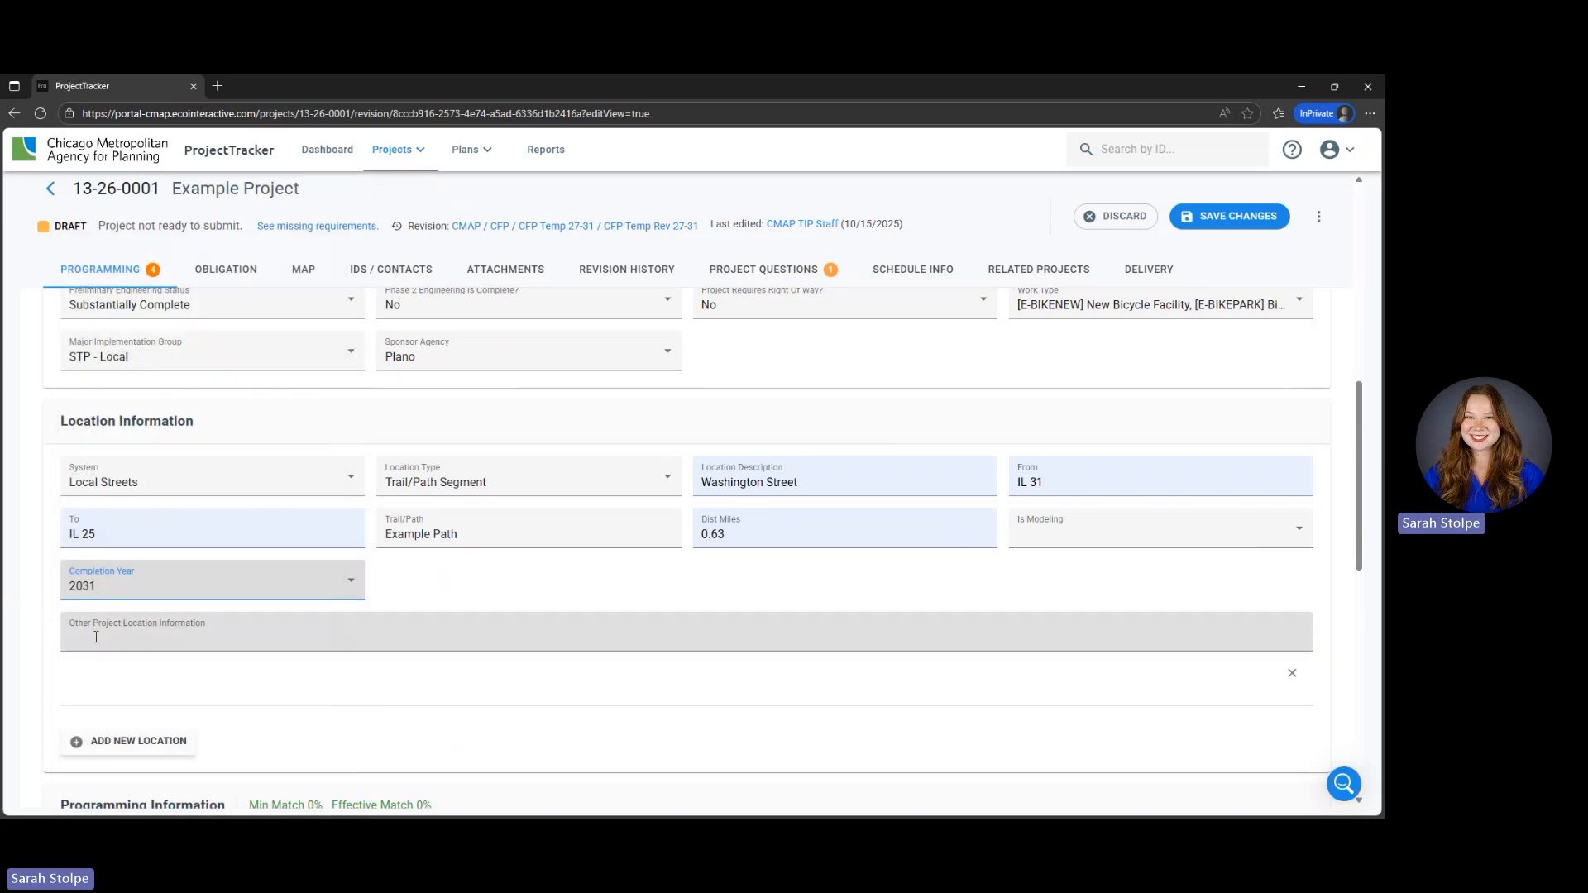
- Enter "Map uploaded in attachments" as the other project location information
left_click(153, 642)
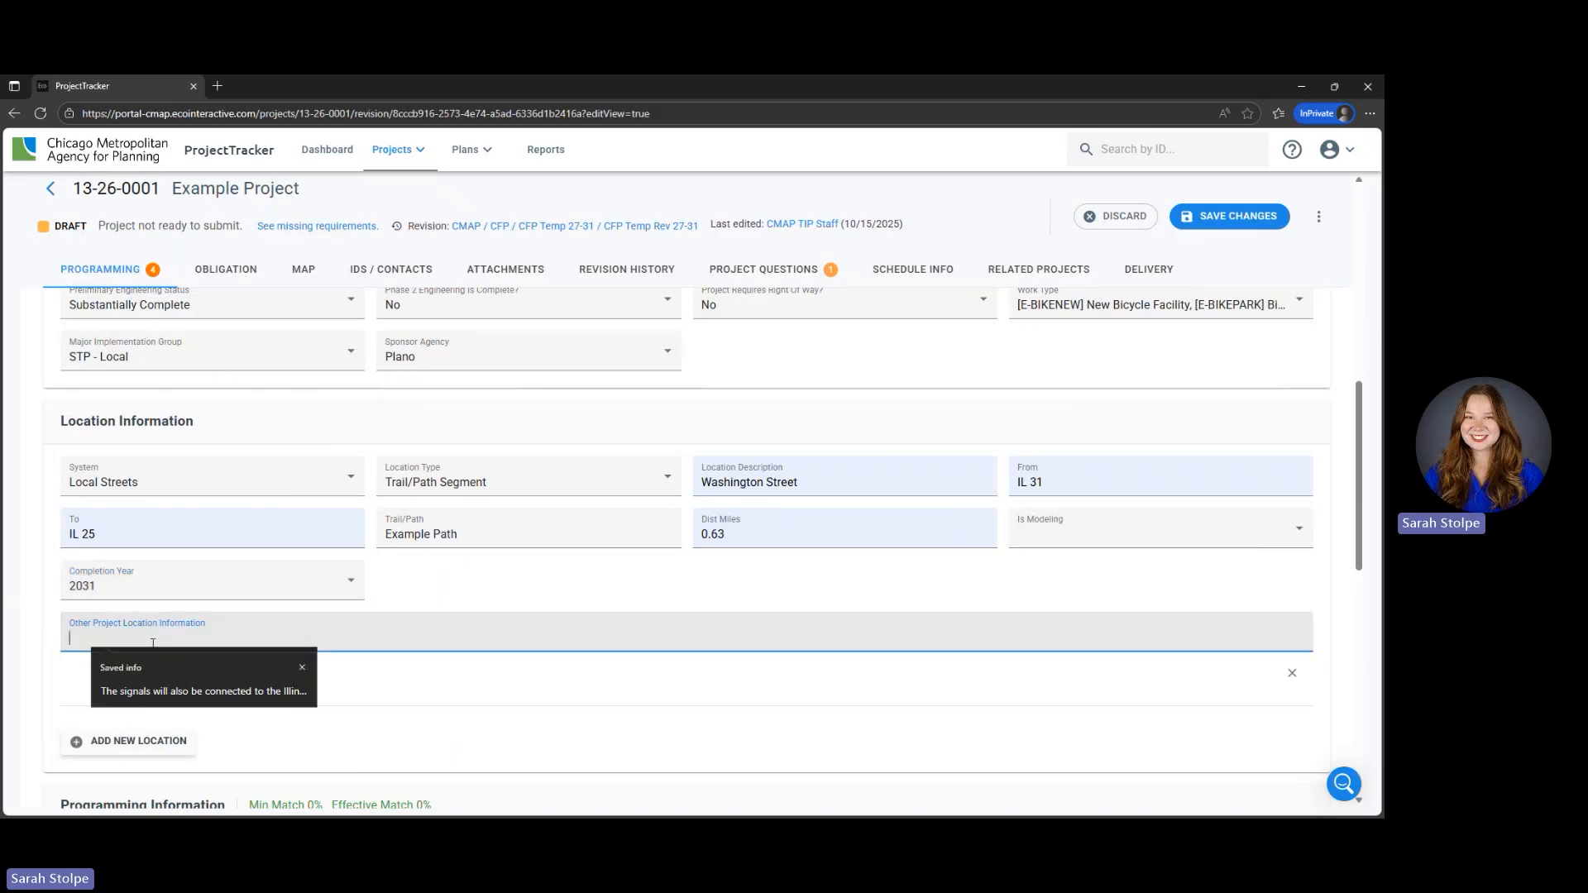
type("Ma")
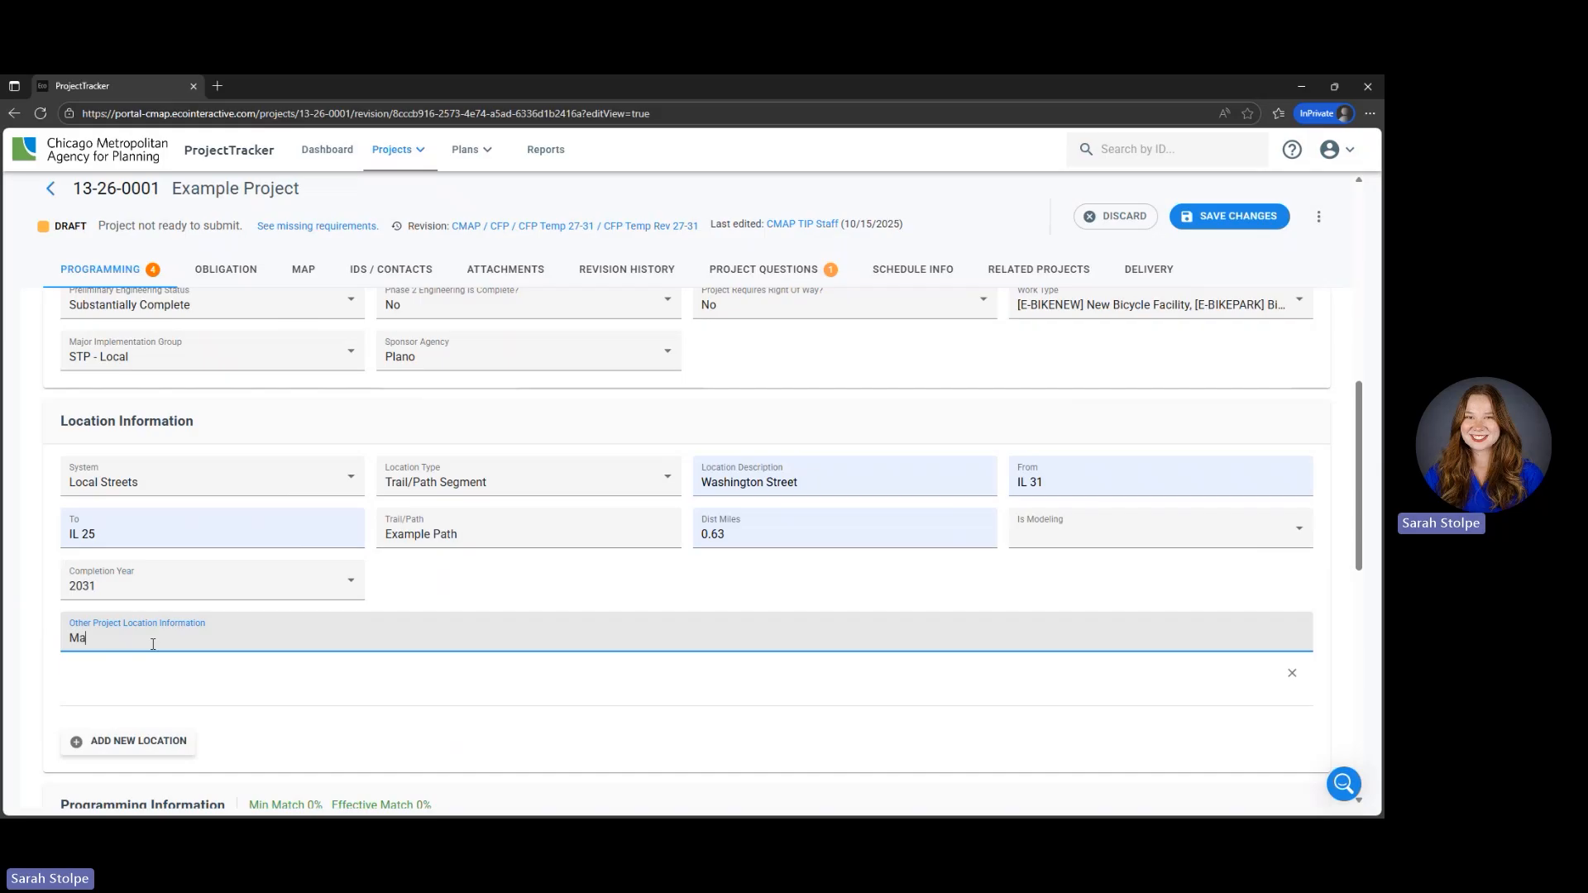
type("p uploaded in attachments")
left_click(101, 686)
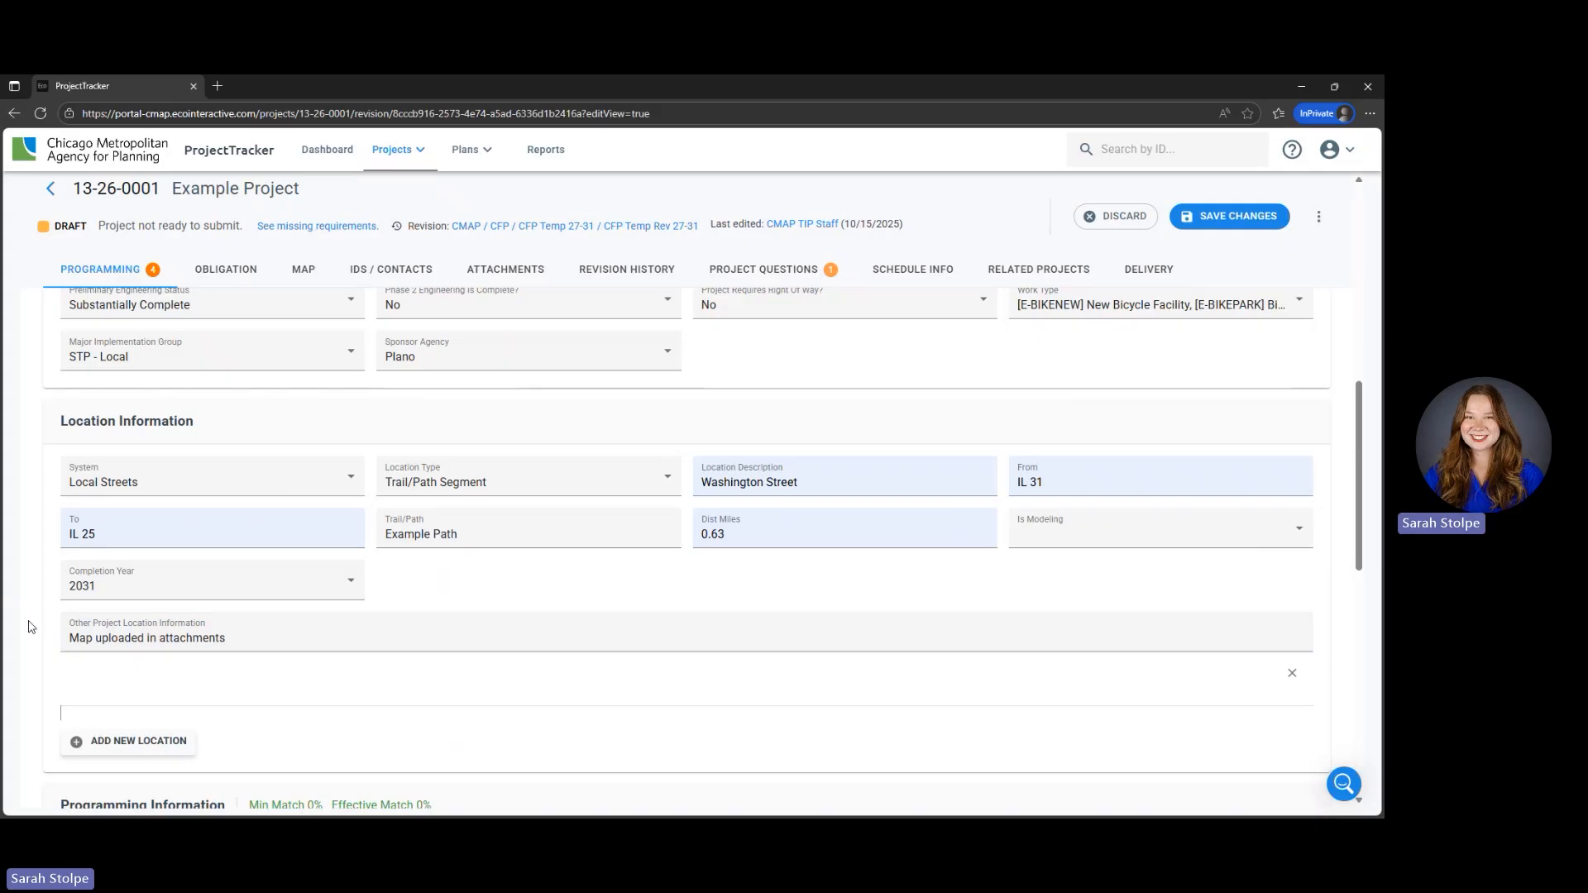
- Add a funding row under Programming Information and set its fiscal year to 2027
scroll(24, 601, "down", 1)
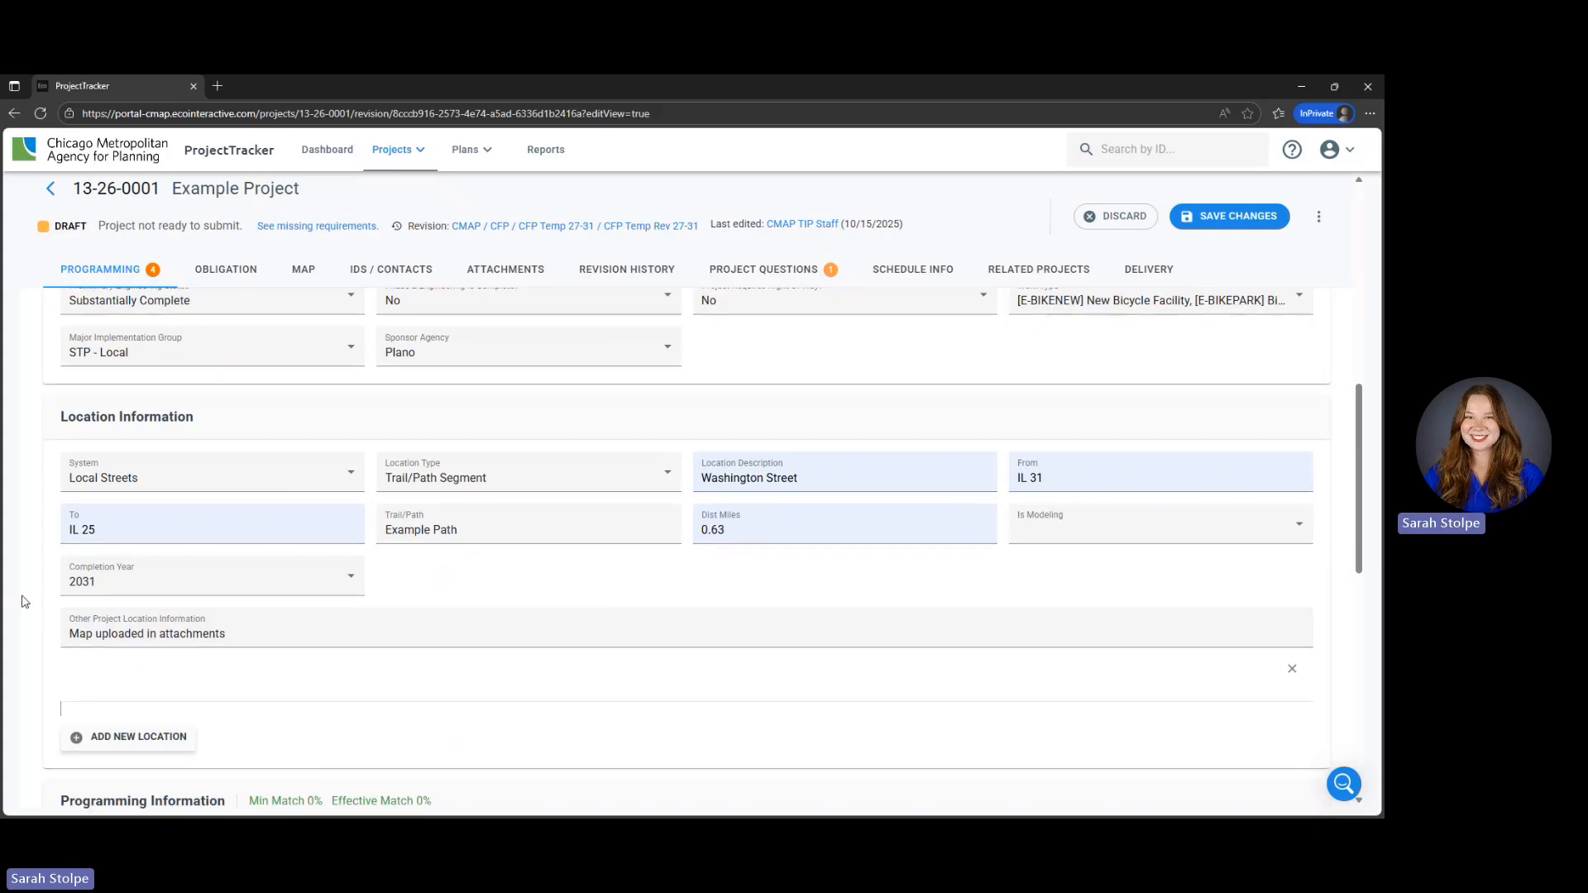
scroll(24, 601, "down", 3)
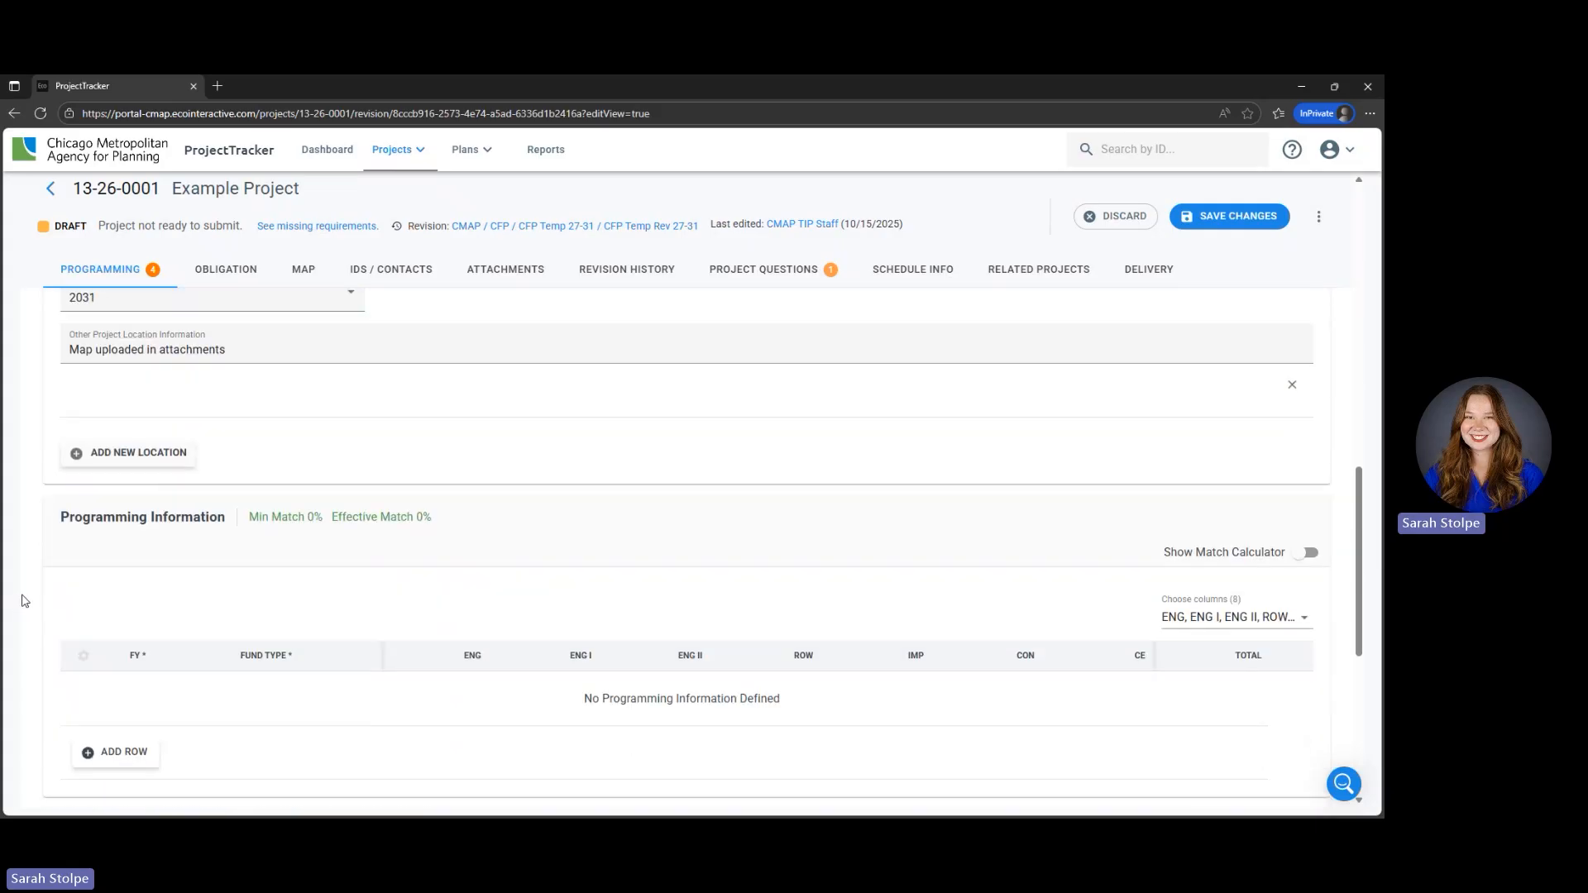
scroll(24, 601, "up", 2)
scroll(24, 601, "up", 1)
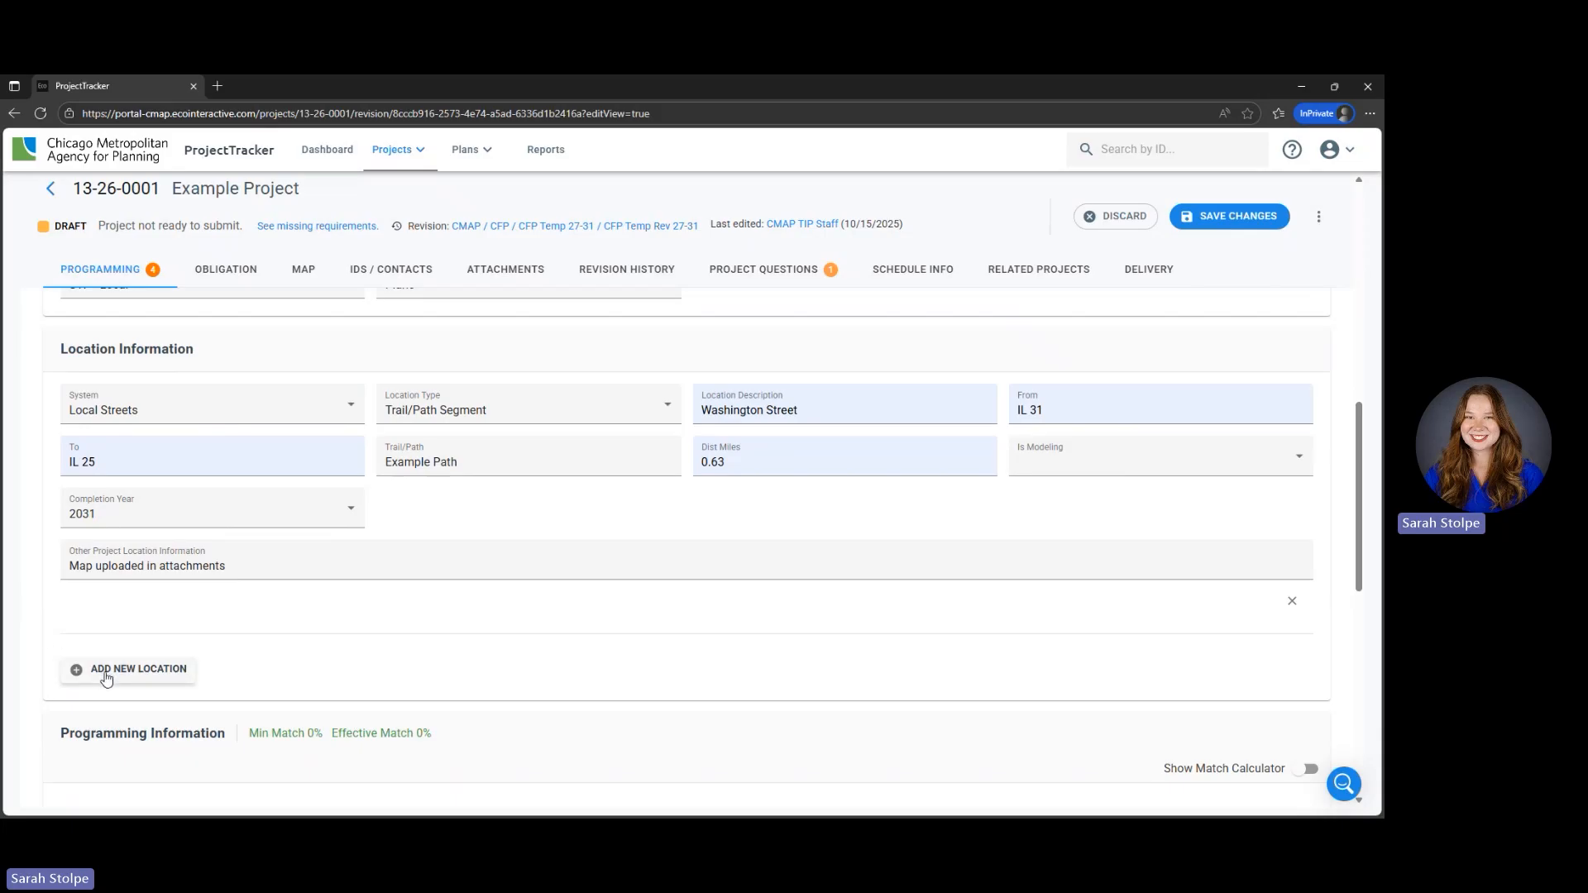
scroll(37, 593, "down", 4)
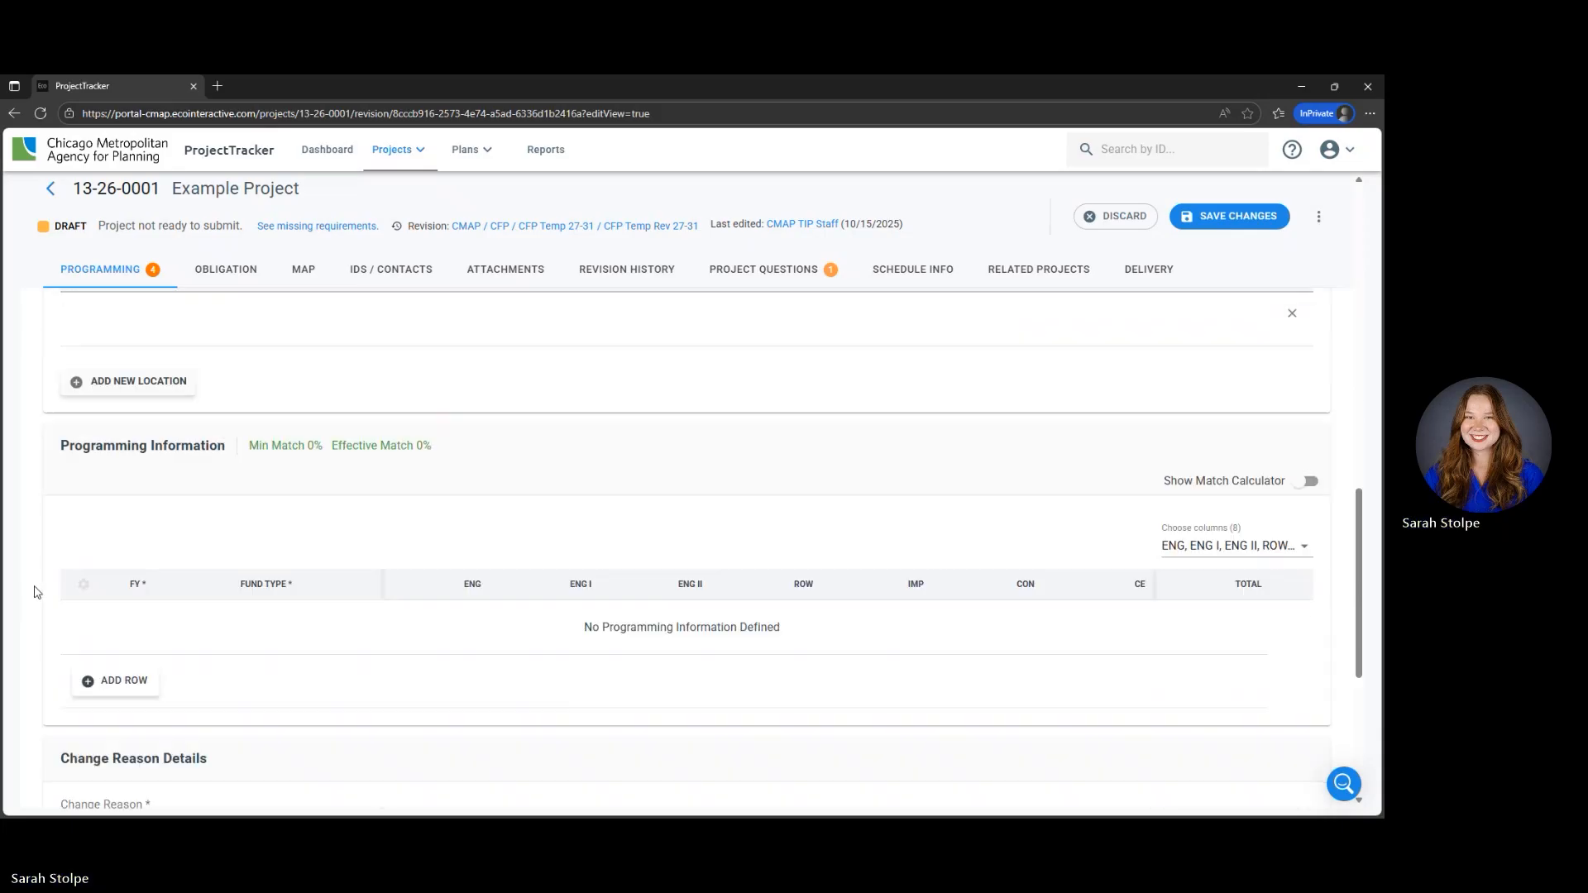
scroll(36, 593, "down", 1)
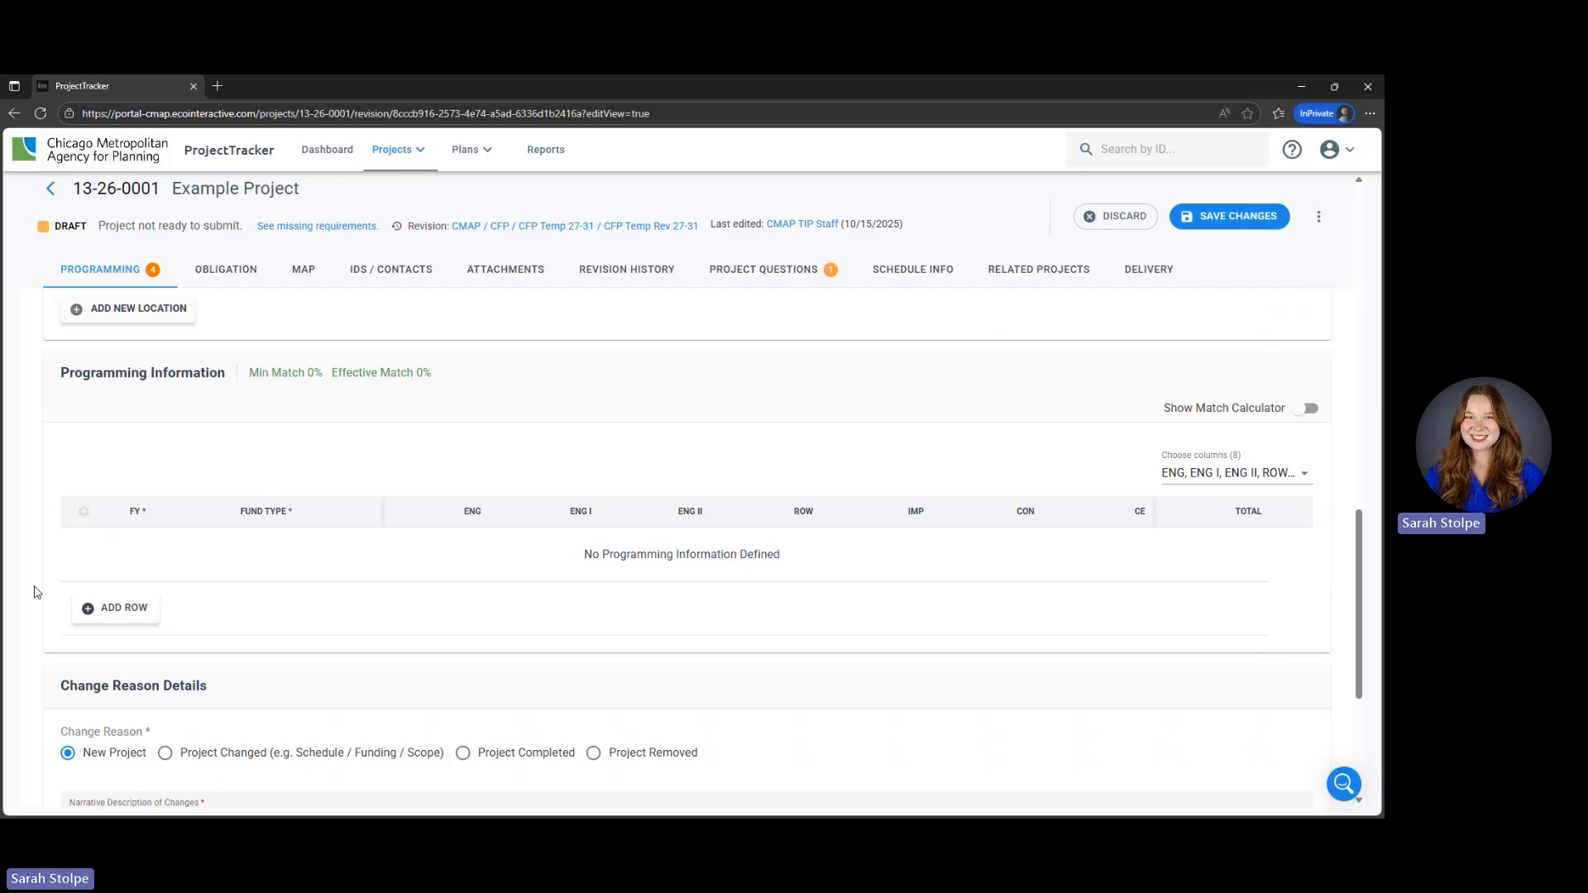
left_click(108, 609)
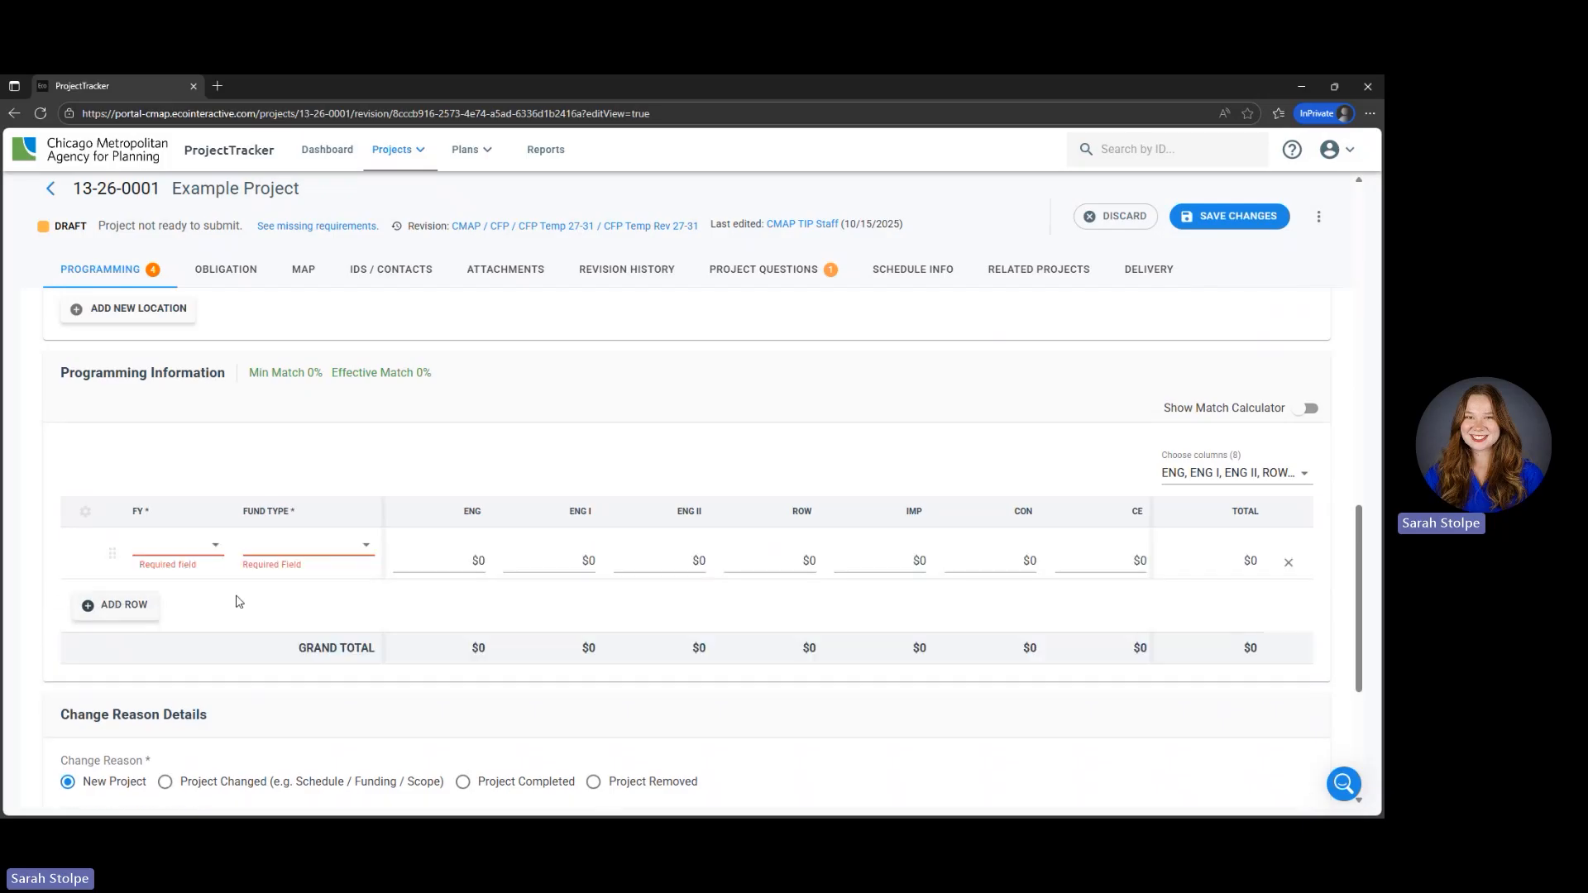
left_click(202, 555)
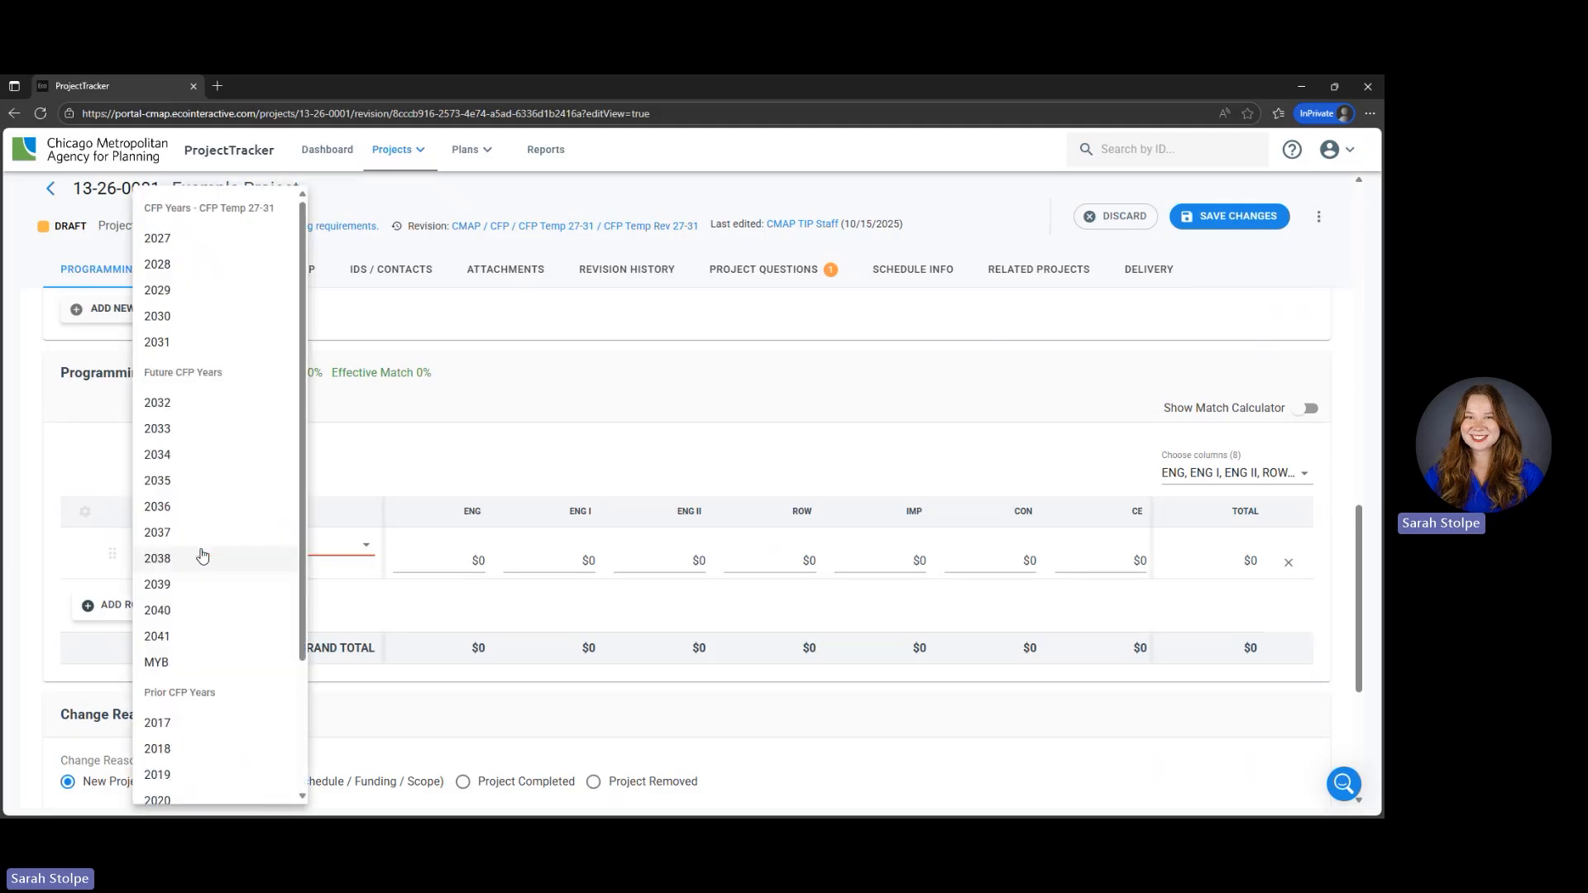
left_click(210, 242)
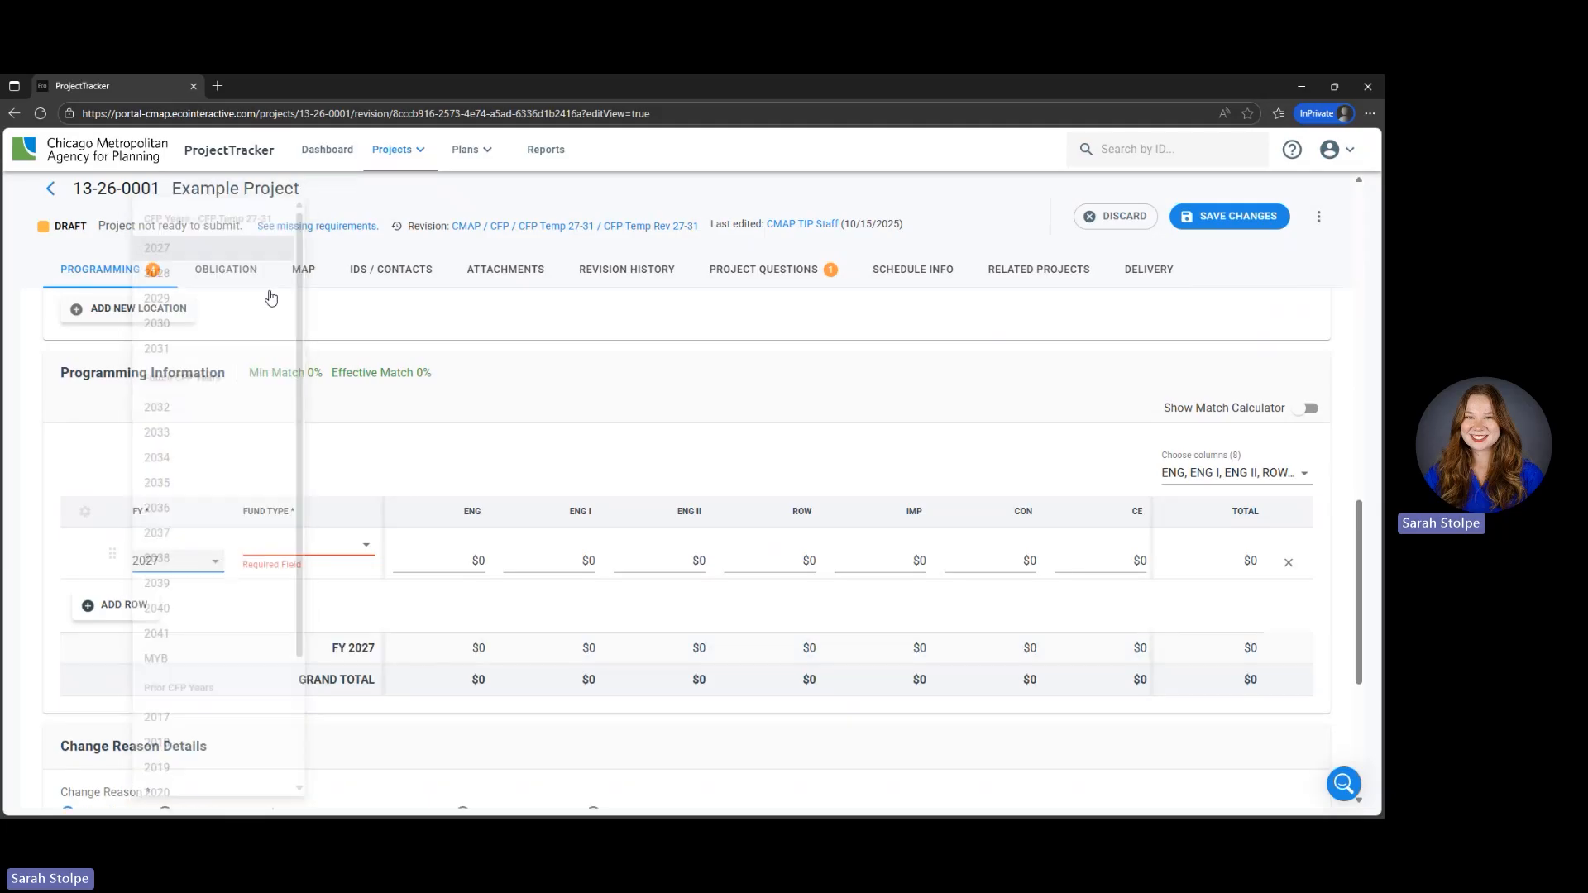
- Look through the fund types, search them for "stp", and set the 2027 row's fund type to STP - Locally Prgmd
left_click(329, 553)
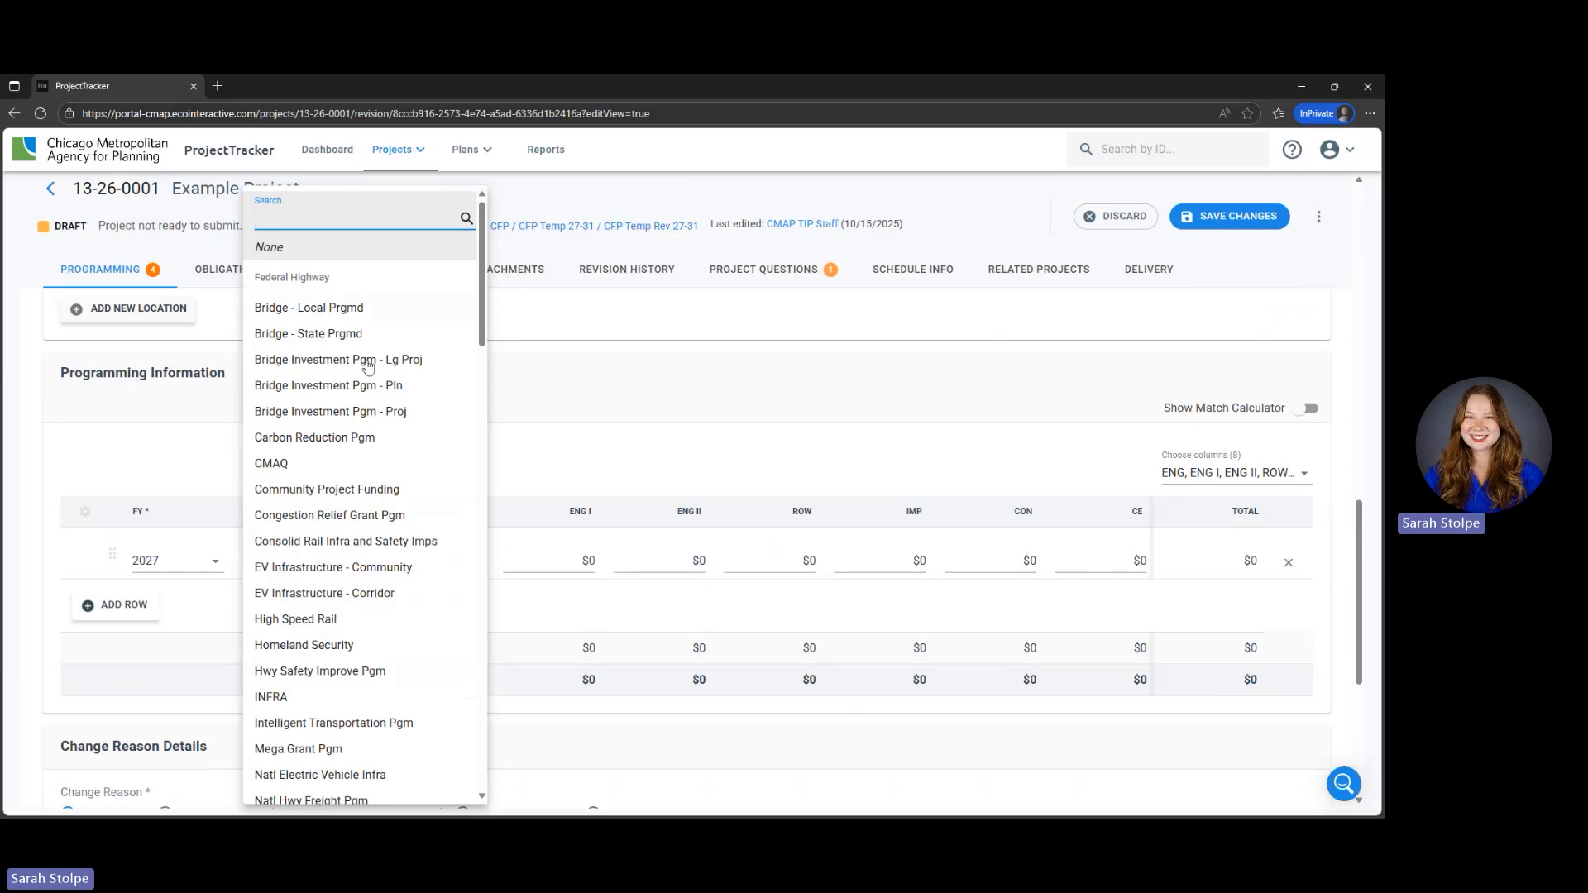
scroll(368, 413, "down", 15)
scroll(376, 471, "down", 10)
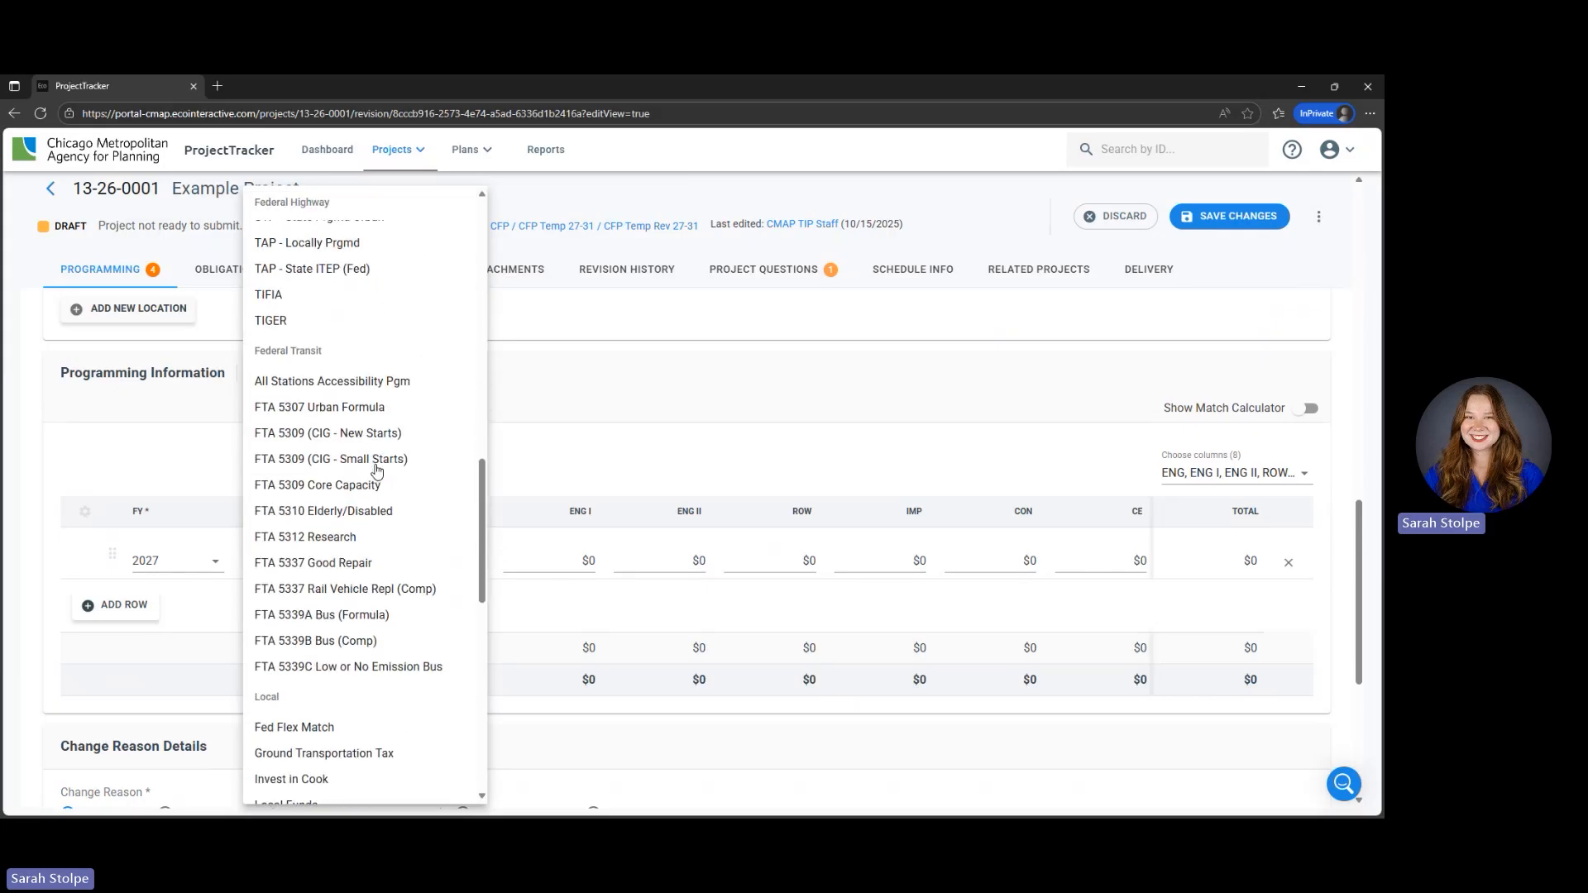
scroll(376, 471, "down", 3)
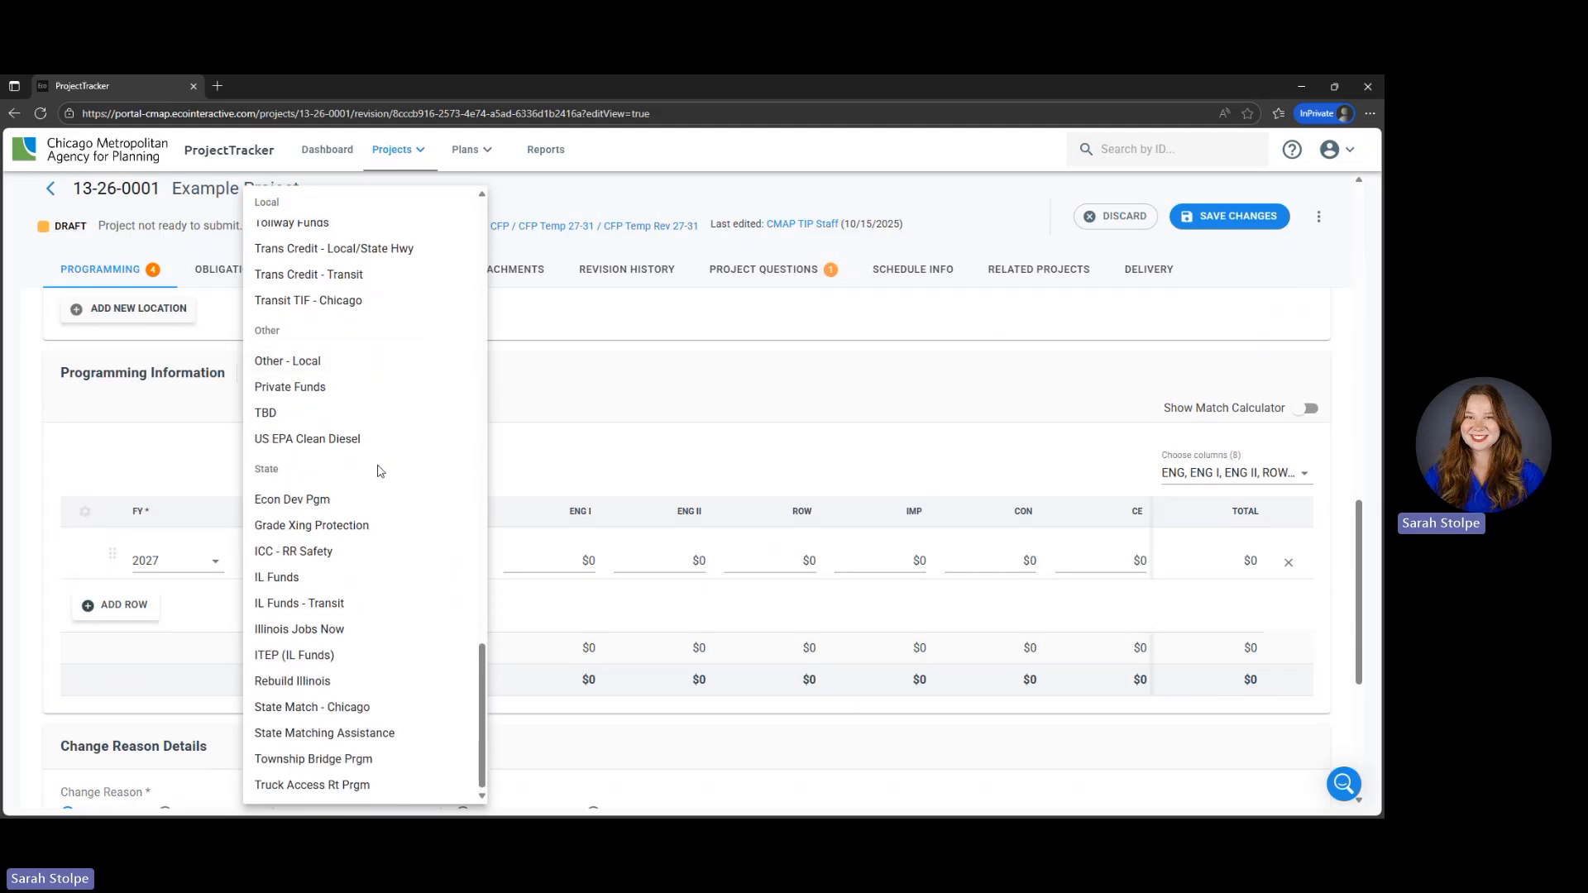
scroll(383, 472, "up", 1)
scroll(382, 473, "up", 5)
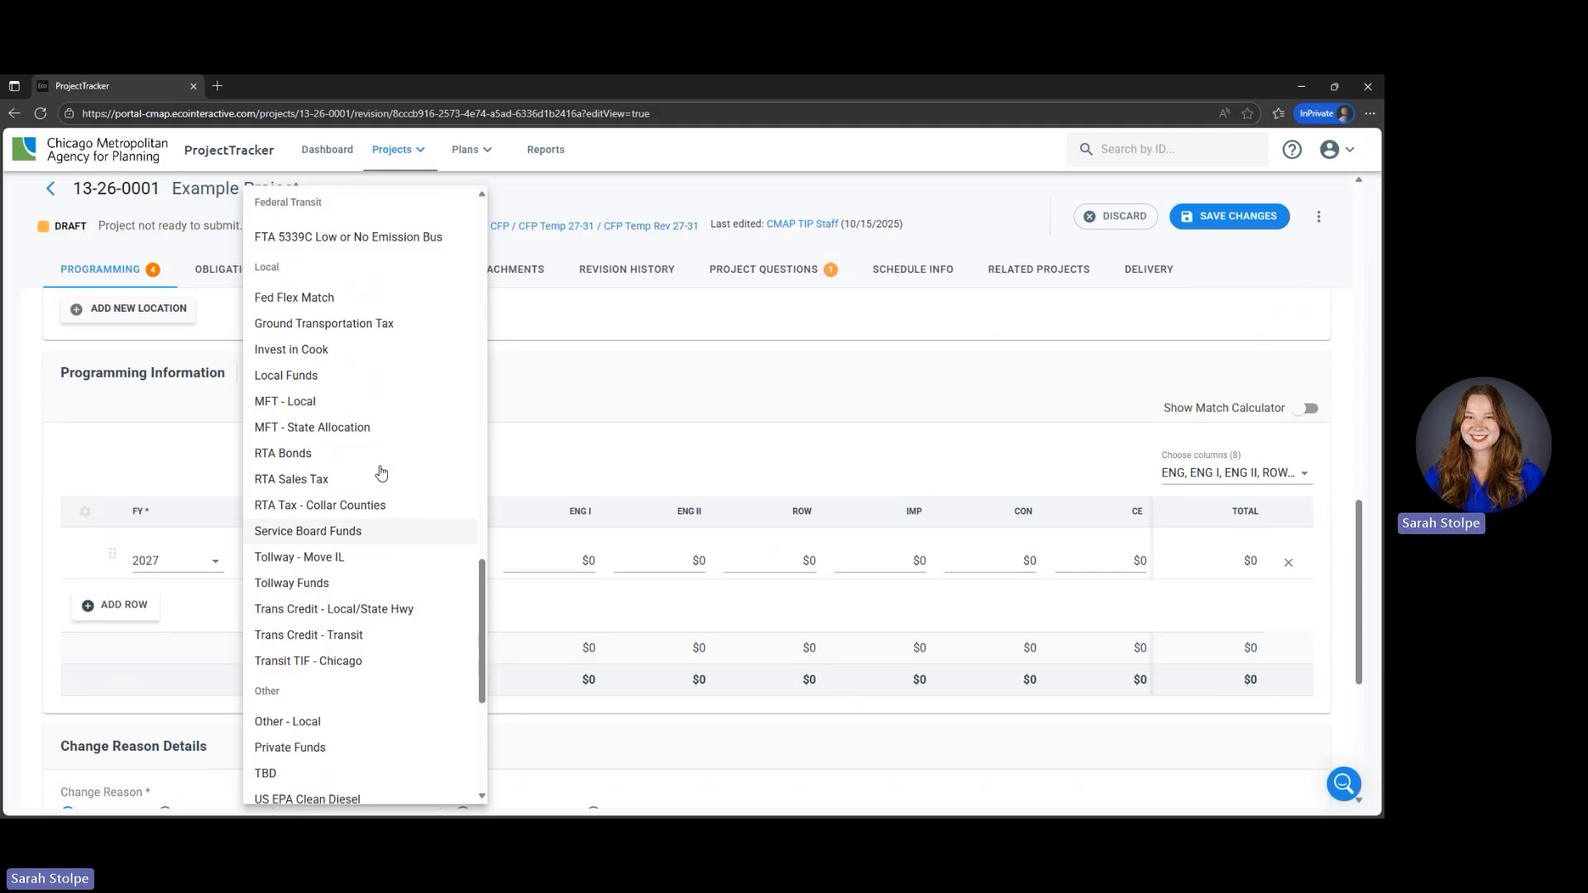
scroll(381, 473, "up", 15)
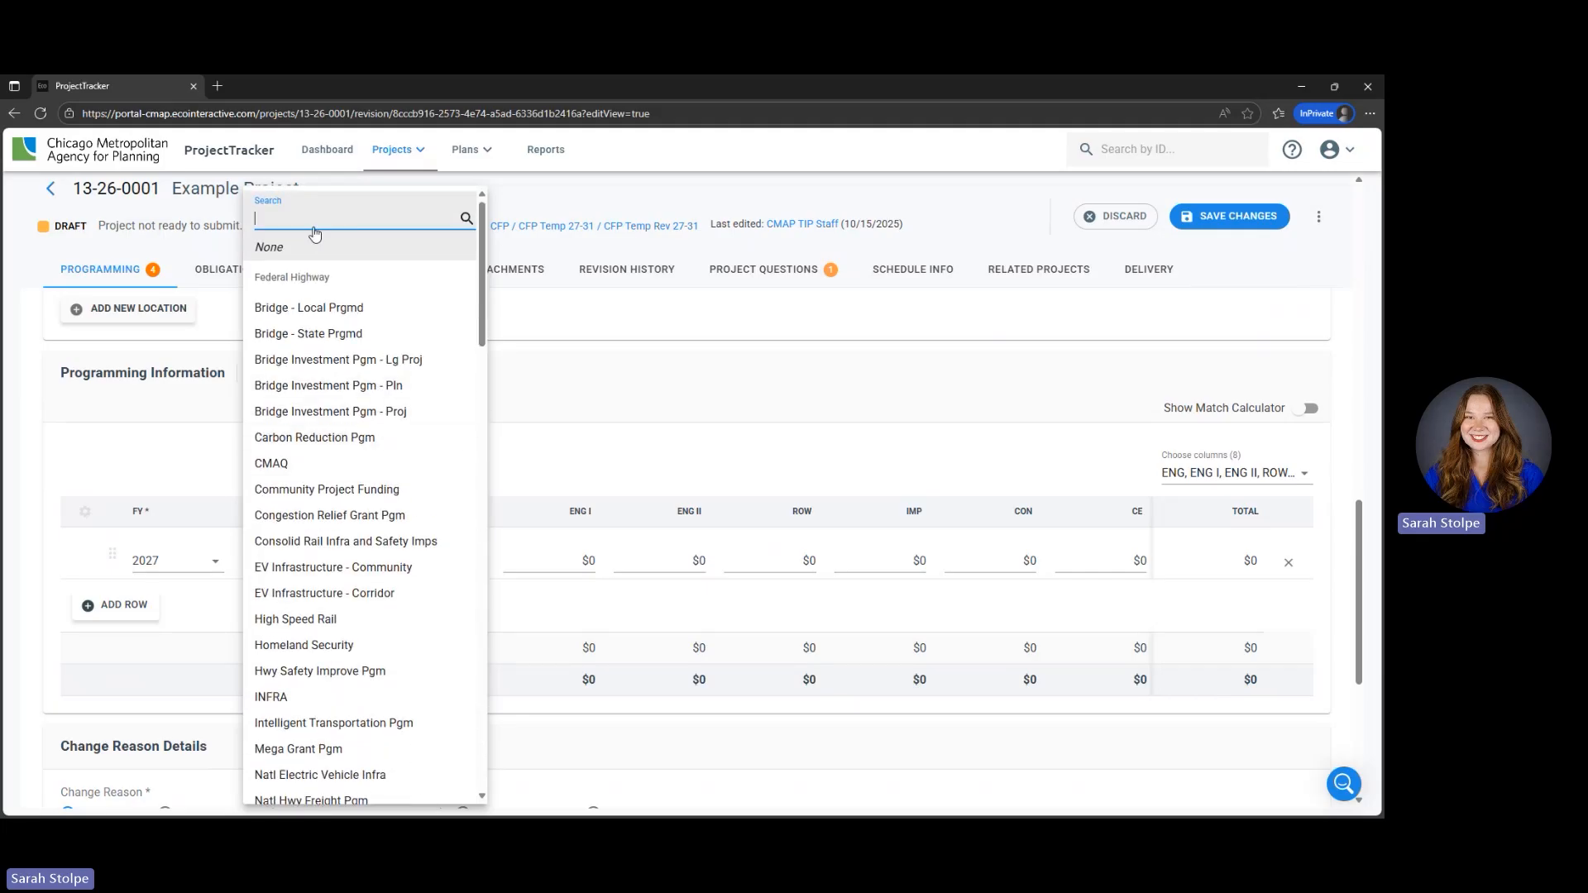
type("stp")
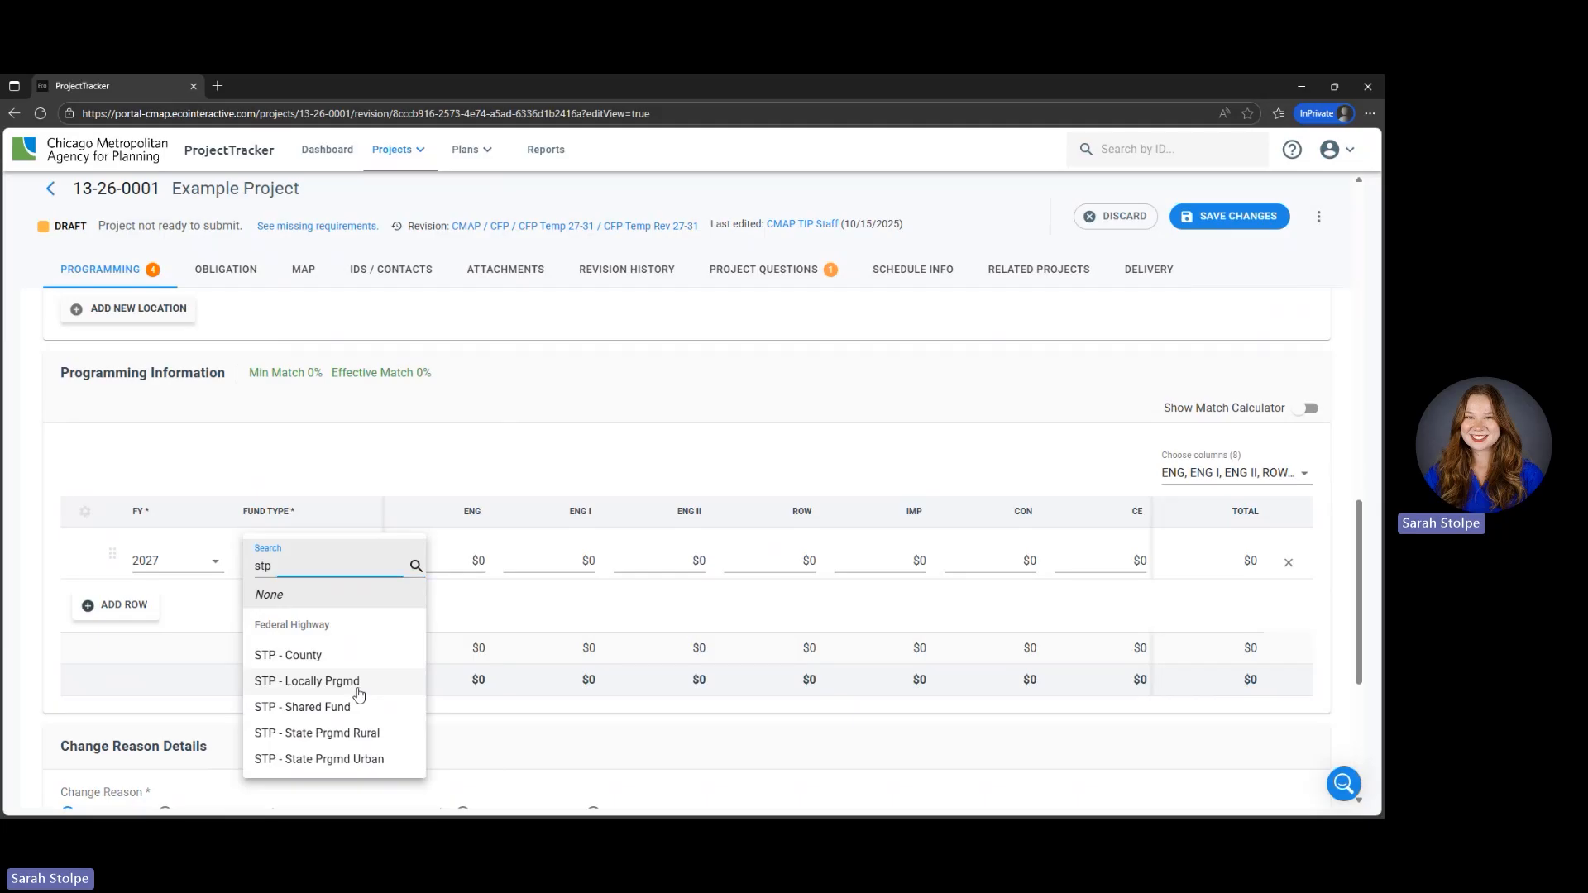
left_click(330, 681)
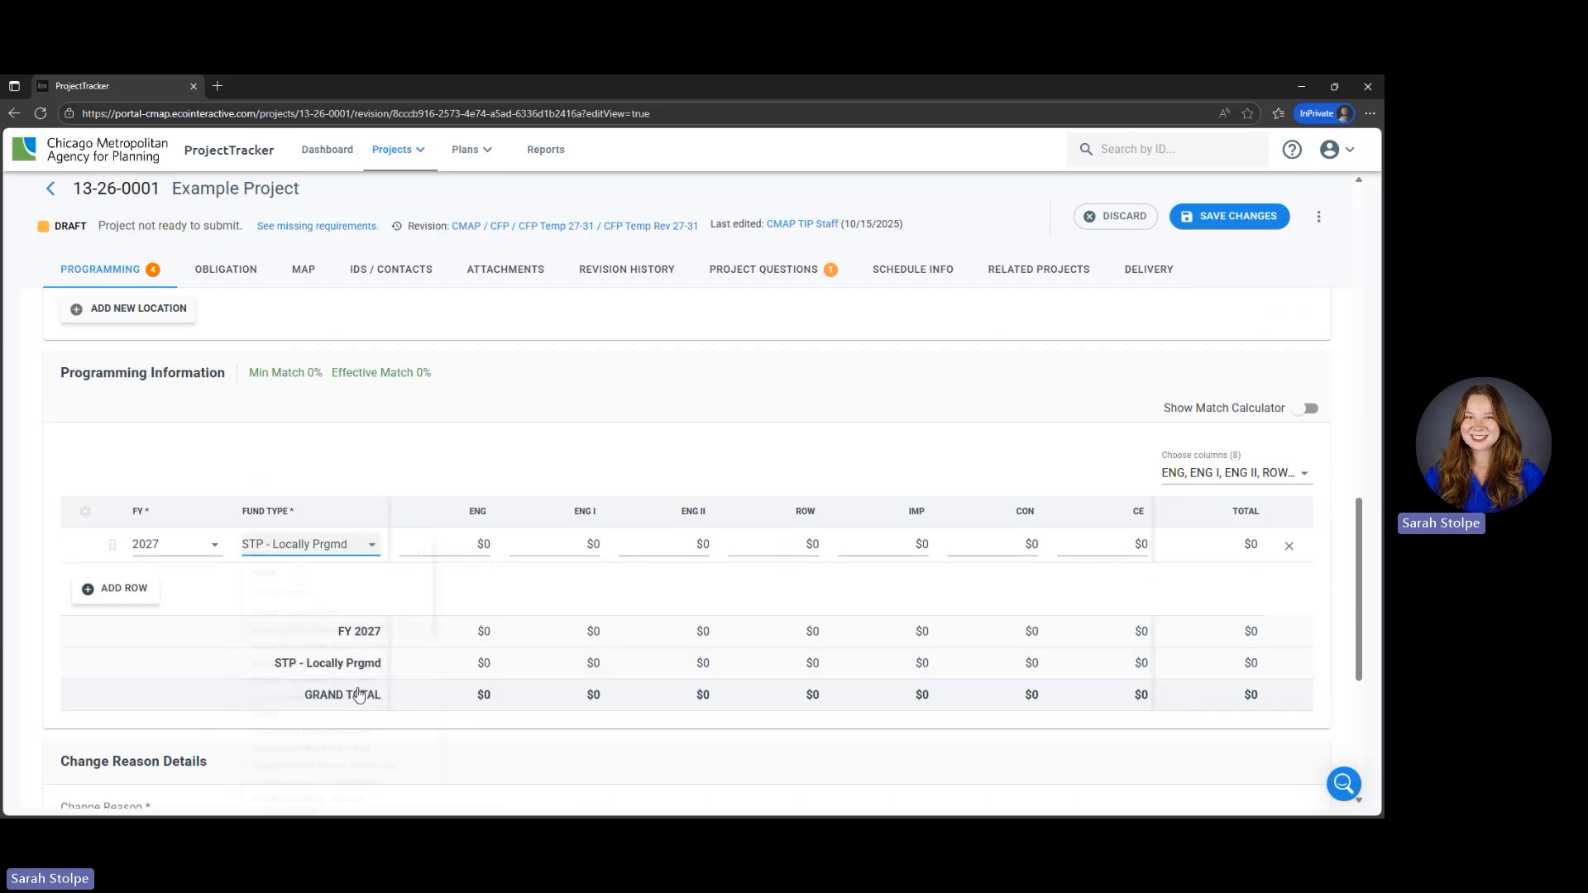
- Set the ENG II amount of the 2027 STP - Locally Prgmd row to $472,500
left_click(705, 544)
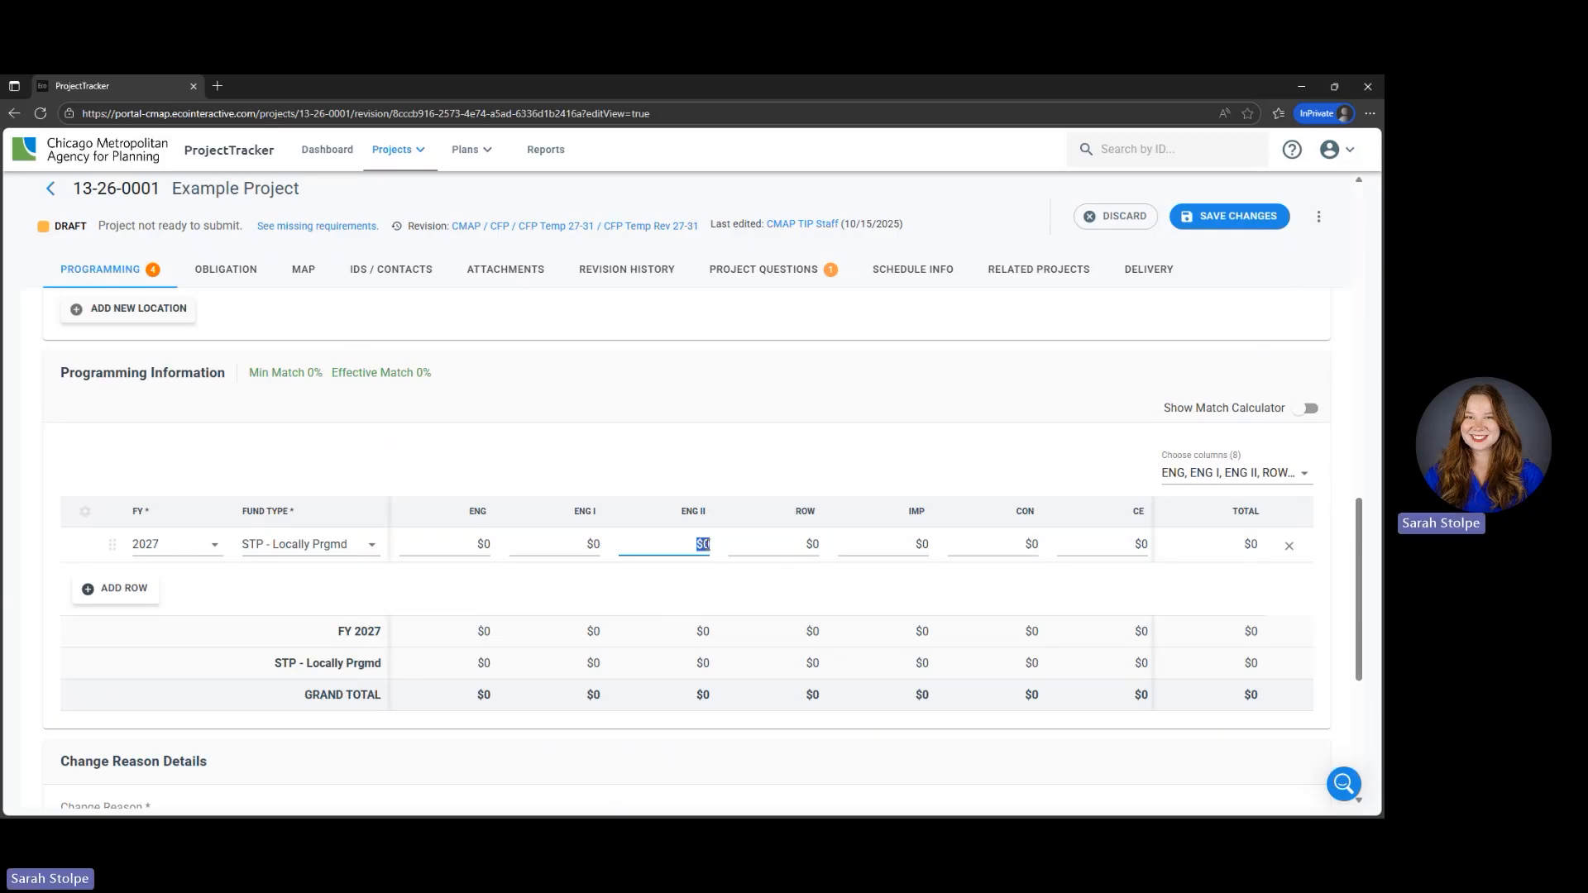
type("472")
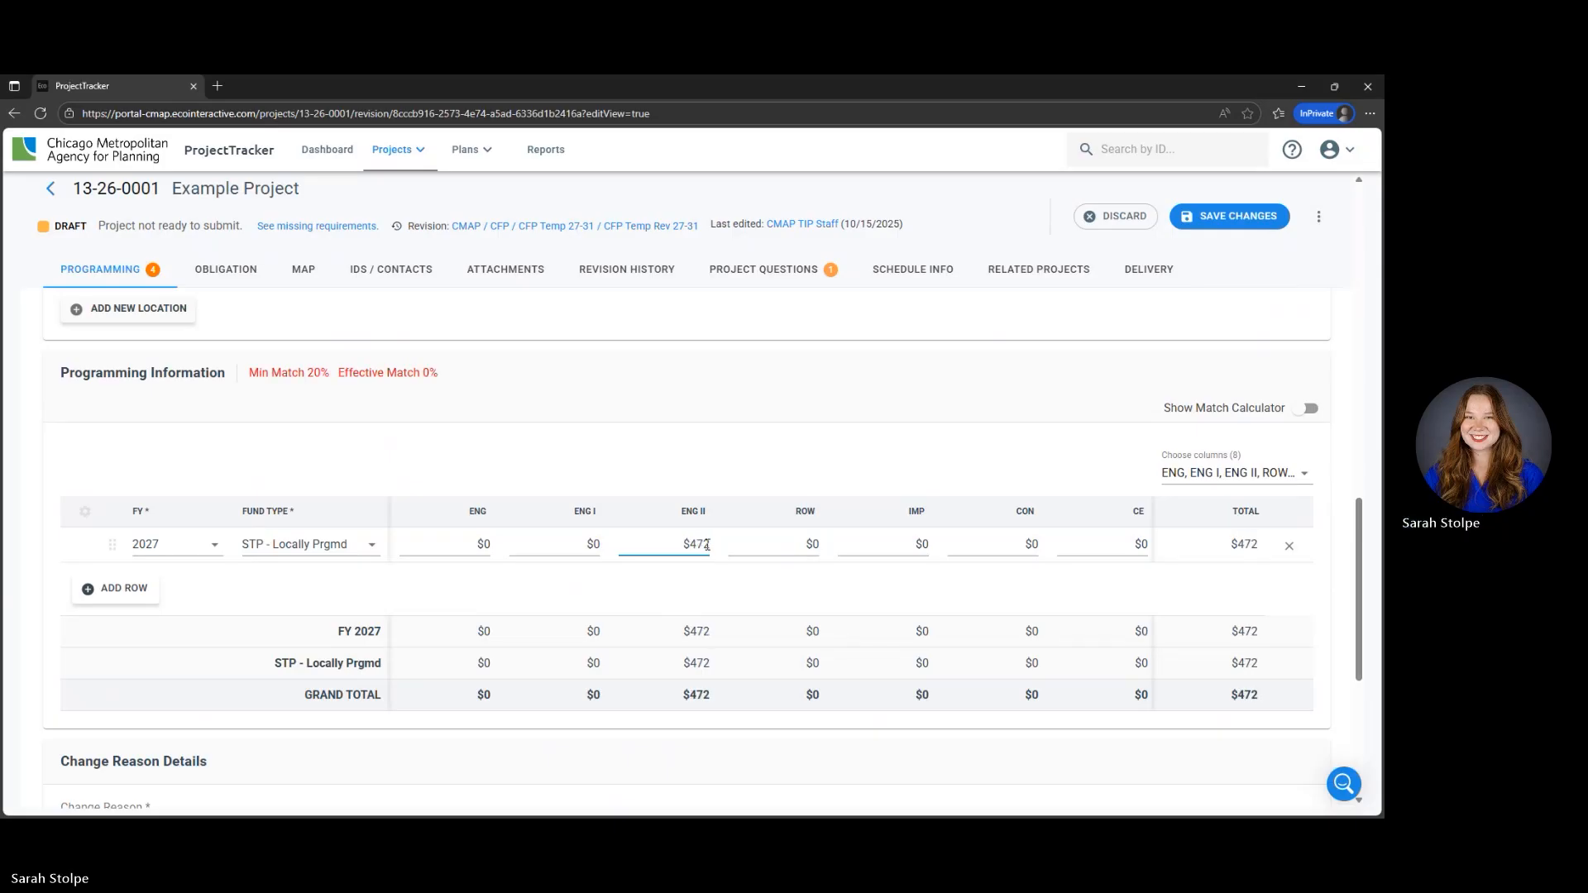
type(",500")
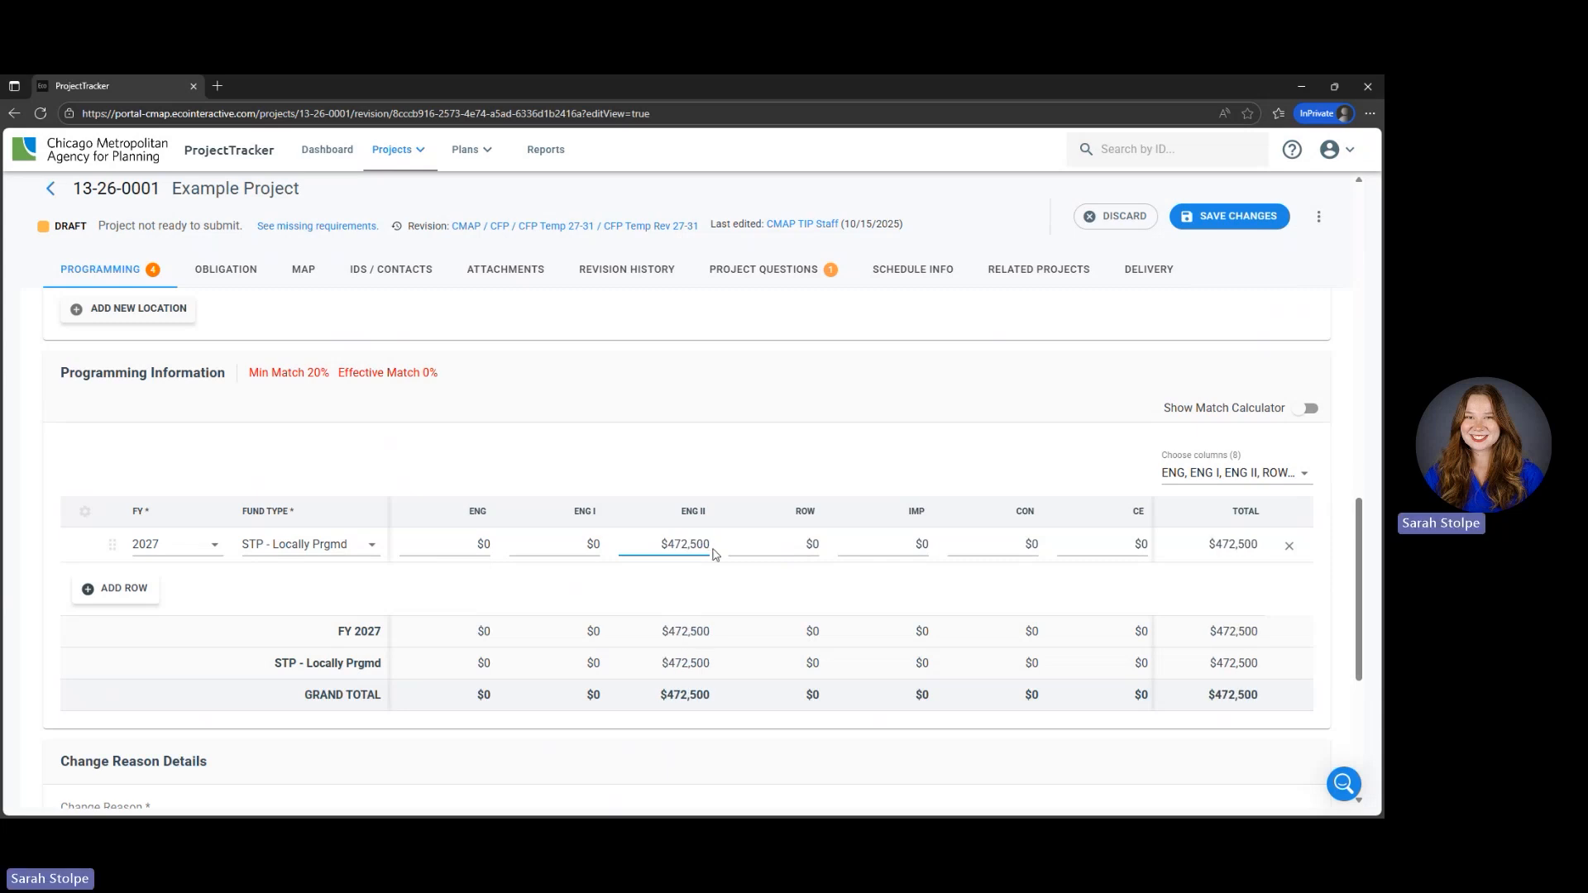
- Add a second funding row with fiscal year 2027 and fund type Local Funds
left_click(115, 590)
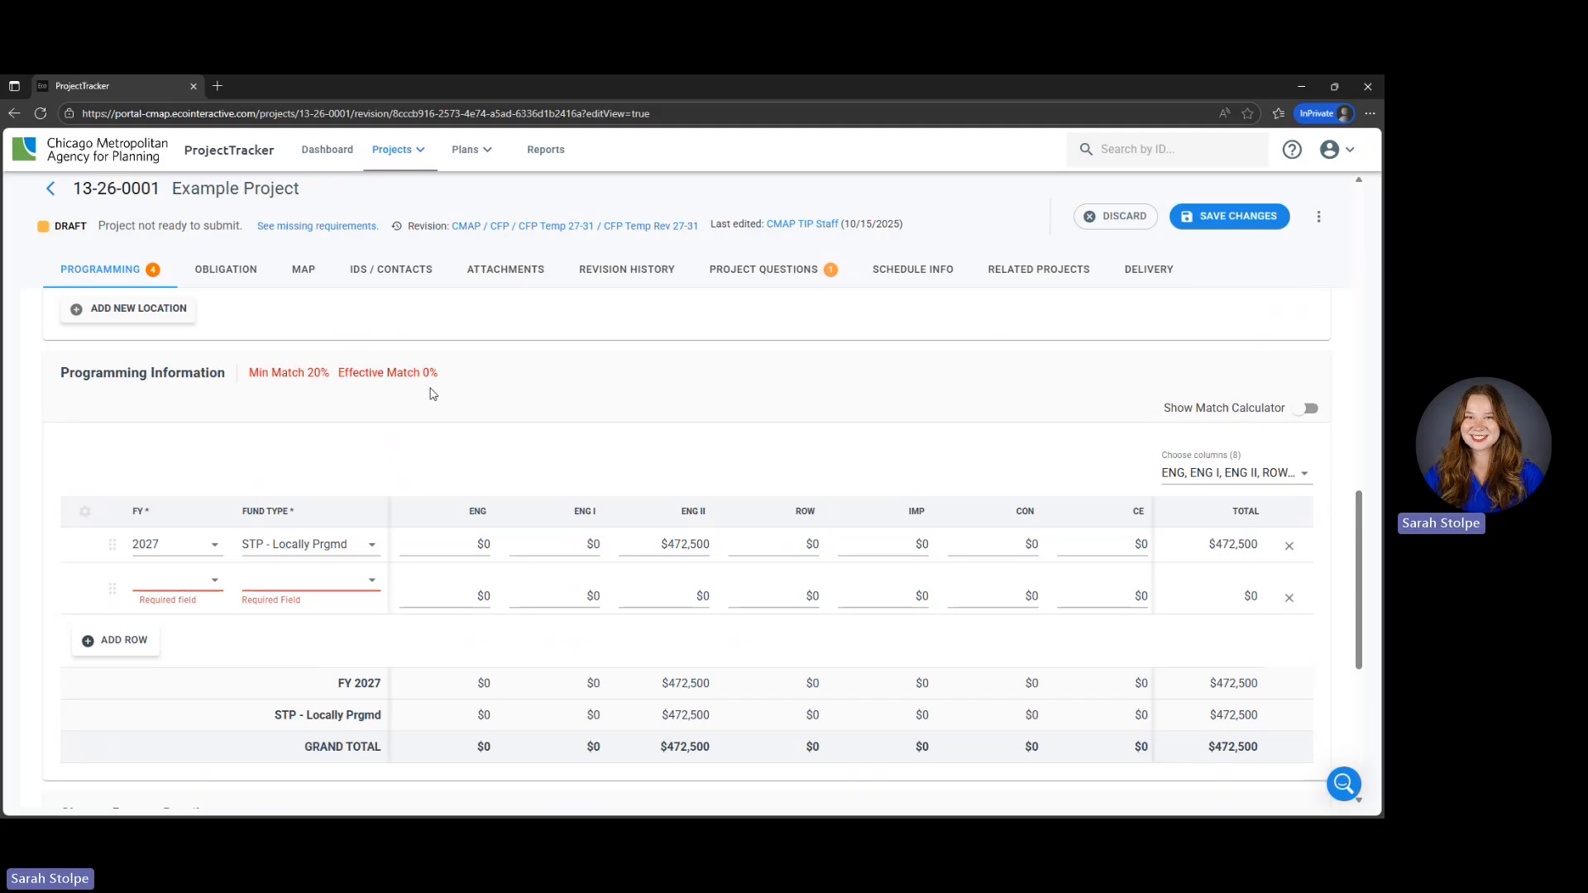
left_click(213, 580)
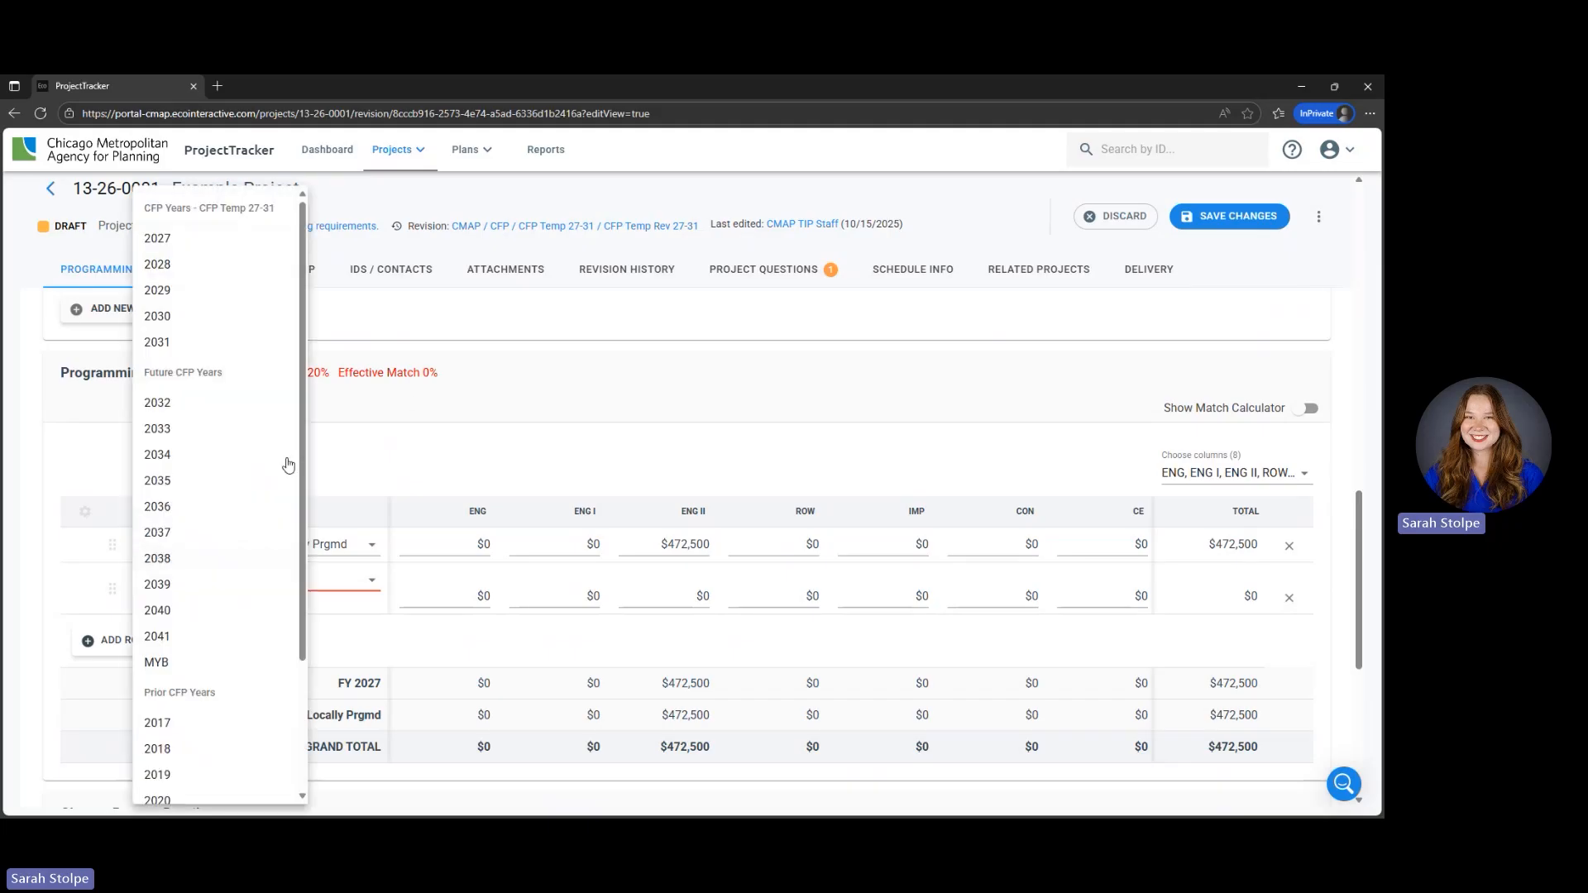
left_click(213, 237)
left_click(379, 586)
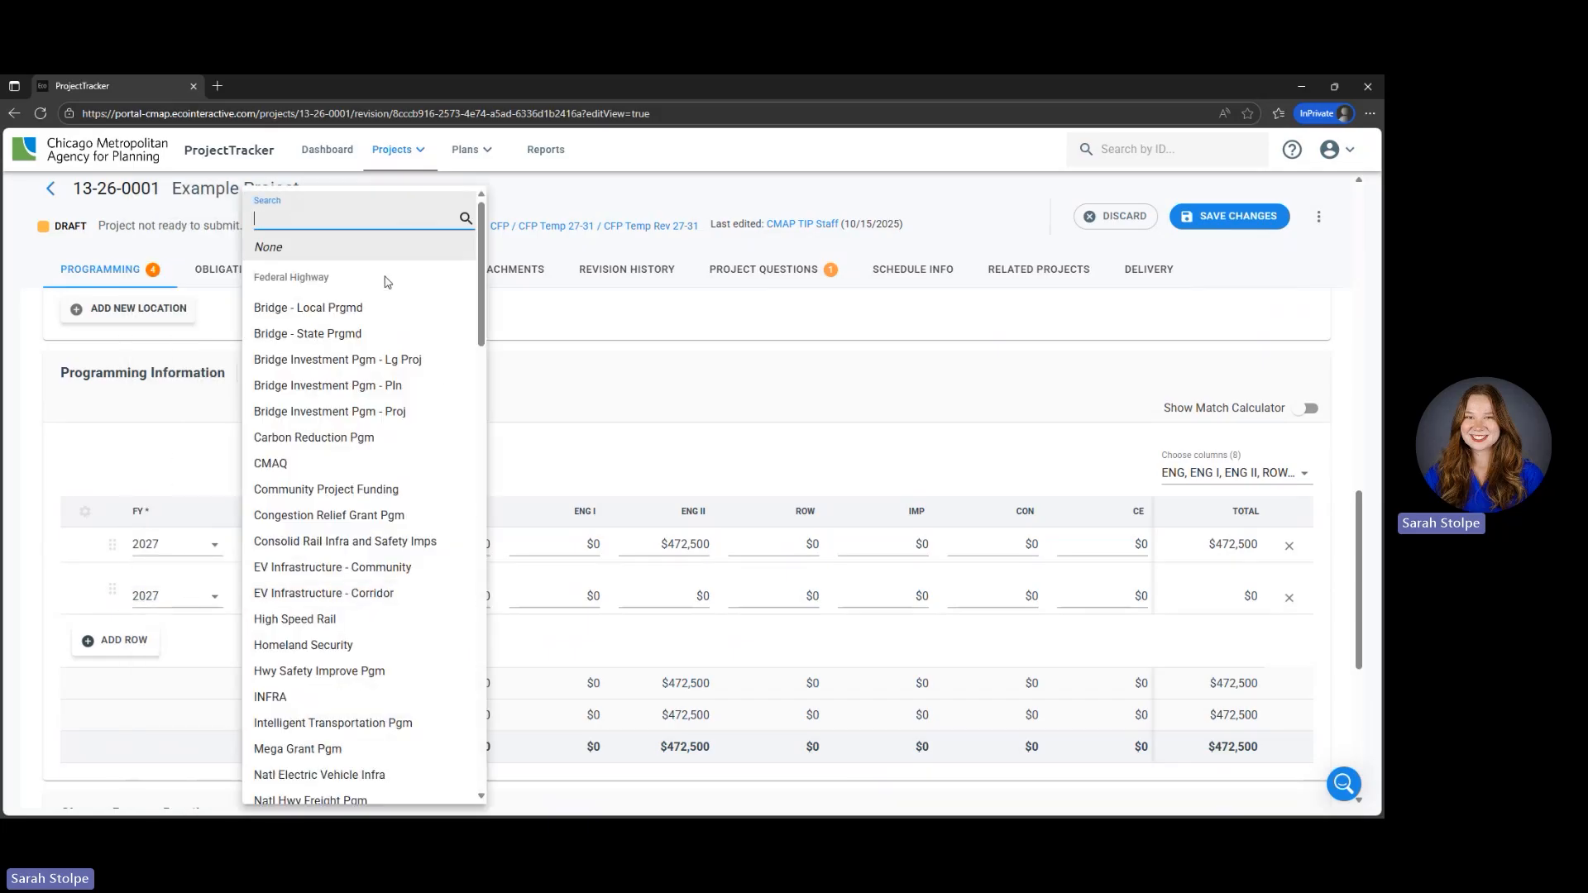
type("local")
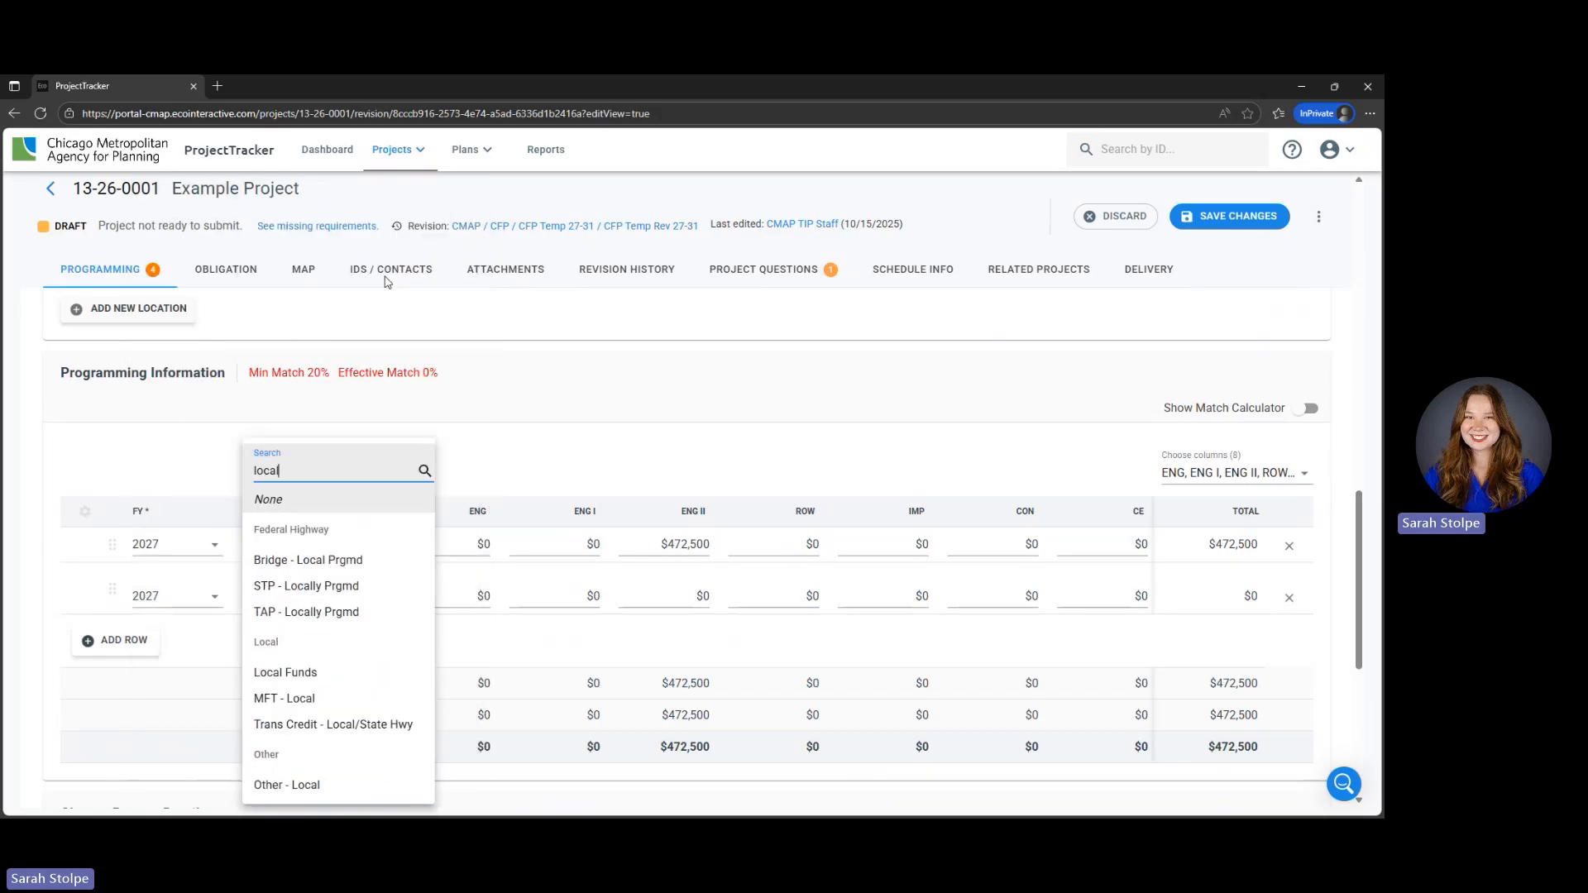
left_click(361, 676)
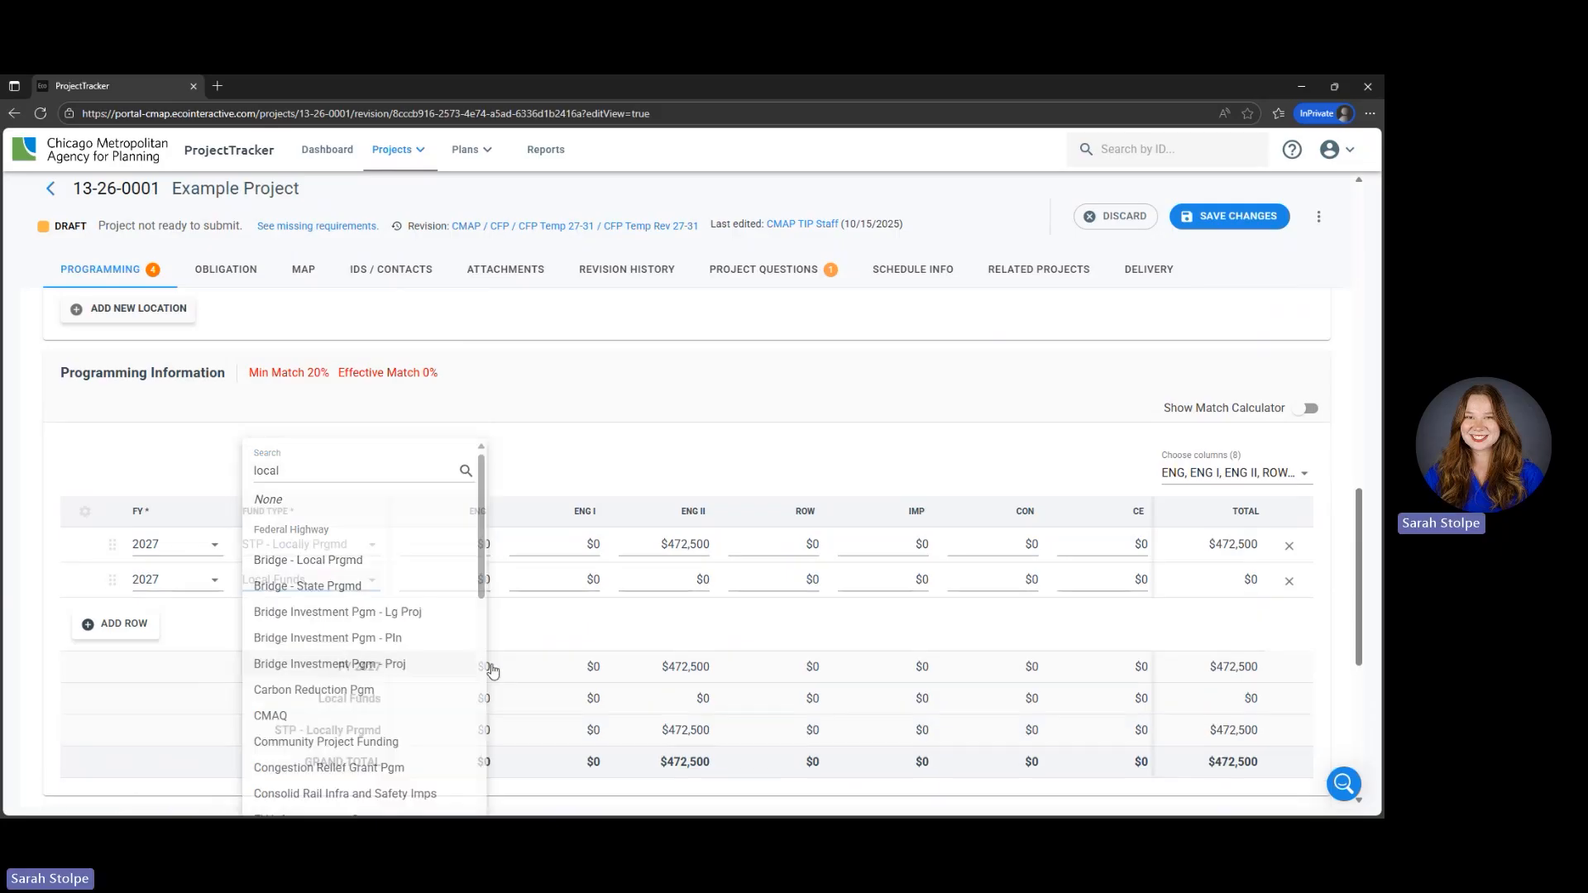
- Set the Local Funds row's ENG II amount to $157,500 and make the row a child of 2027 STP - Locally Prgmd
left_click(708, 580)
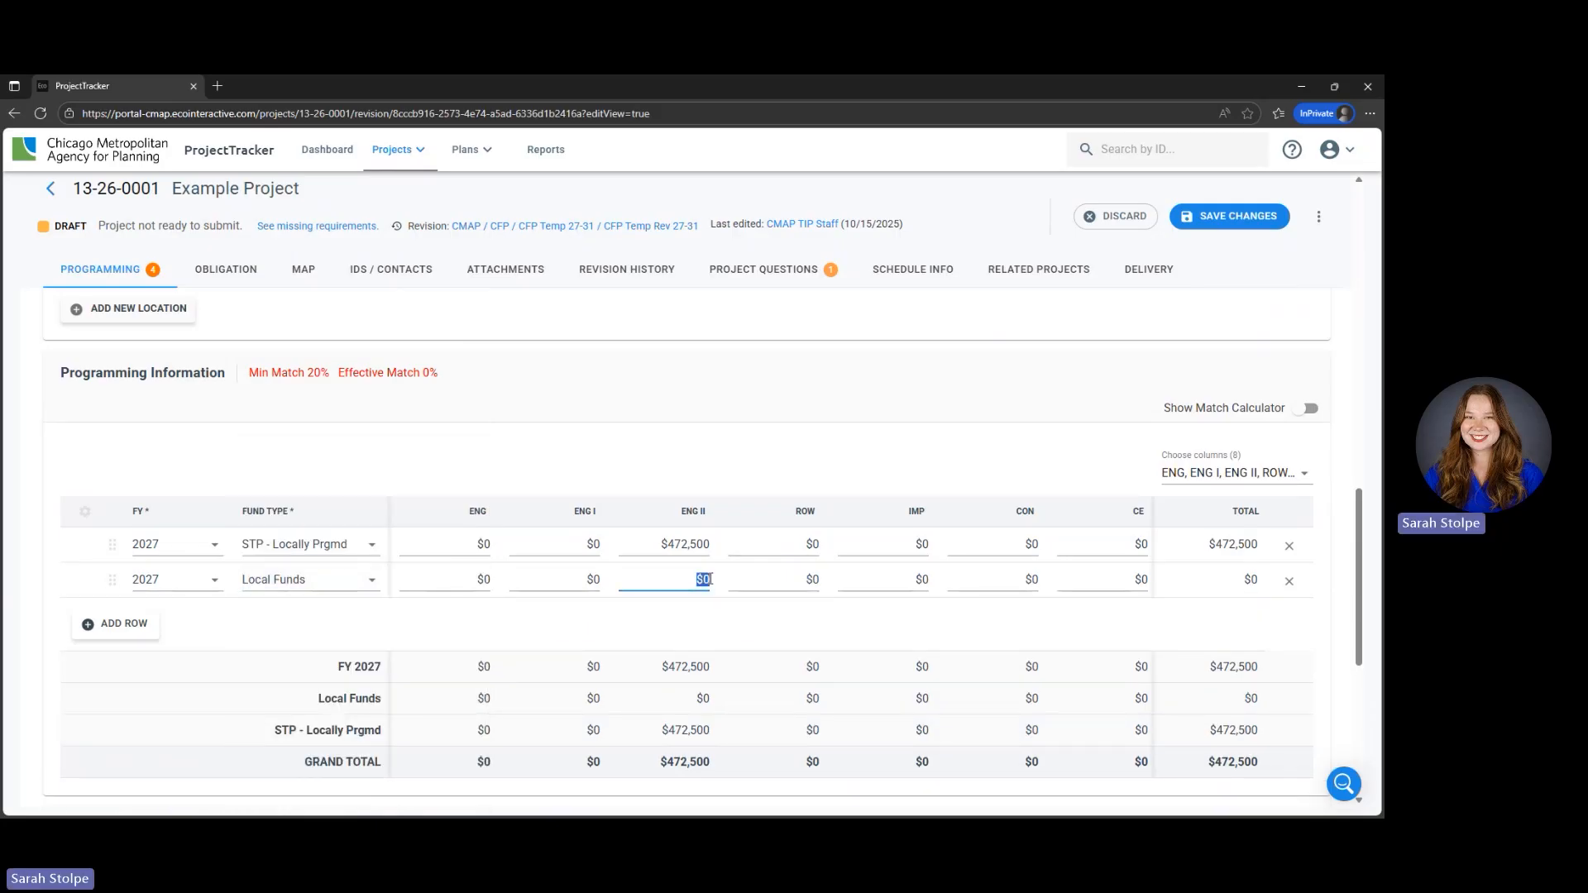
type("157500")
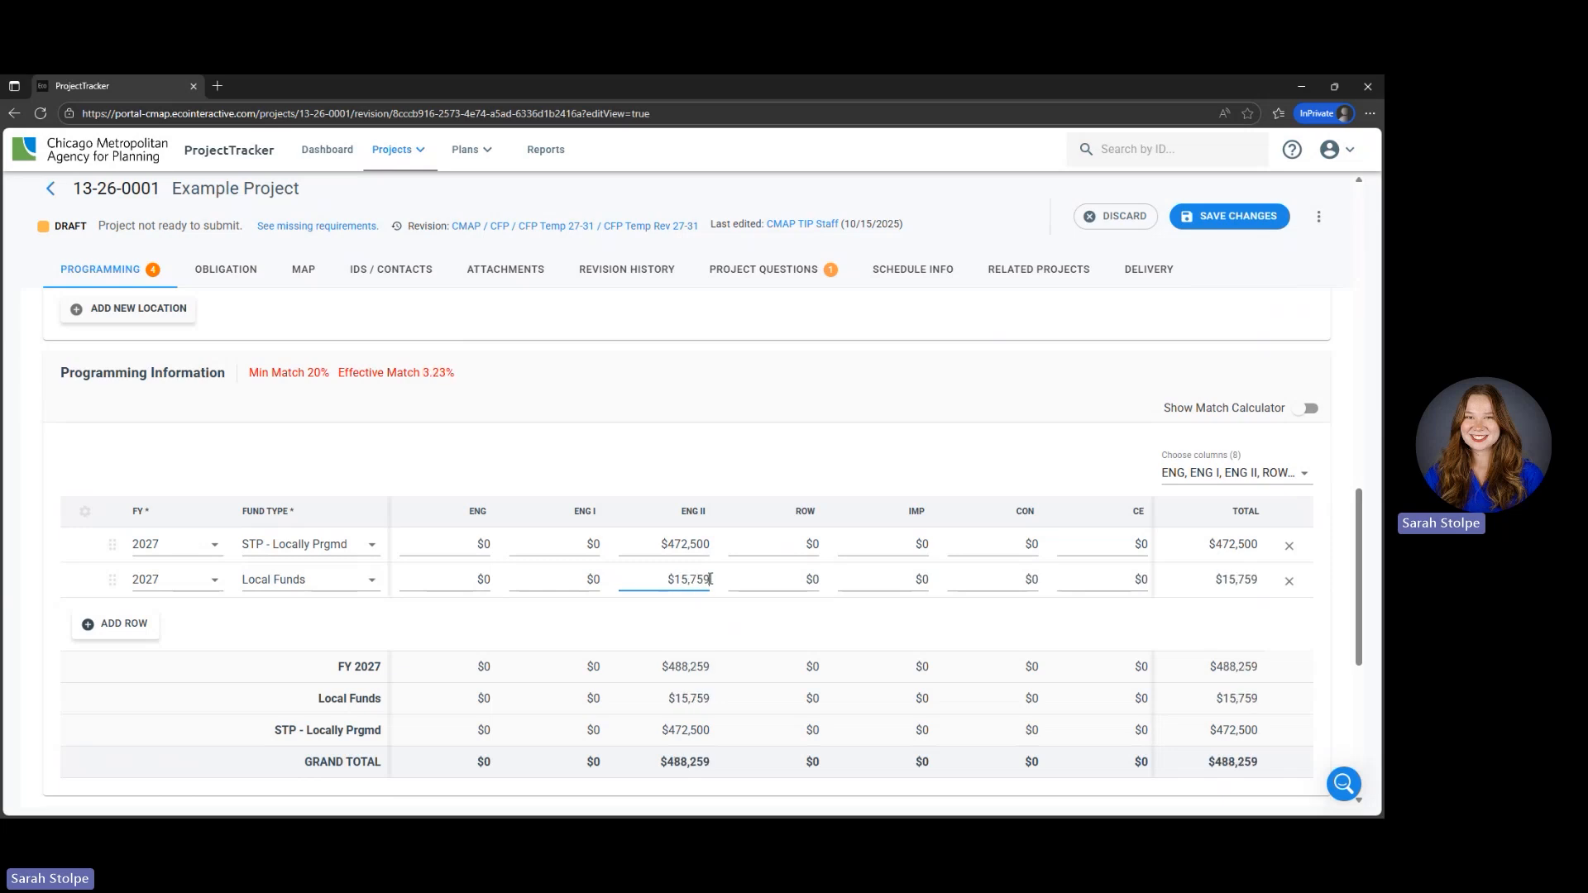
key("BackSpace")
key("BackSpace")
type("00")
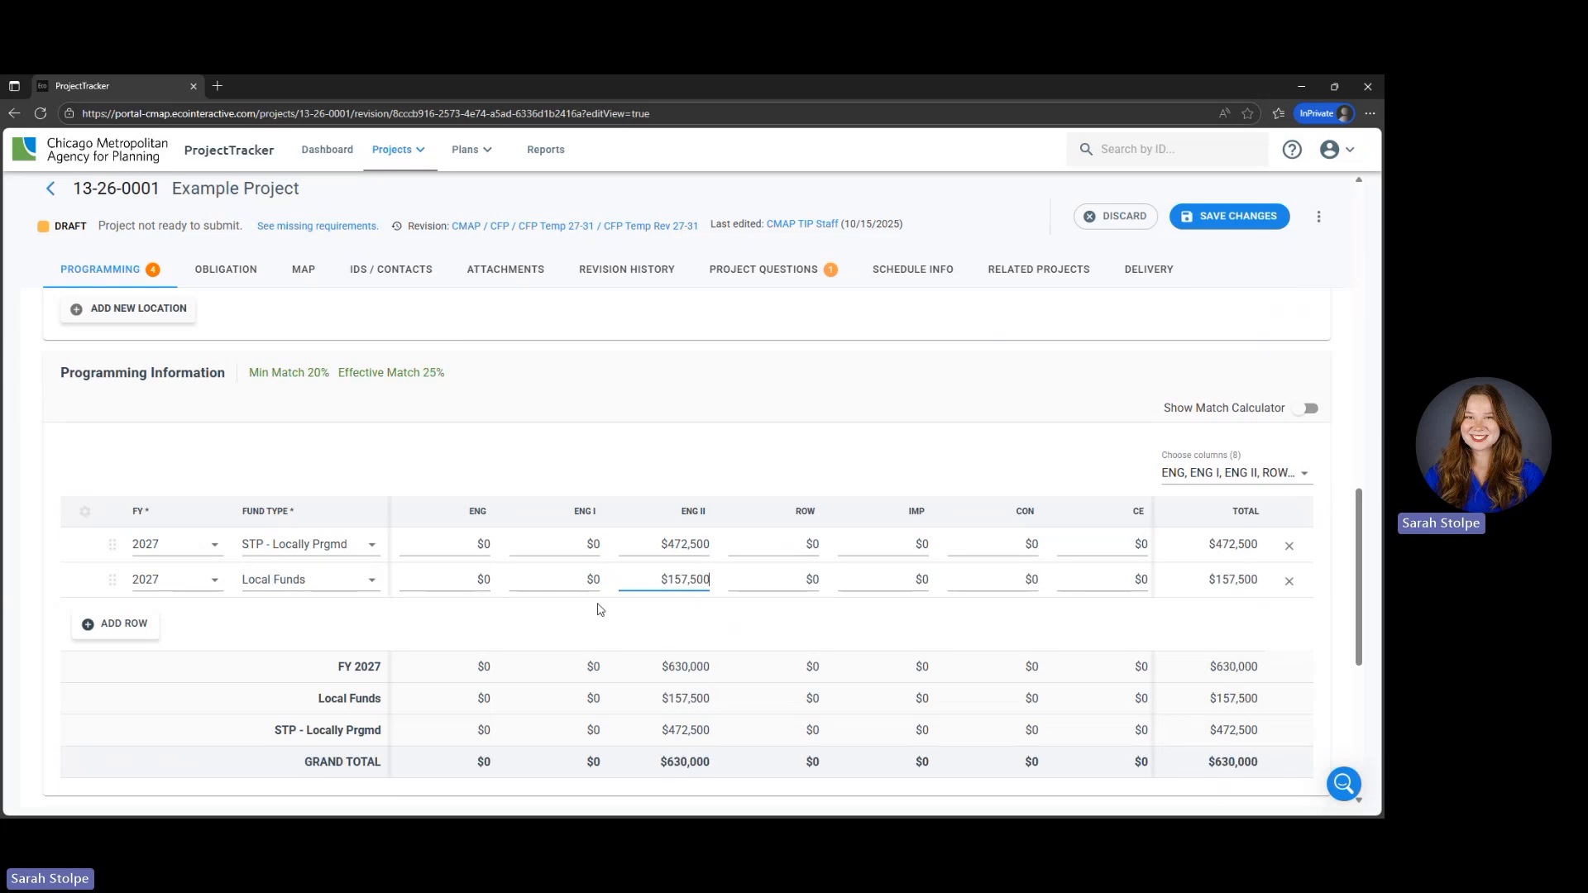
left_click(557, 621)
mouse_move(83, 584)
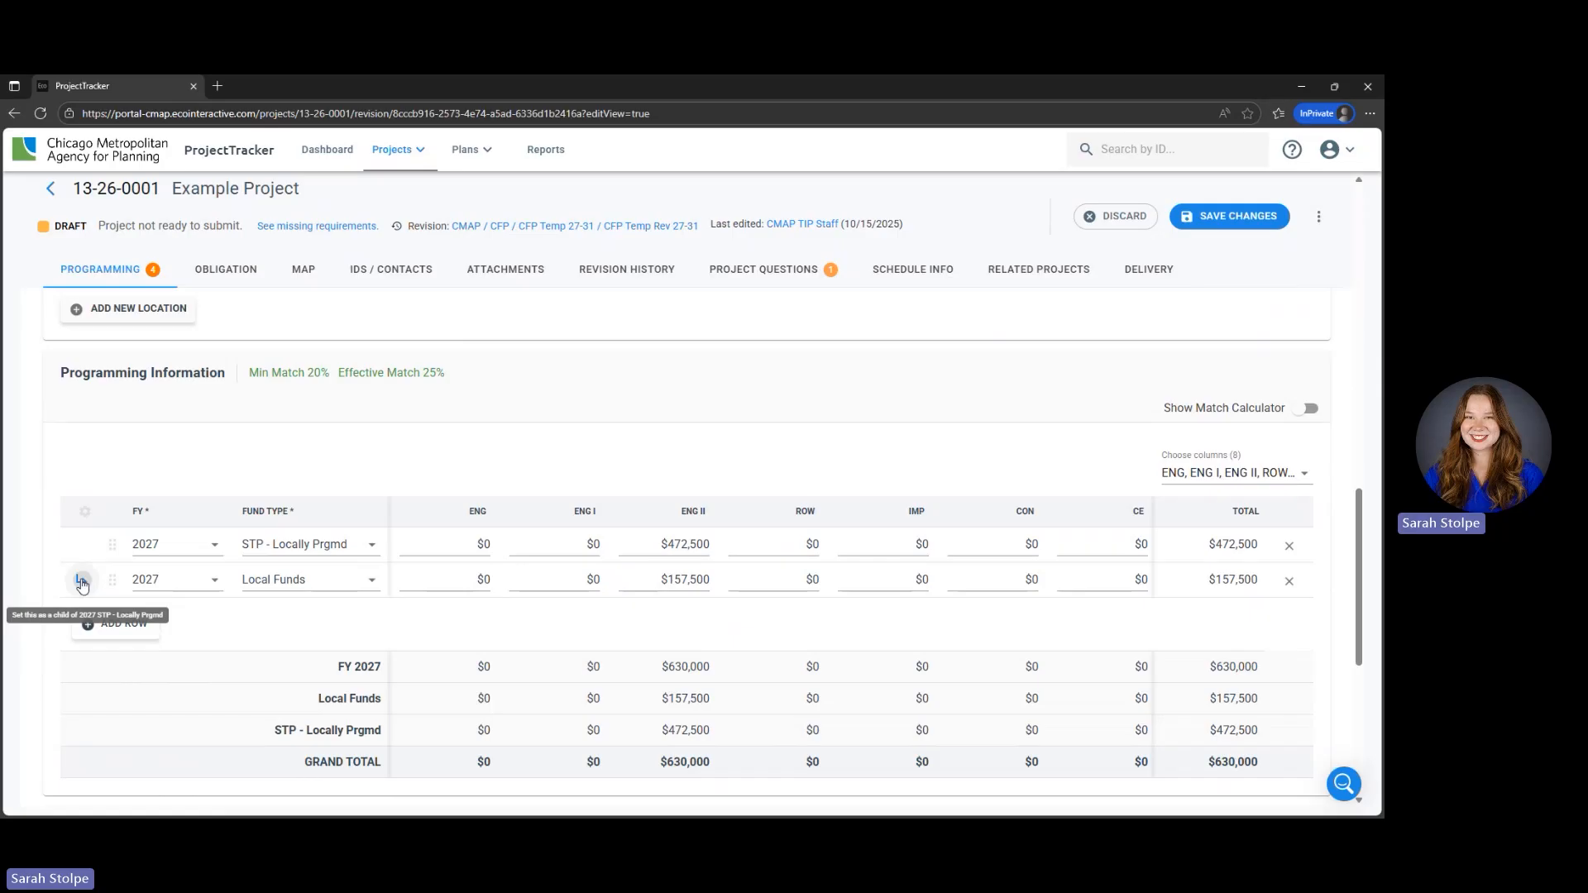
left_click(82, 584)
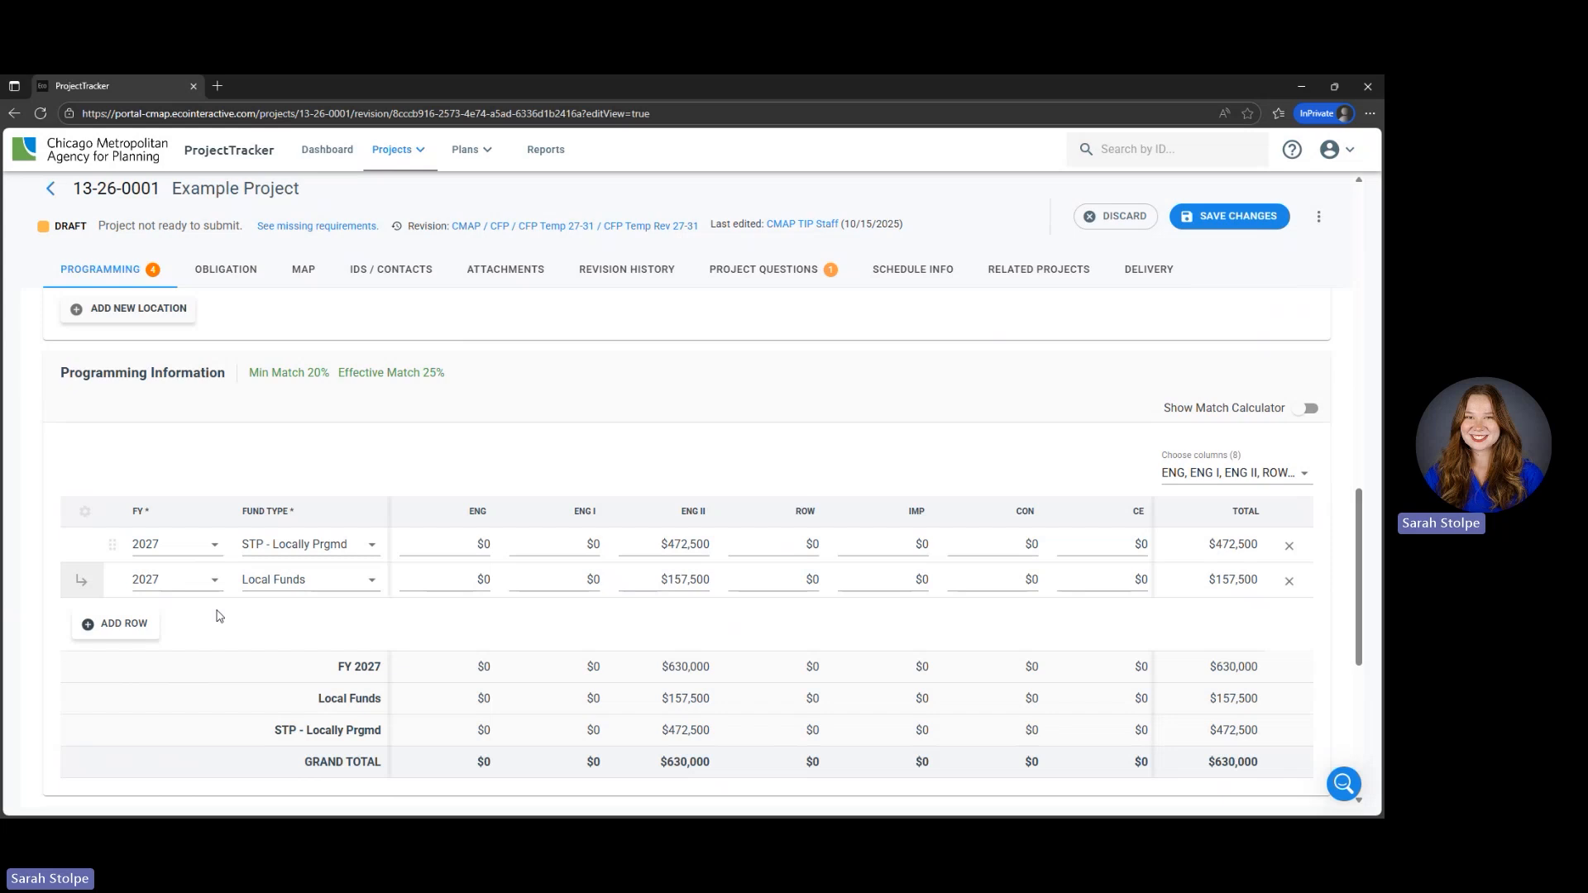
- Add a third funding row with fiscal year 2029 and fund type Requested Federal
left_click(139, 631)
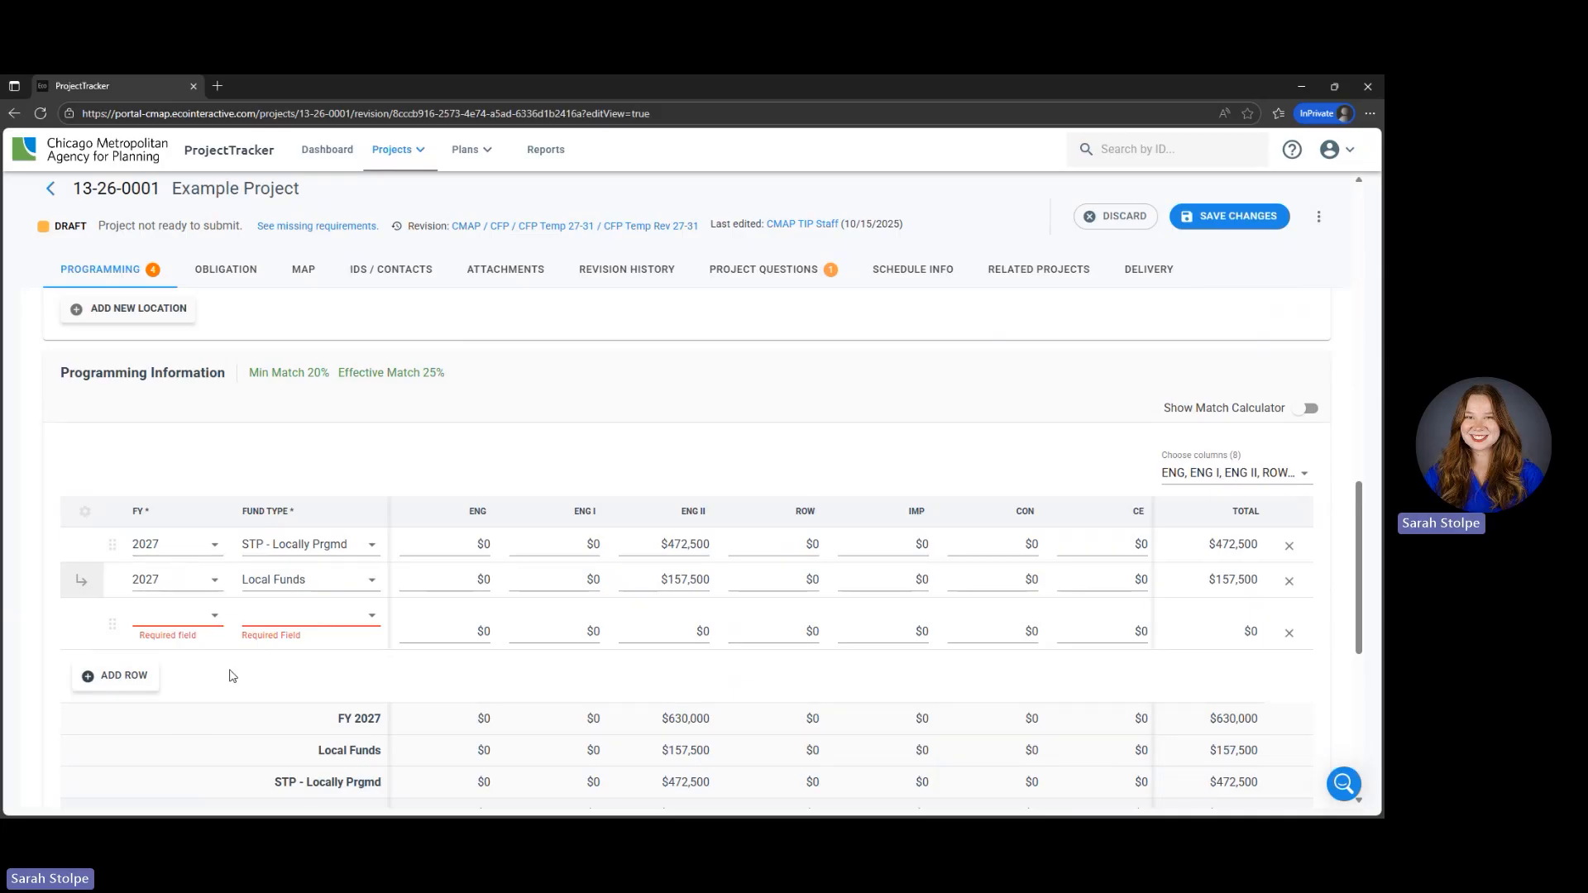
left_click(208, 623)
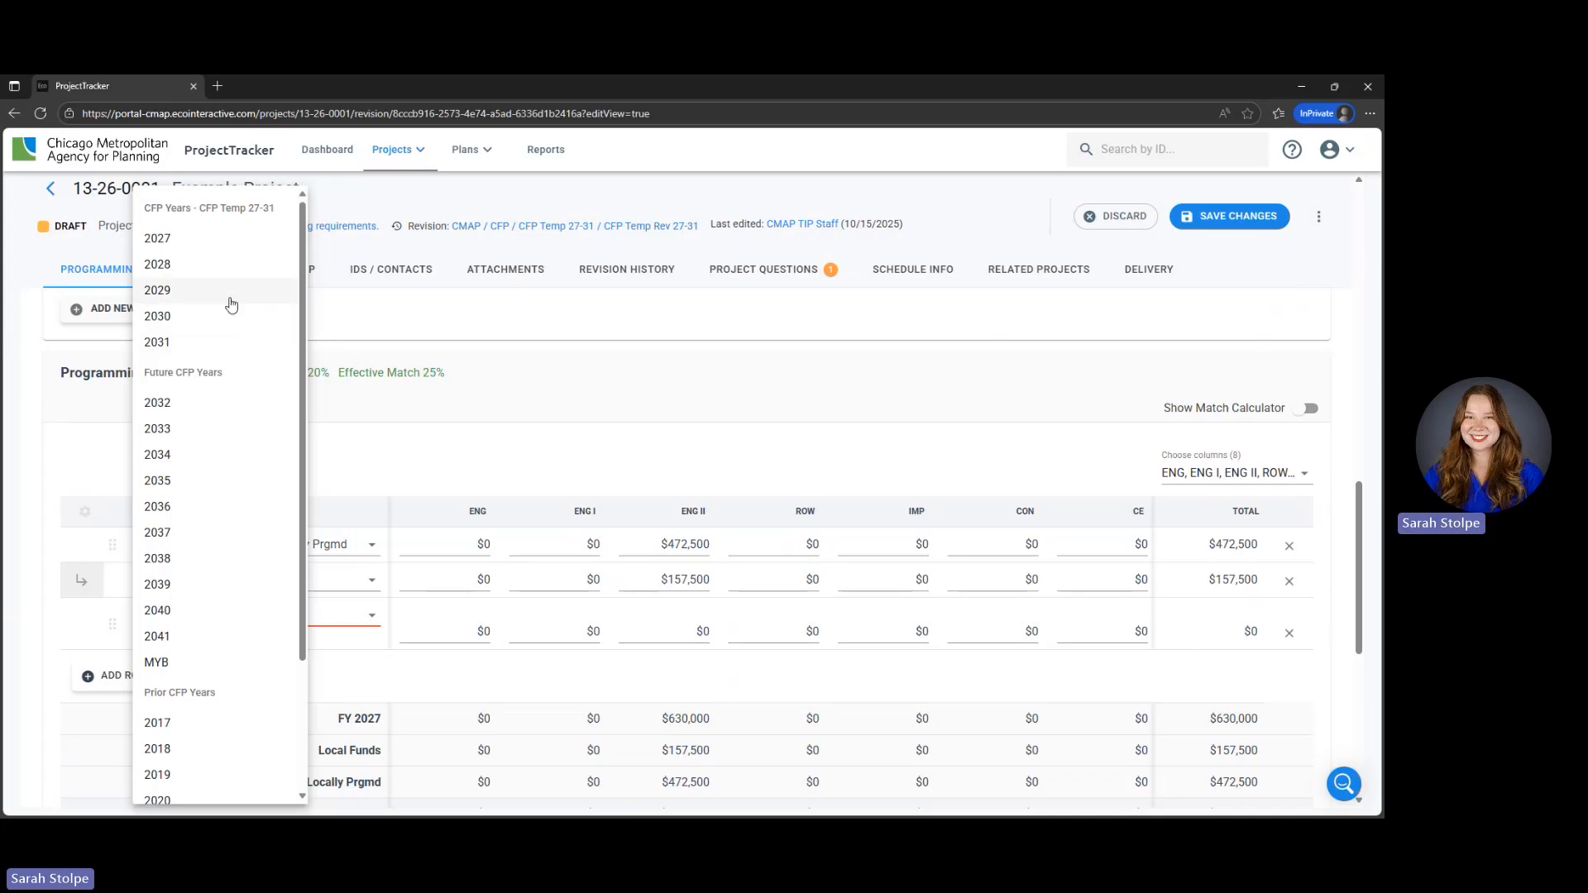
left_click(231, 303)
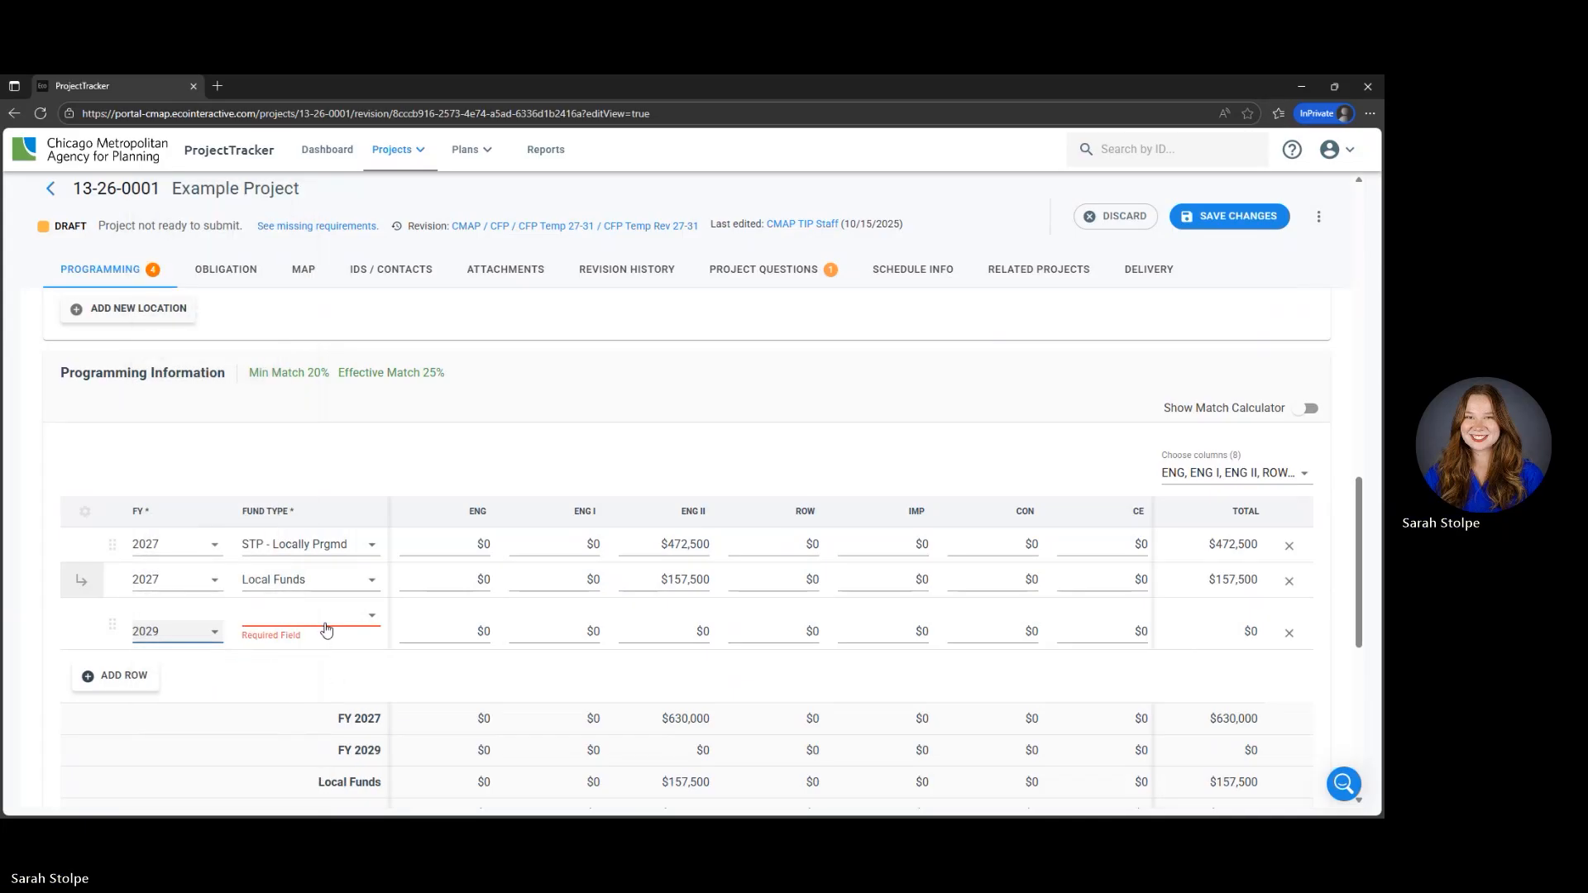
left_click(326, 630)
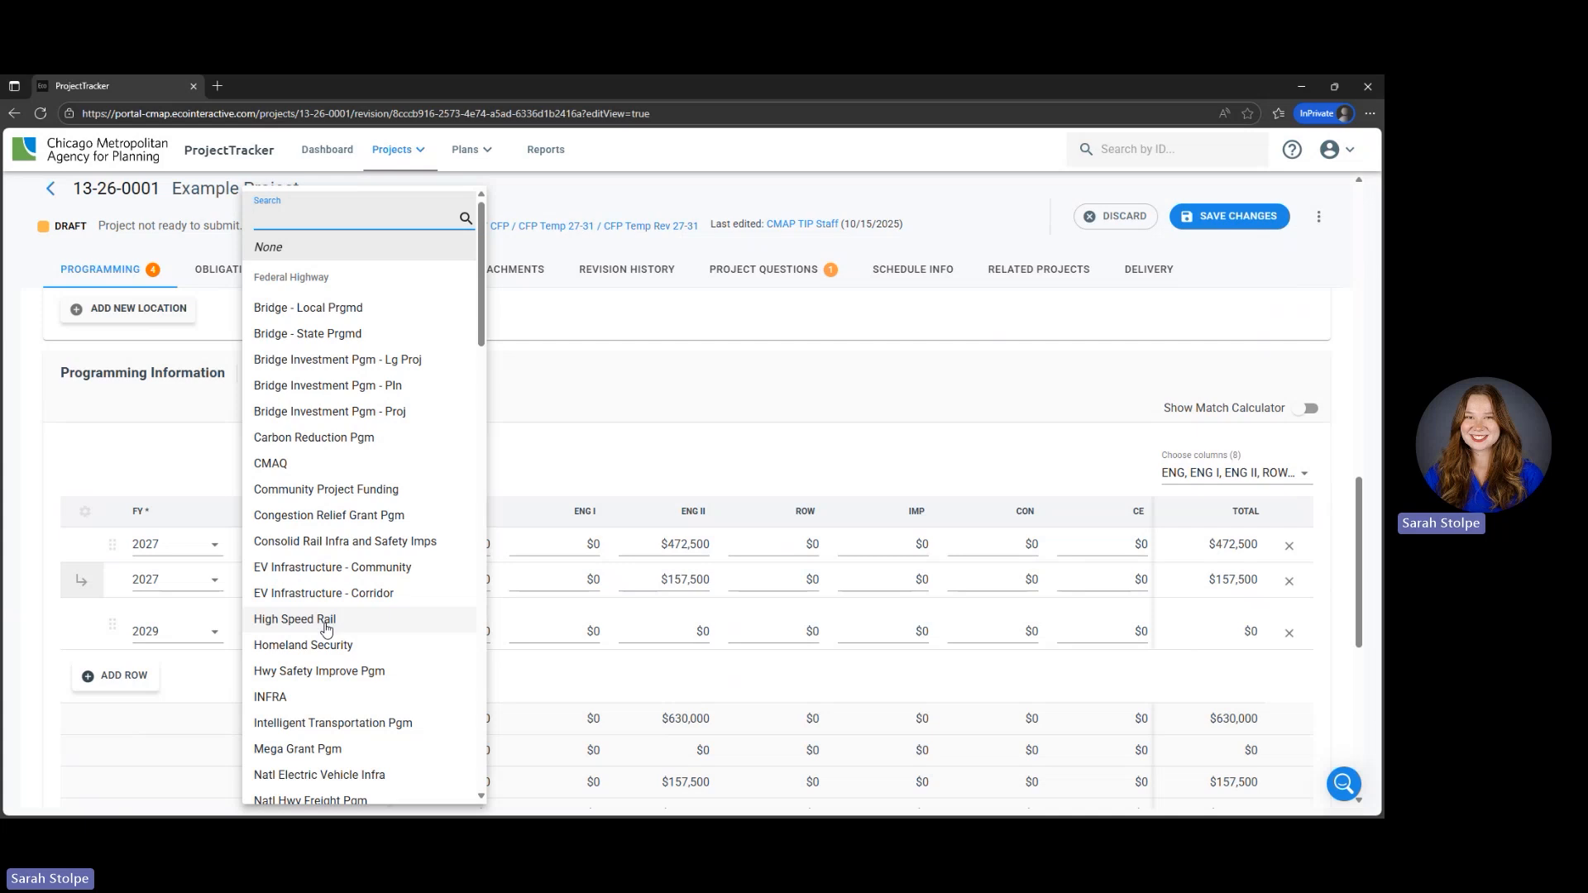
type("quest")
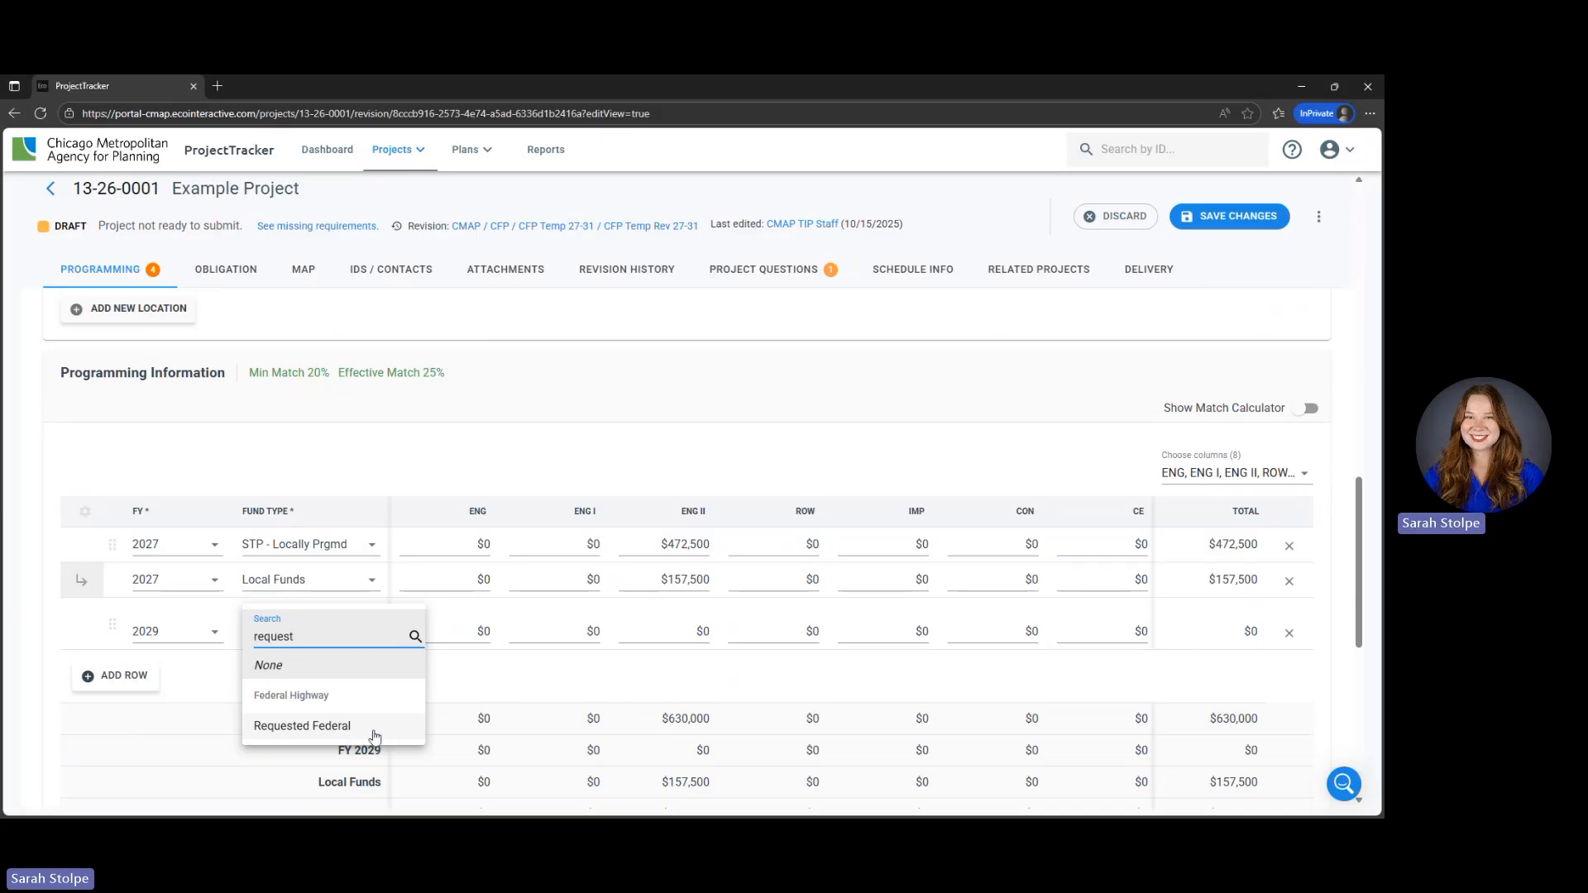
left_click(368, 734)
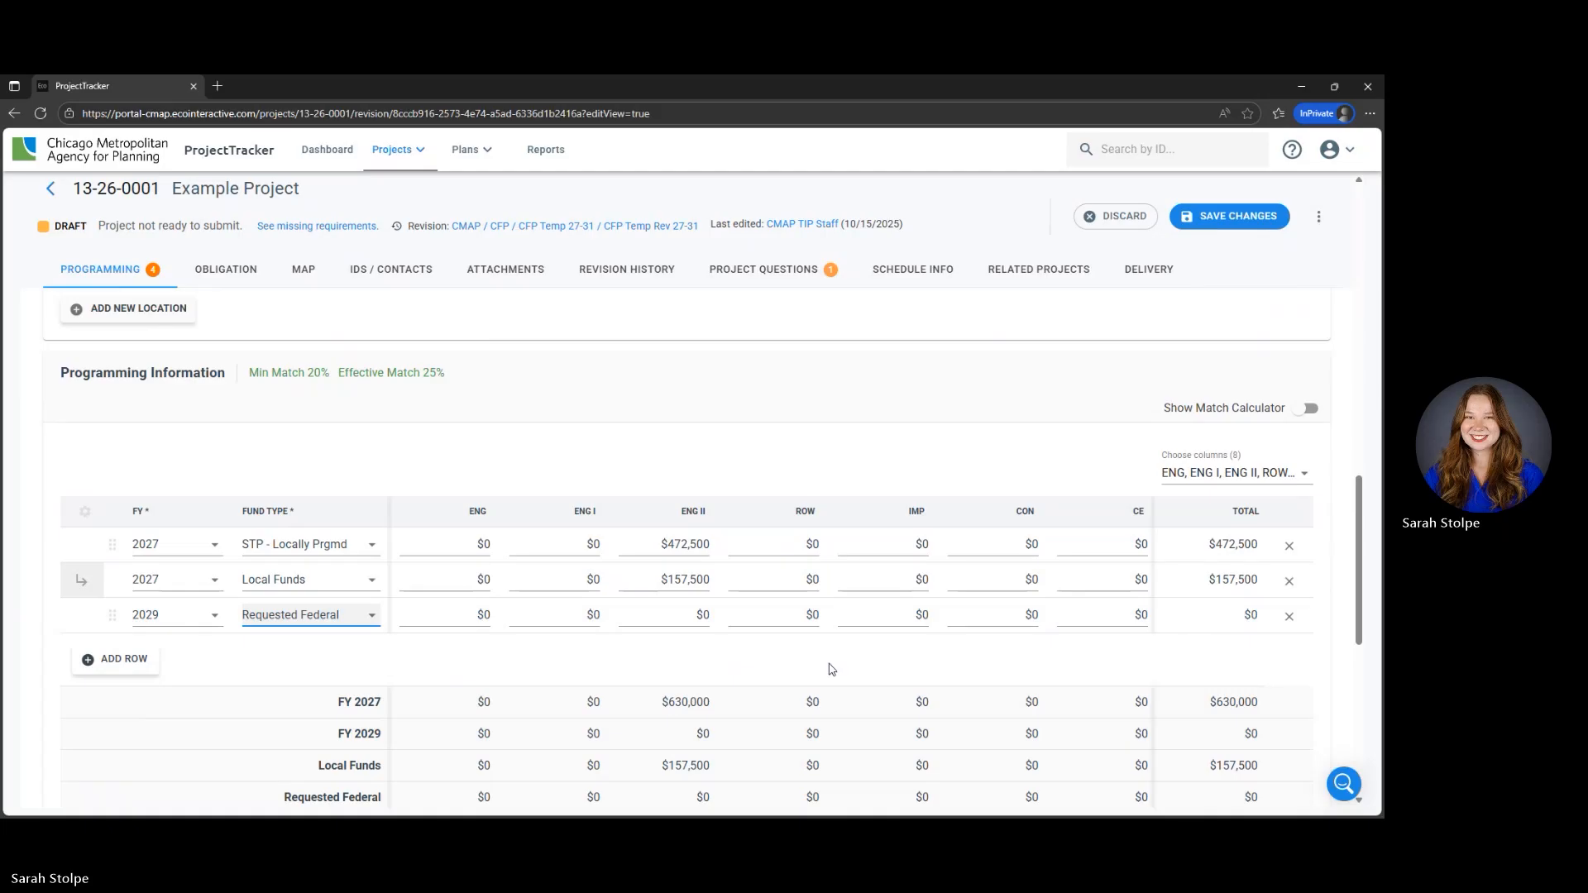
- Show the Match Calculator and set its total amount to $1,000,000
left_click(1308, 410)
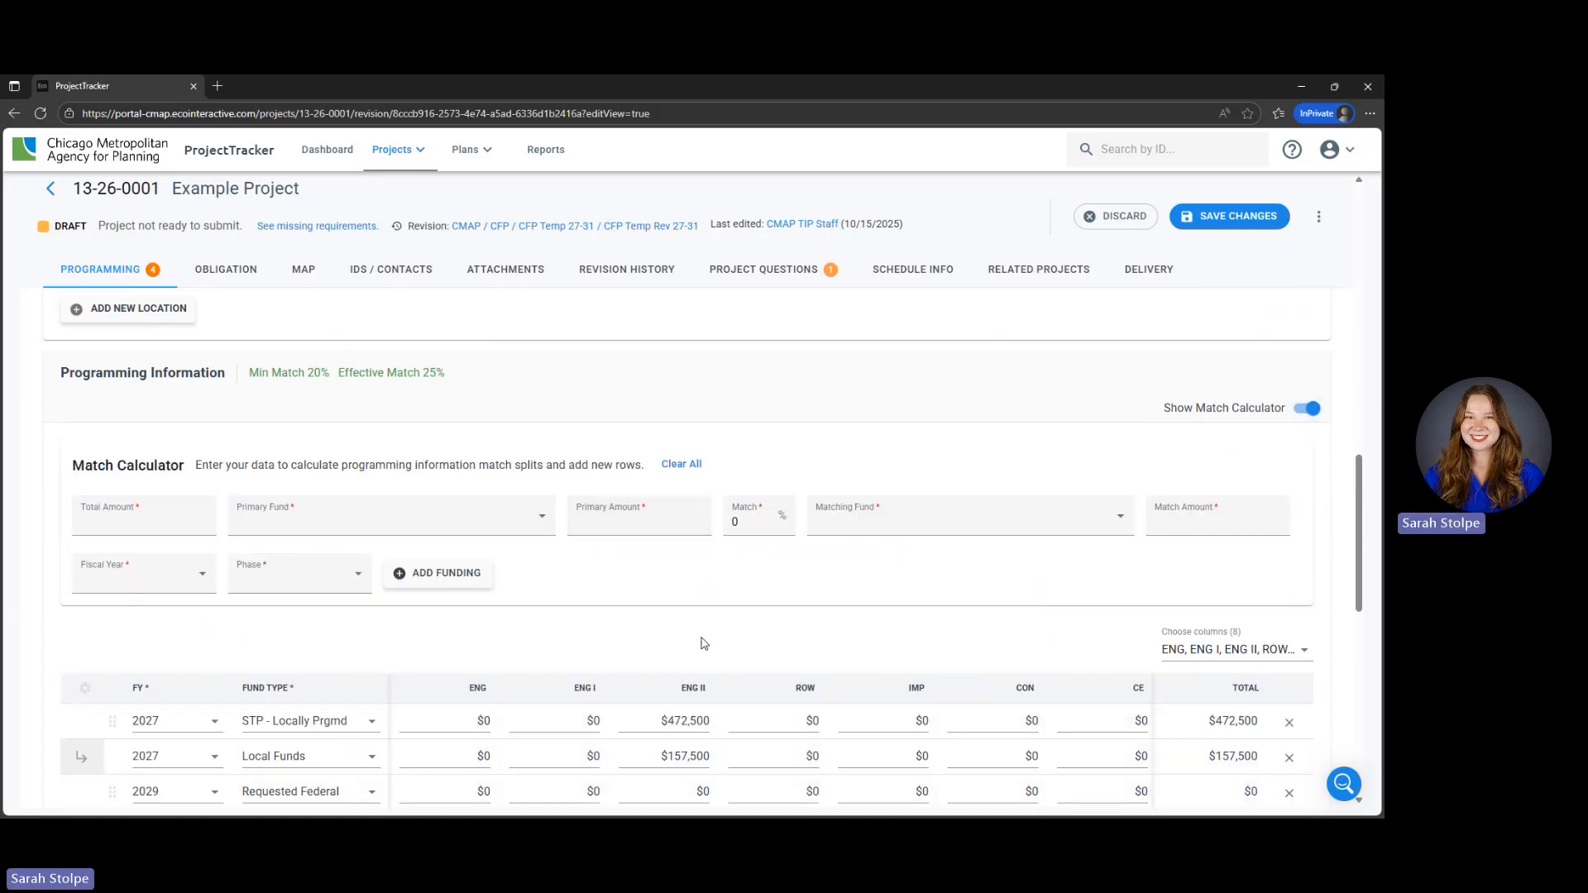
scroll(827, 545, "down", 1)
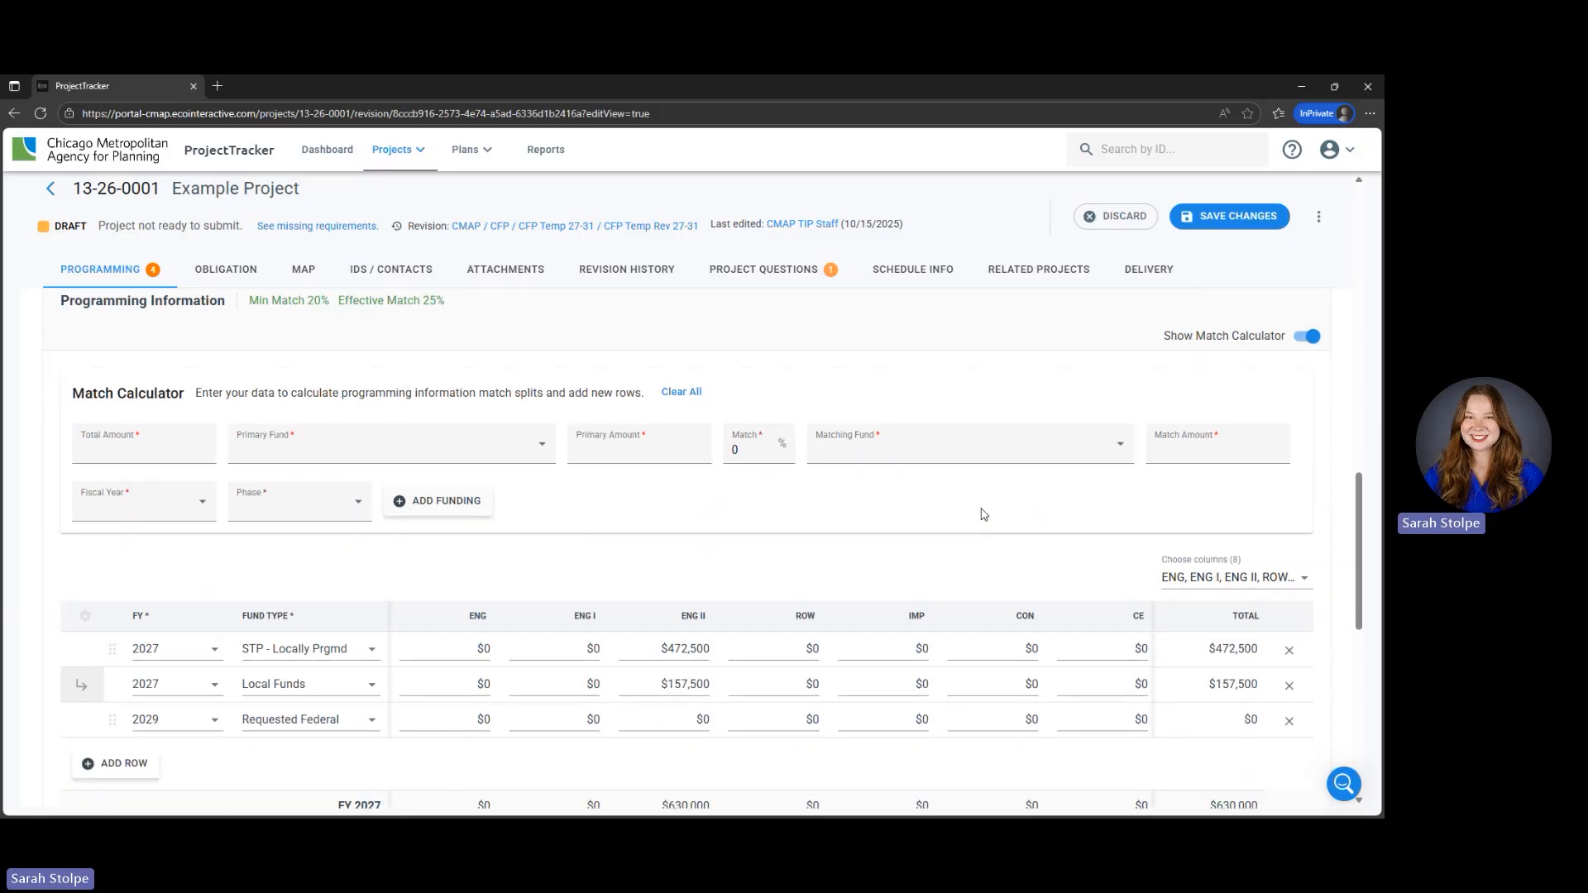
left_click(123, 457)
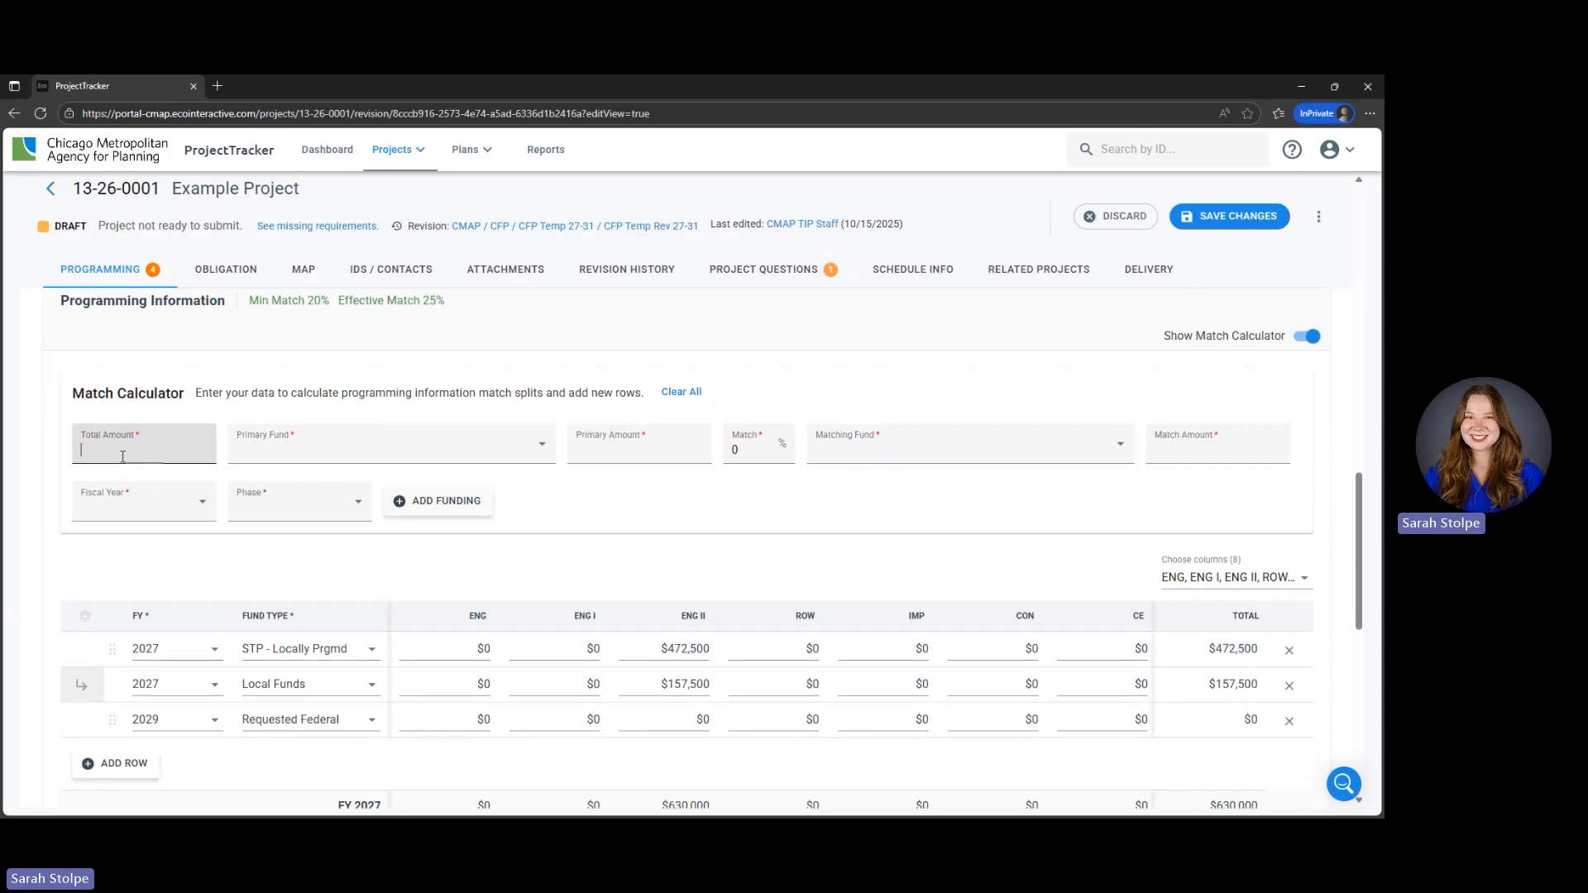
type("1,000,000")
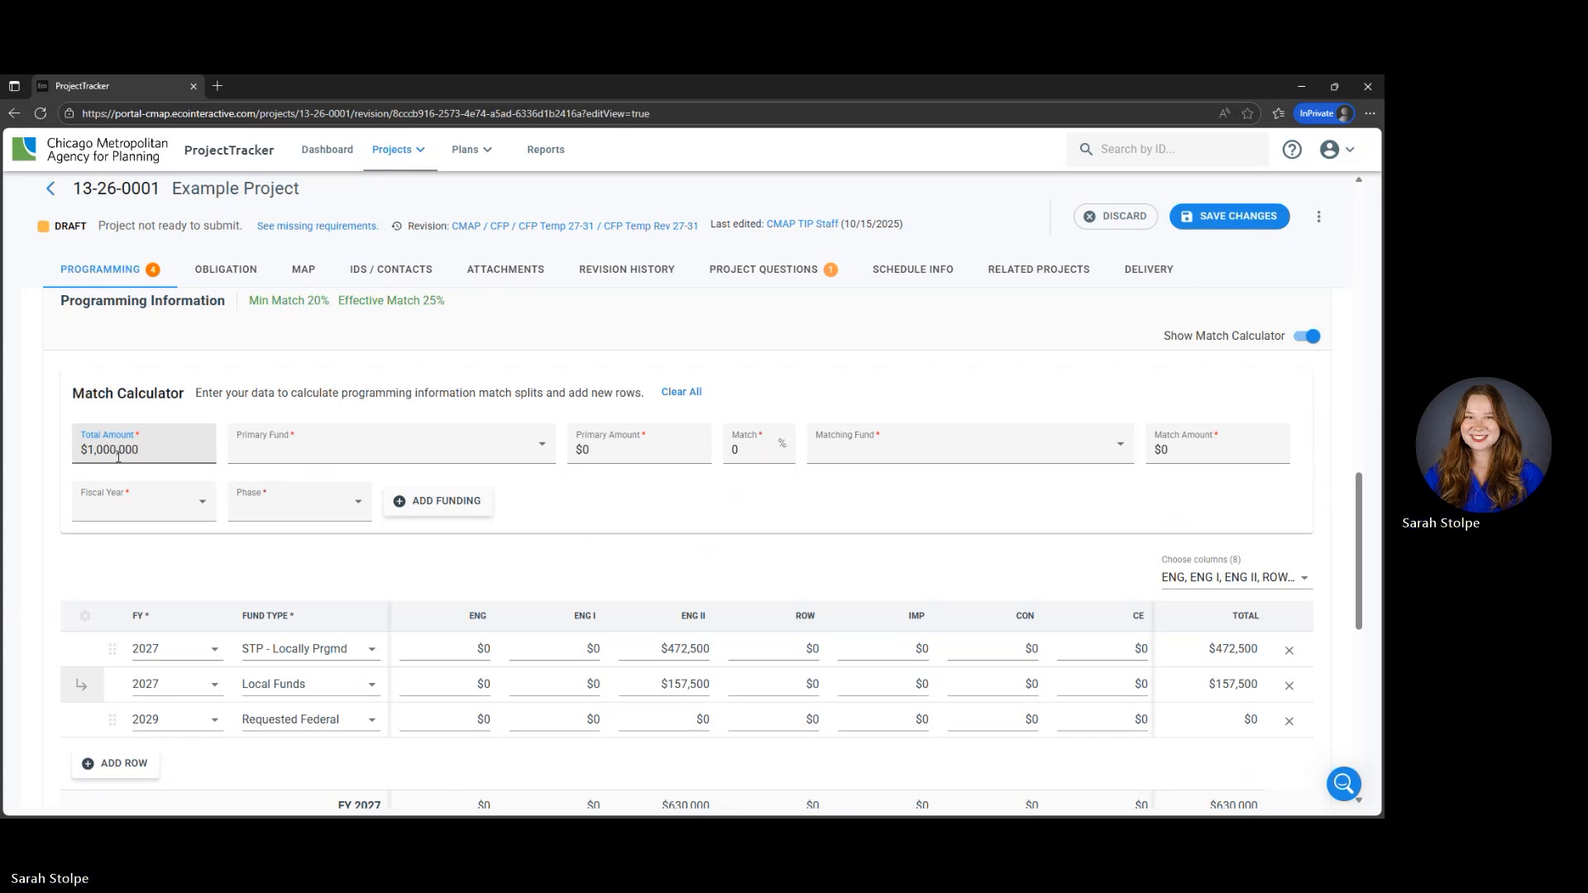
- Set the Match Calculator's primary fund to Requested Federal and its matching fund to Local Funds
left_click(355, 451)
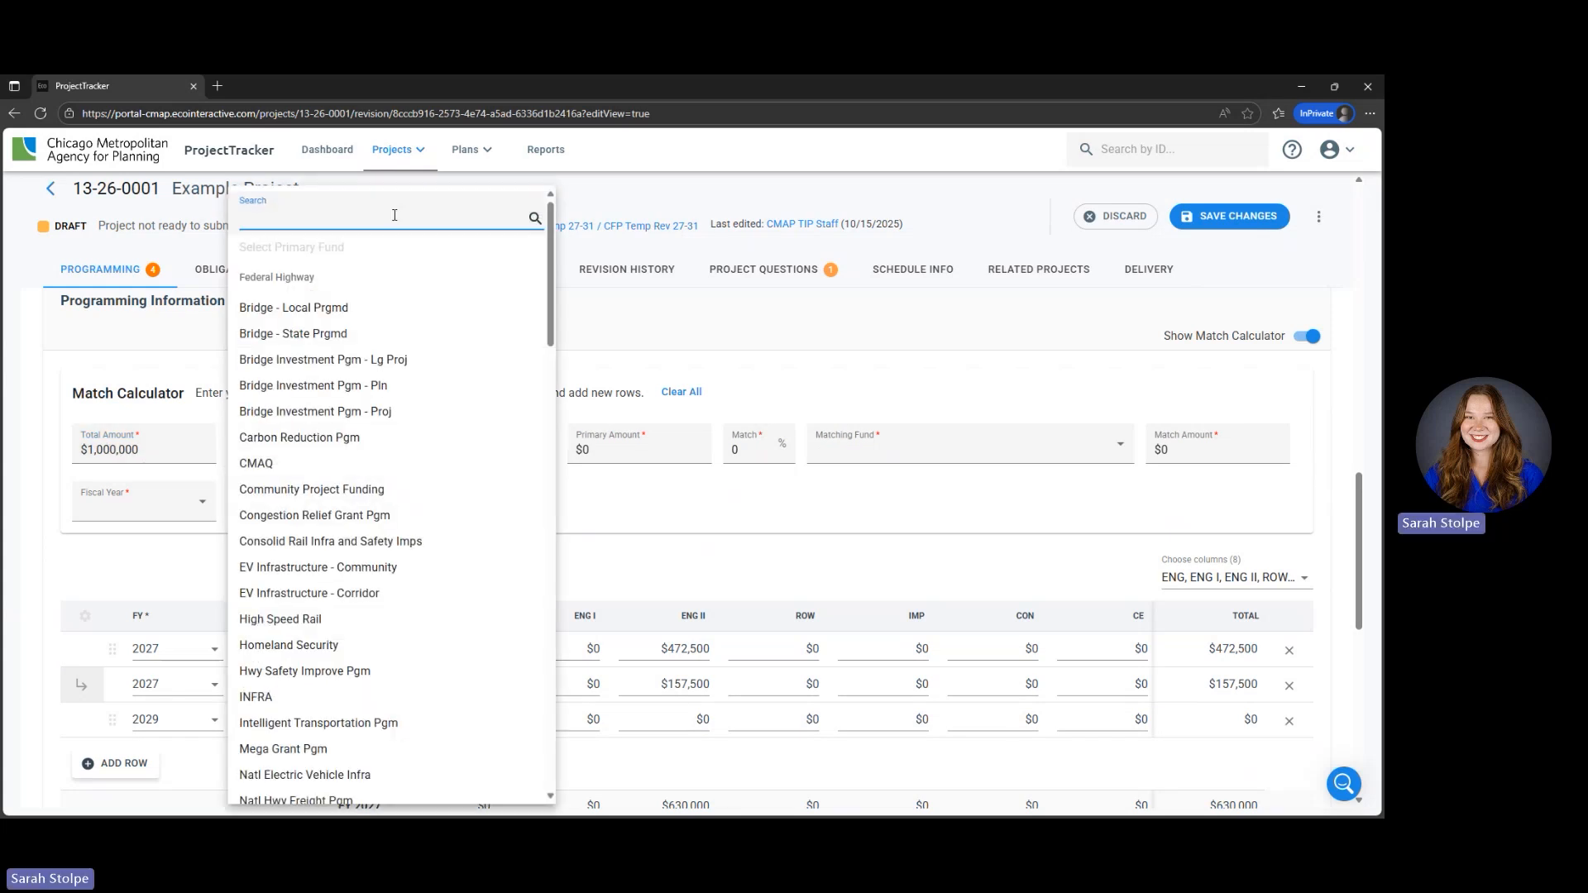
type("req")
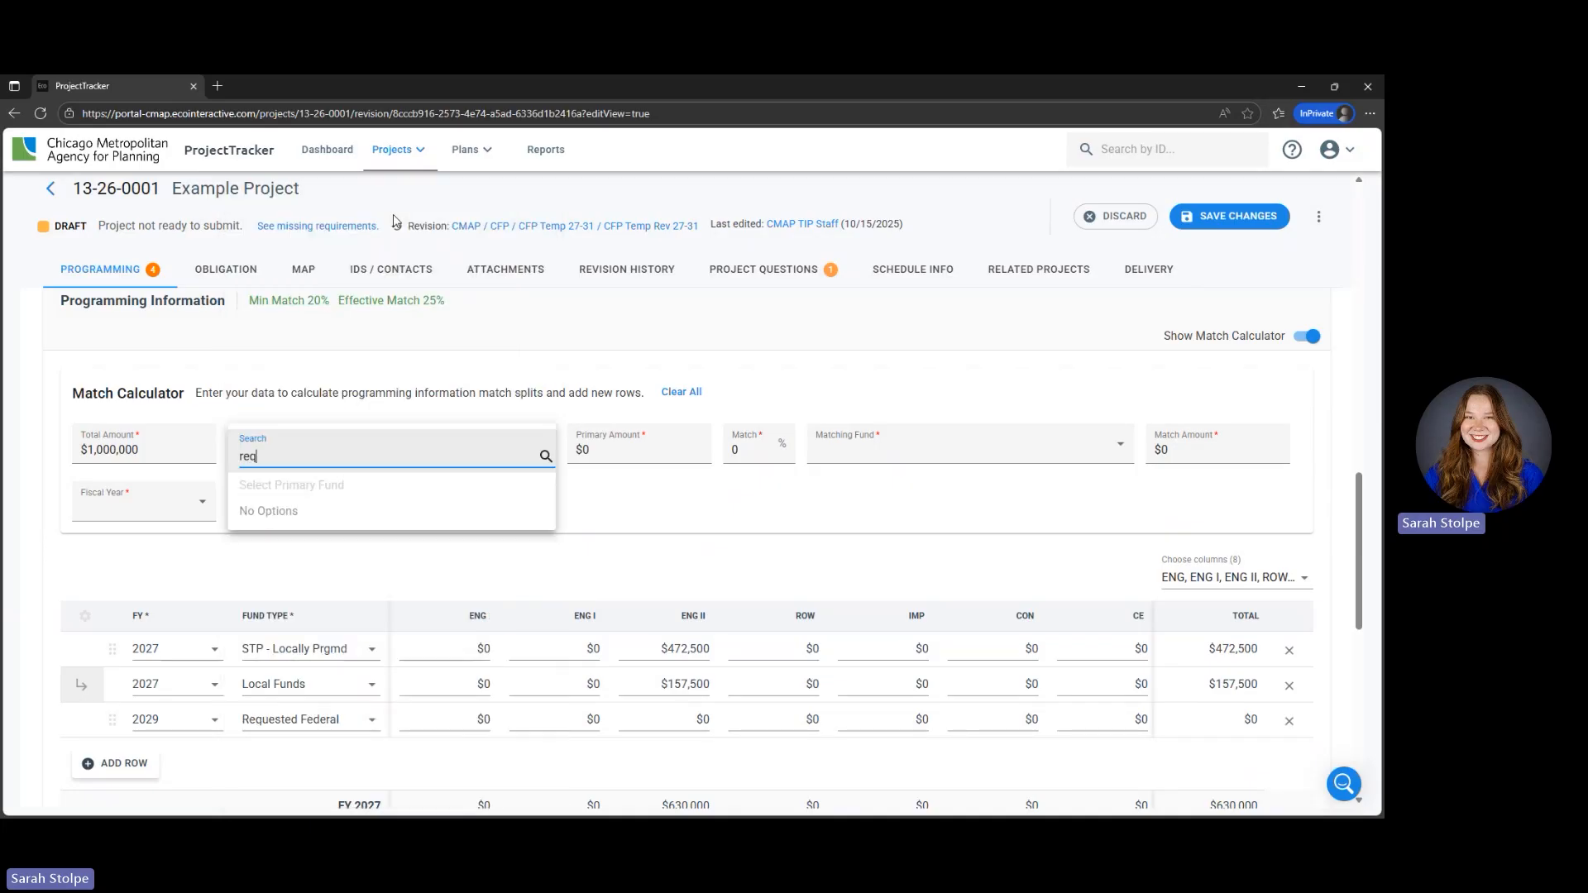
type("u")
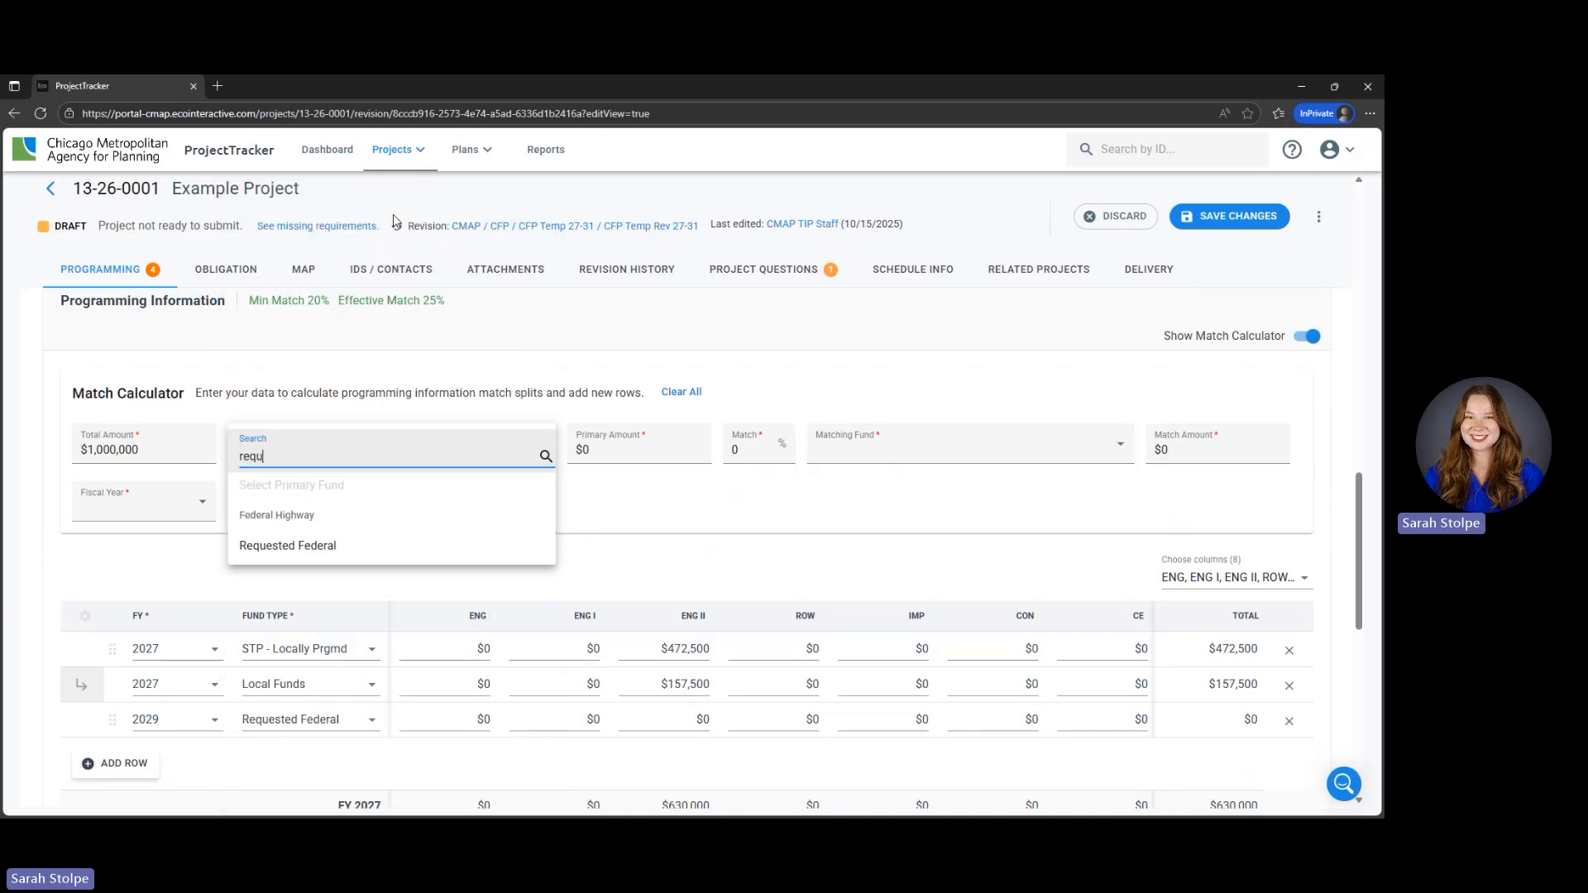
left_click(351, 550)
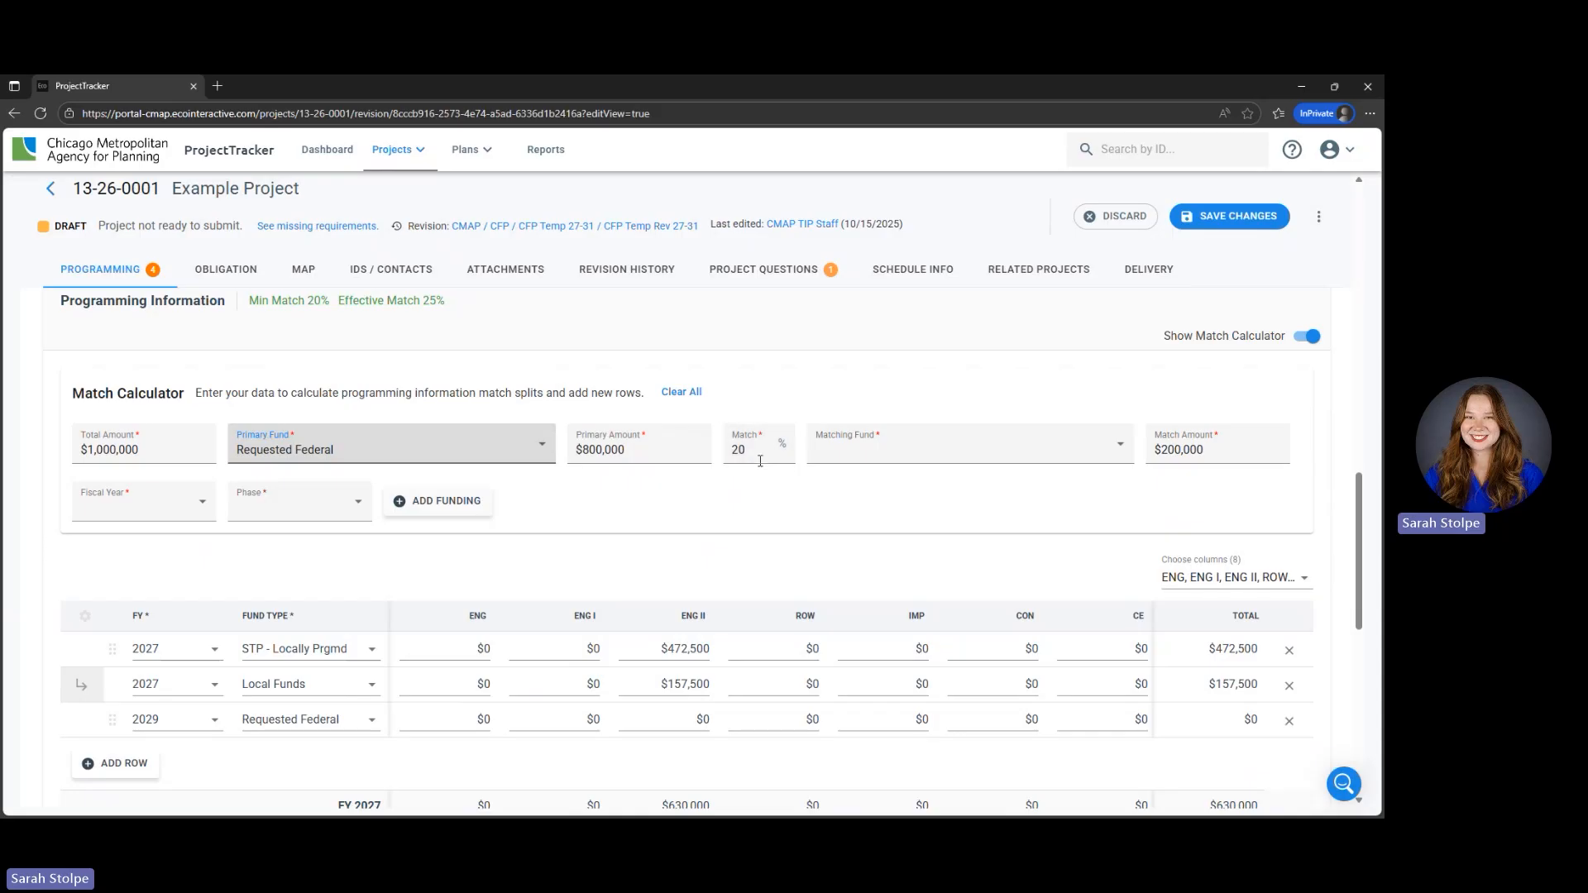
left_click(852, 462)
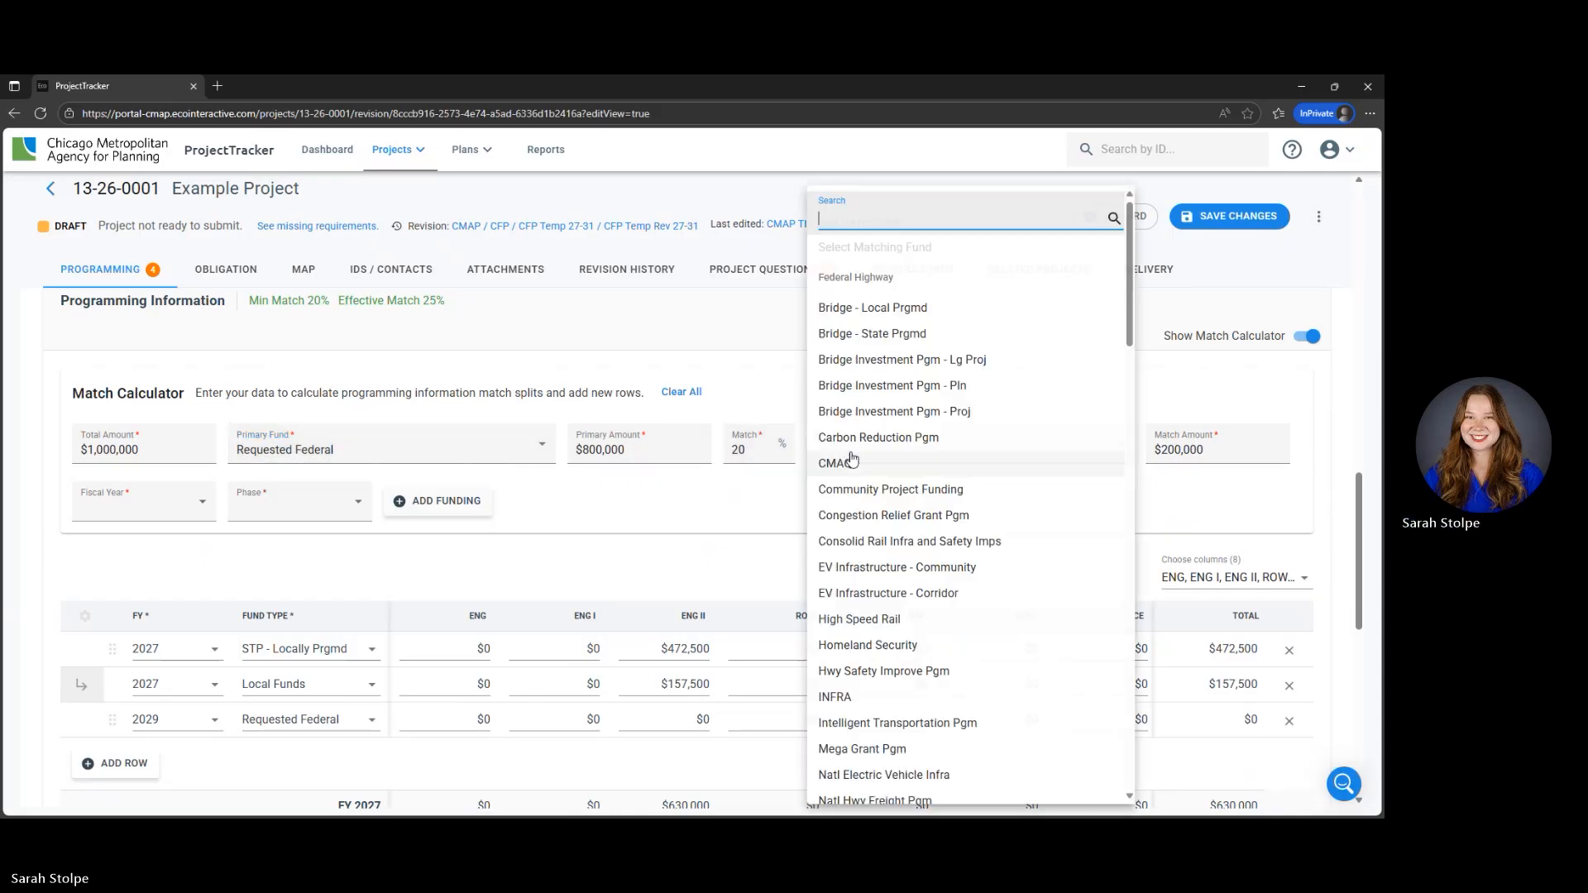
type("local")
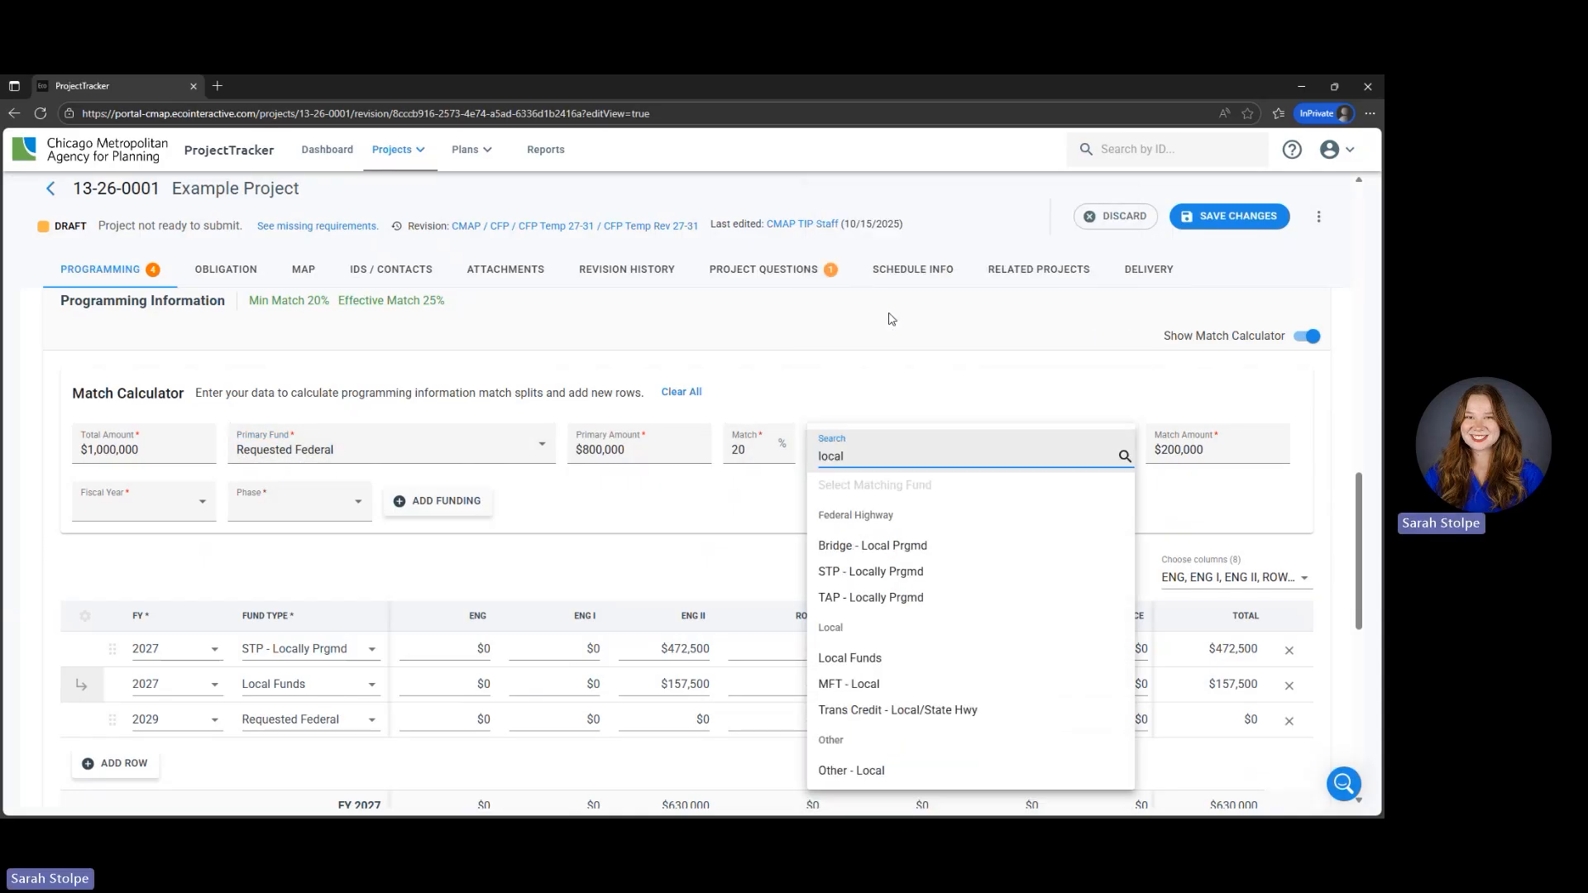
left_click(907, 662)
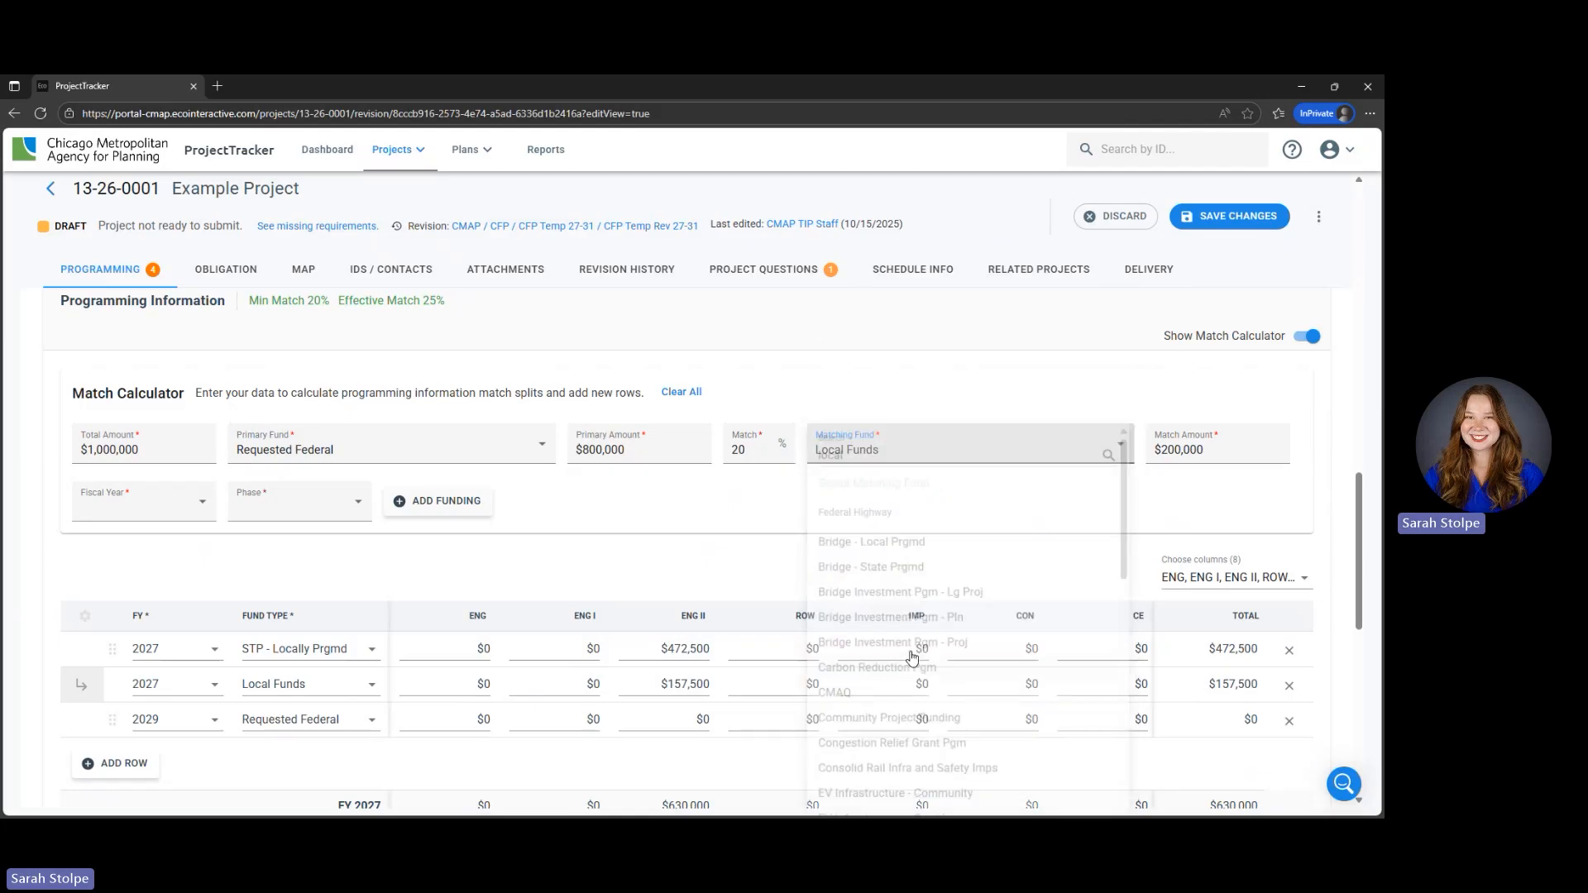
- Set the calculator's fiscal year to 2029 and phase to CON, and add the calculated funding to the table
left_click(153, 506)
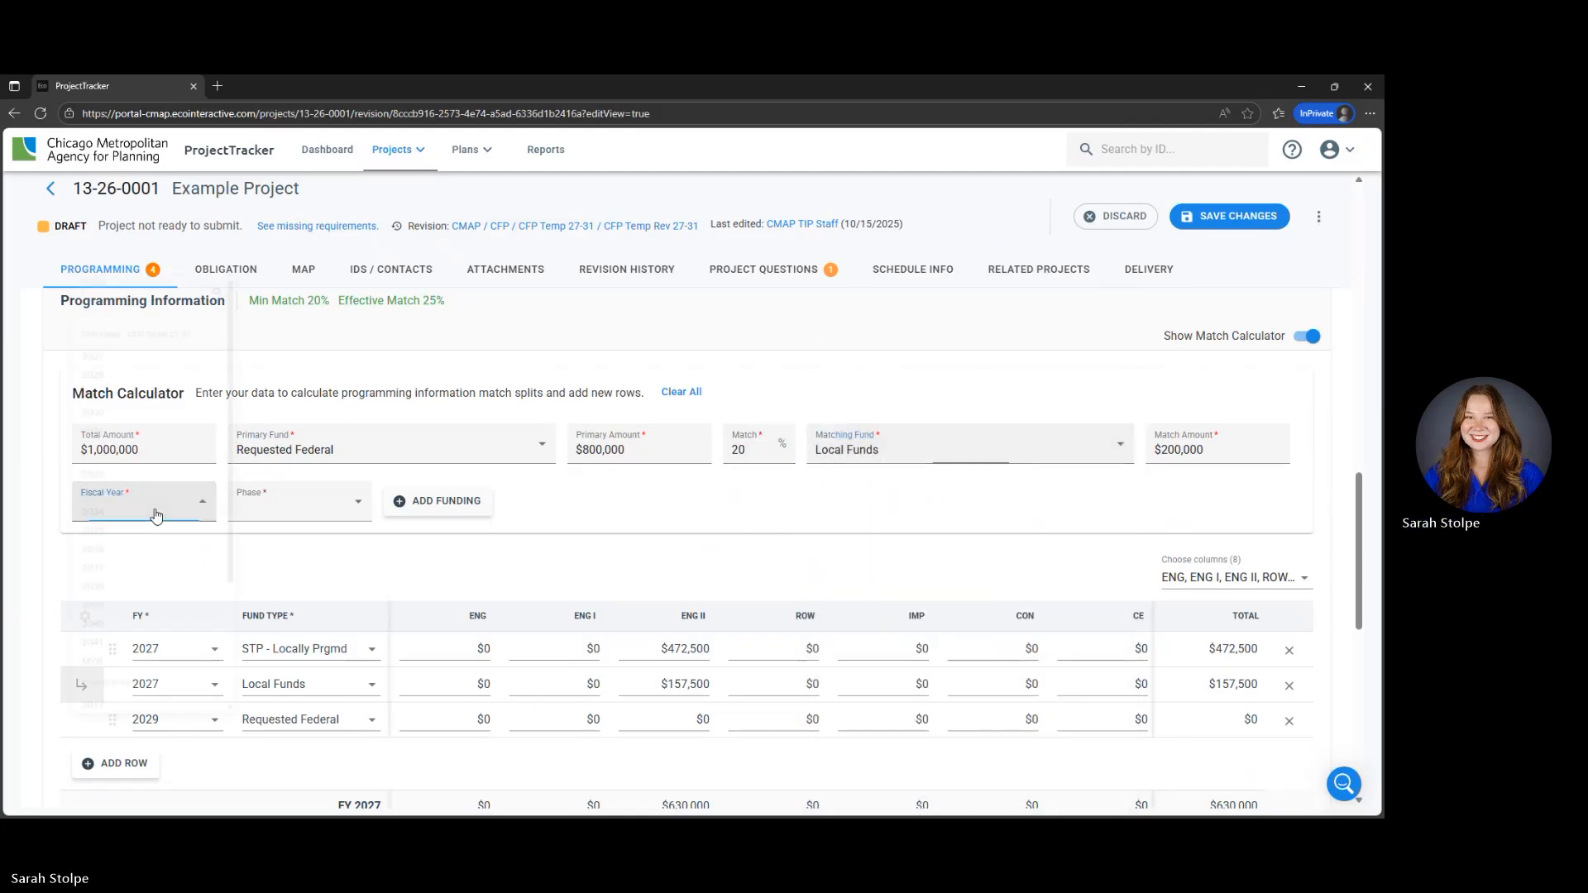
left_click(133, 359)
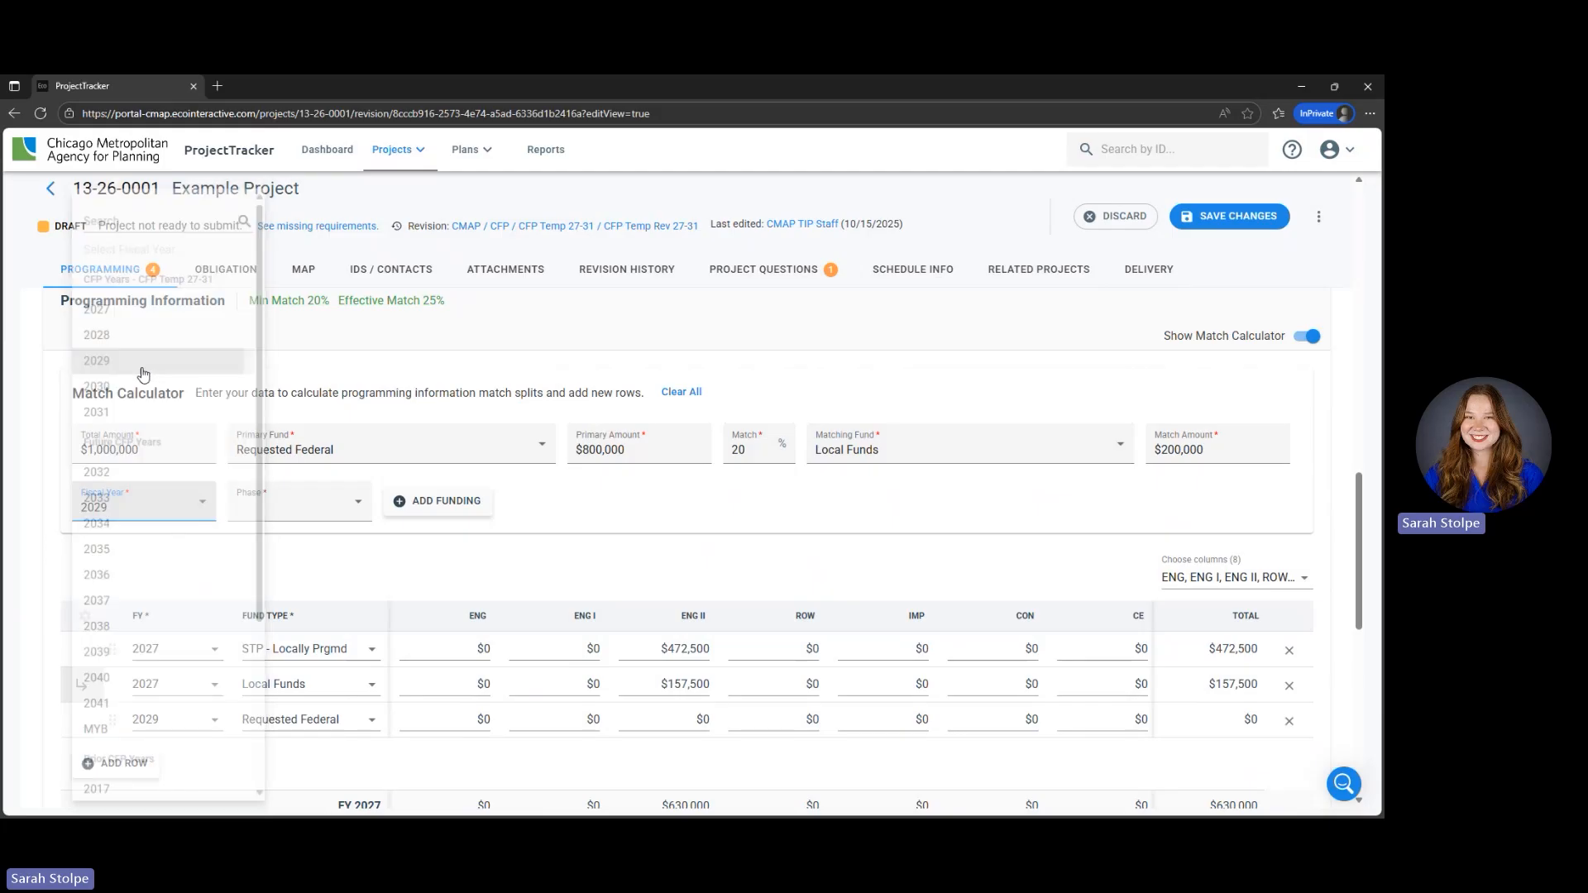
left_click(311, 510)
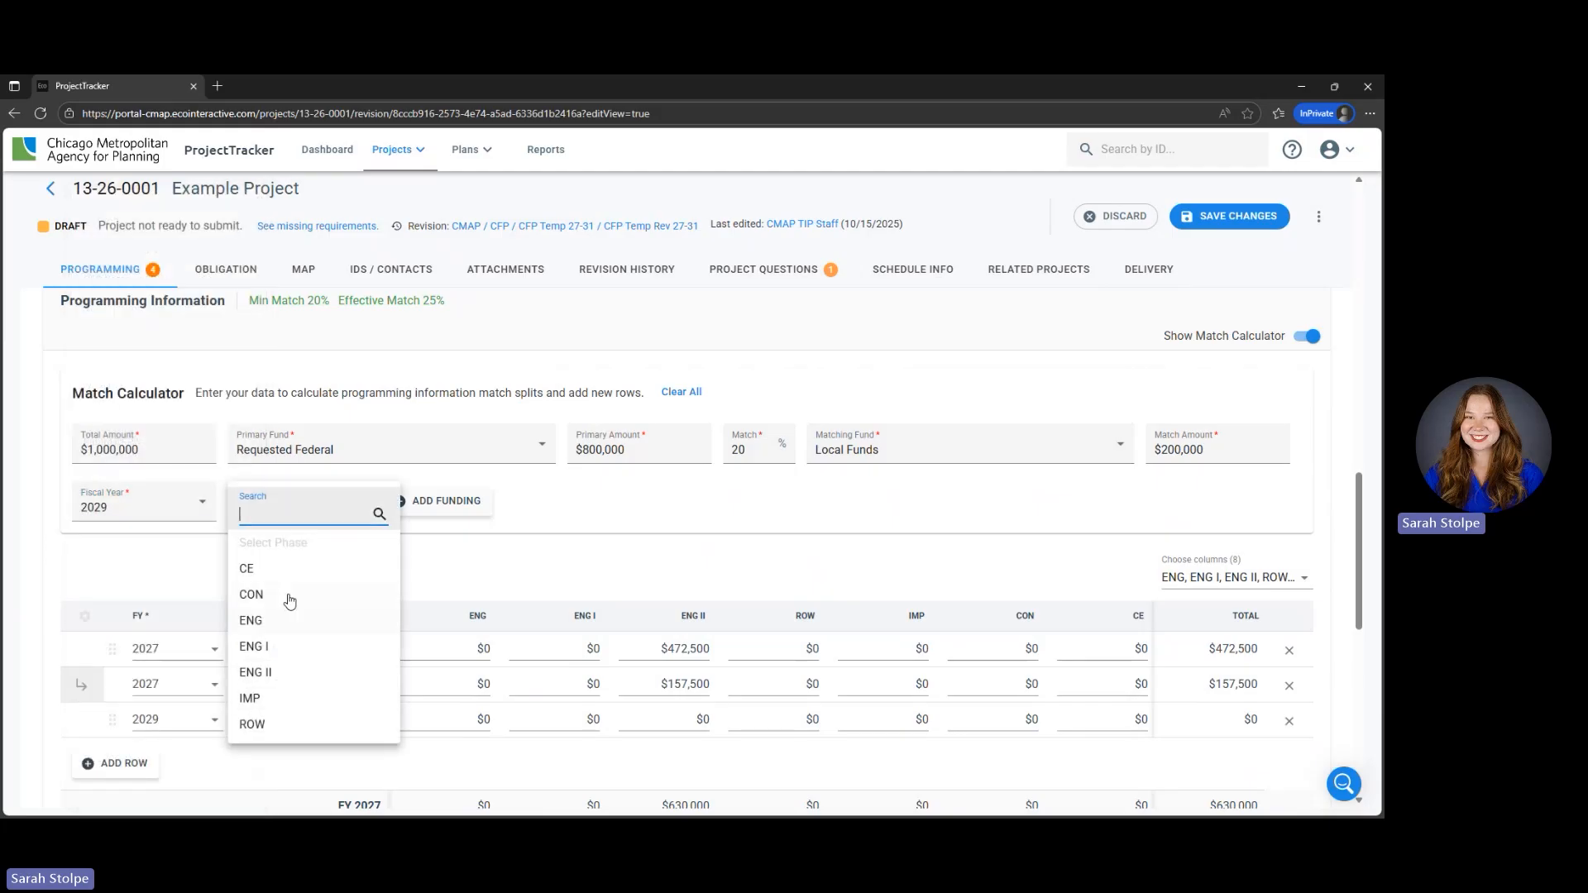
left_click(288, 593)
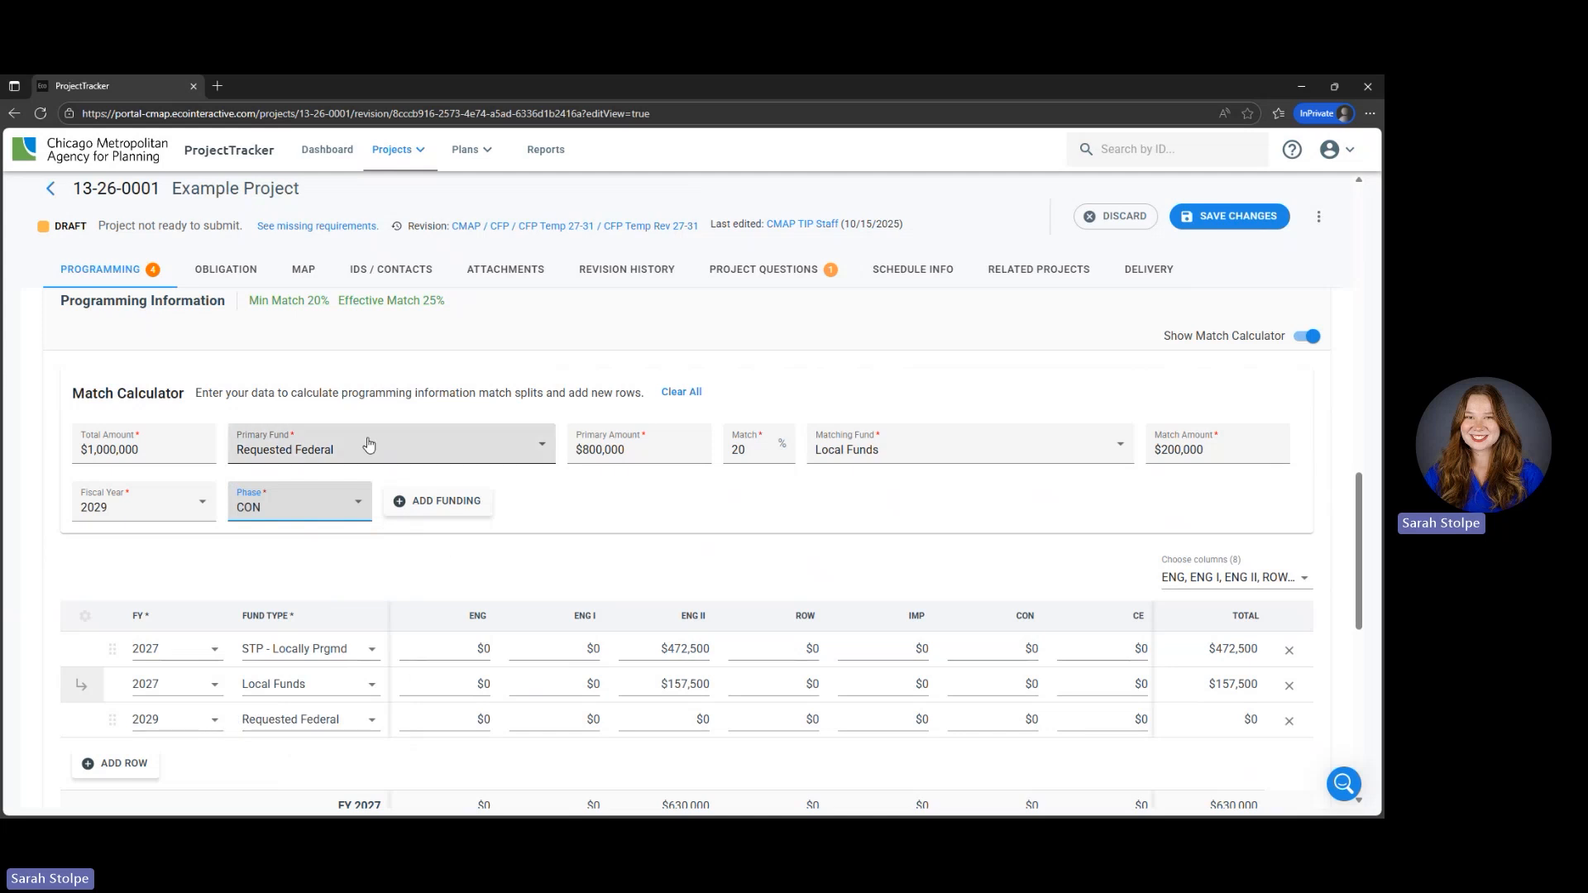
left_click(447, 502)
scroll(112, 564, "down", 2)
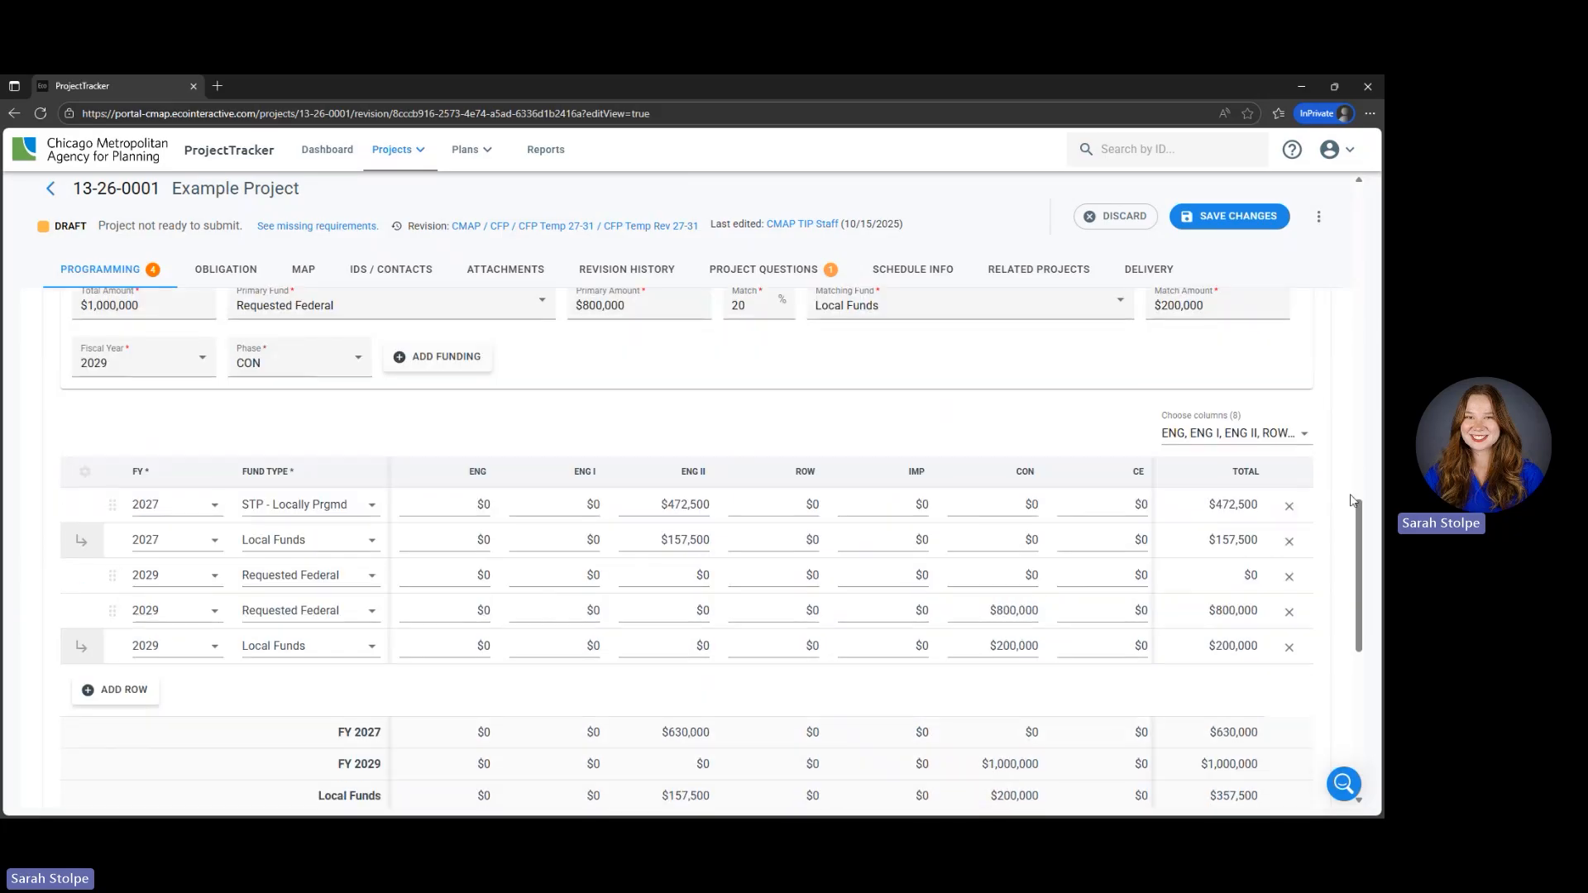
- Delete the empty 2029 Requested Federal row, the one without a matching row, from the funding table
left_click(1290, 577)
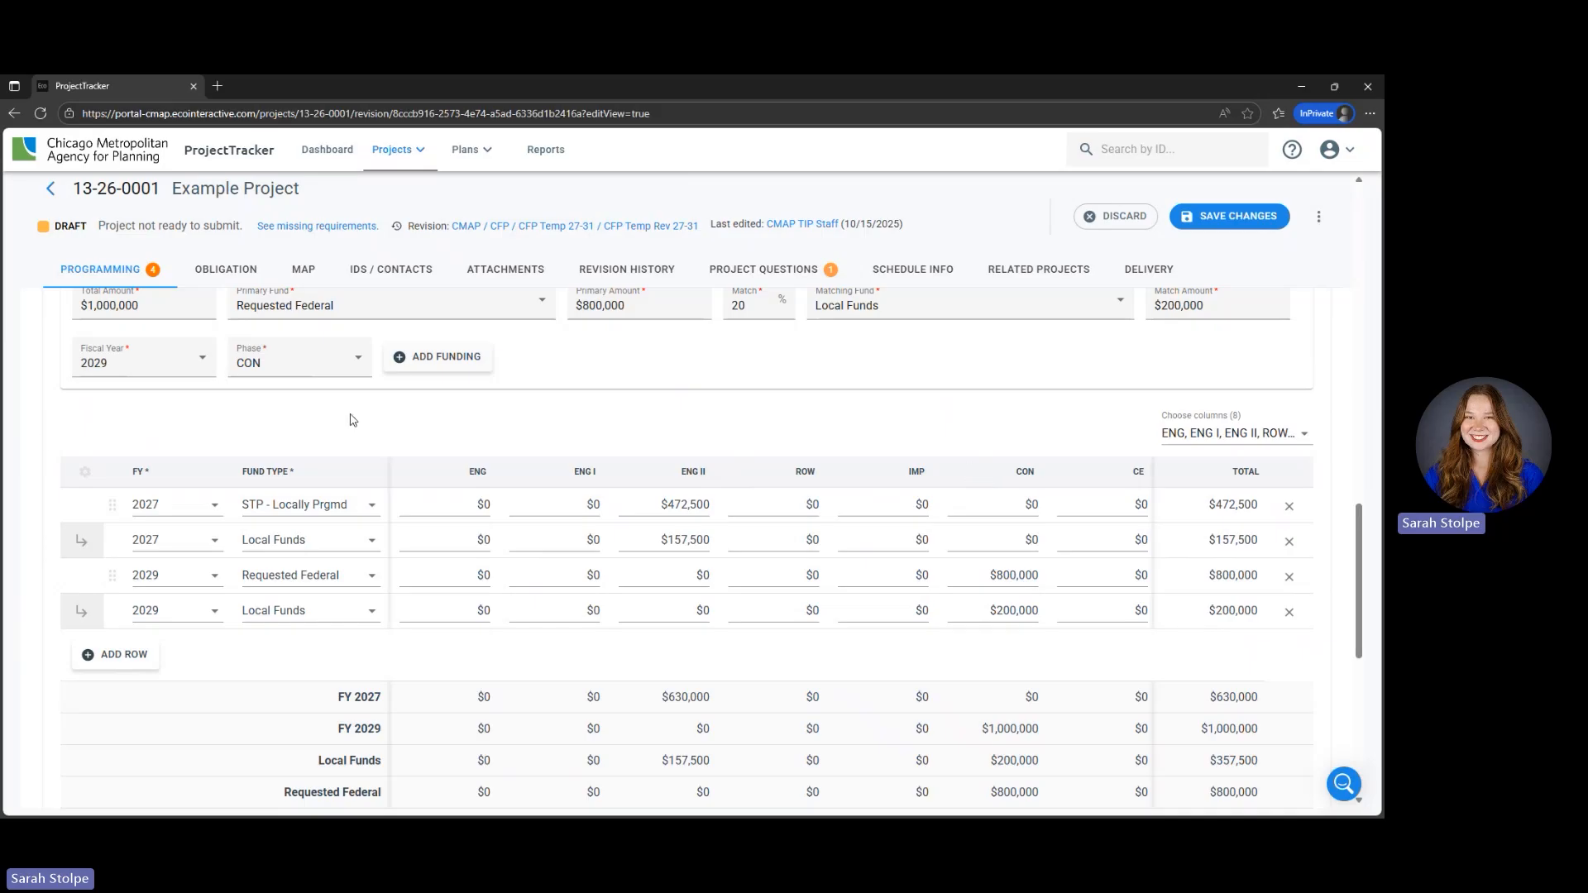
- Enter "STP-L application" as the narrative description of changes in the Change Reason Details and save the project changes
scroll(44, 467, "down", 2)
scroll(43, 467, "down", 5)
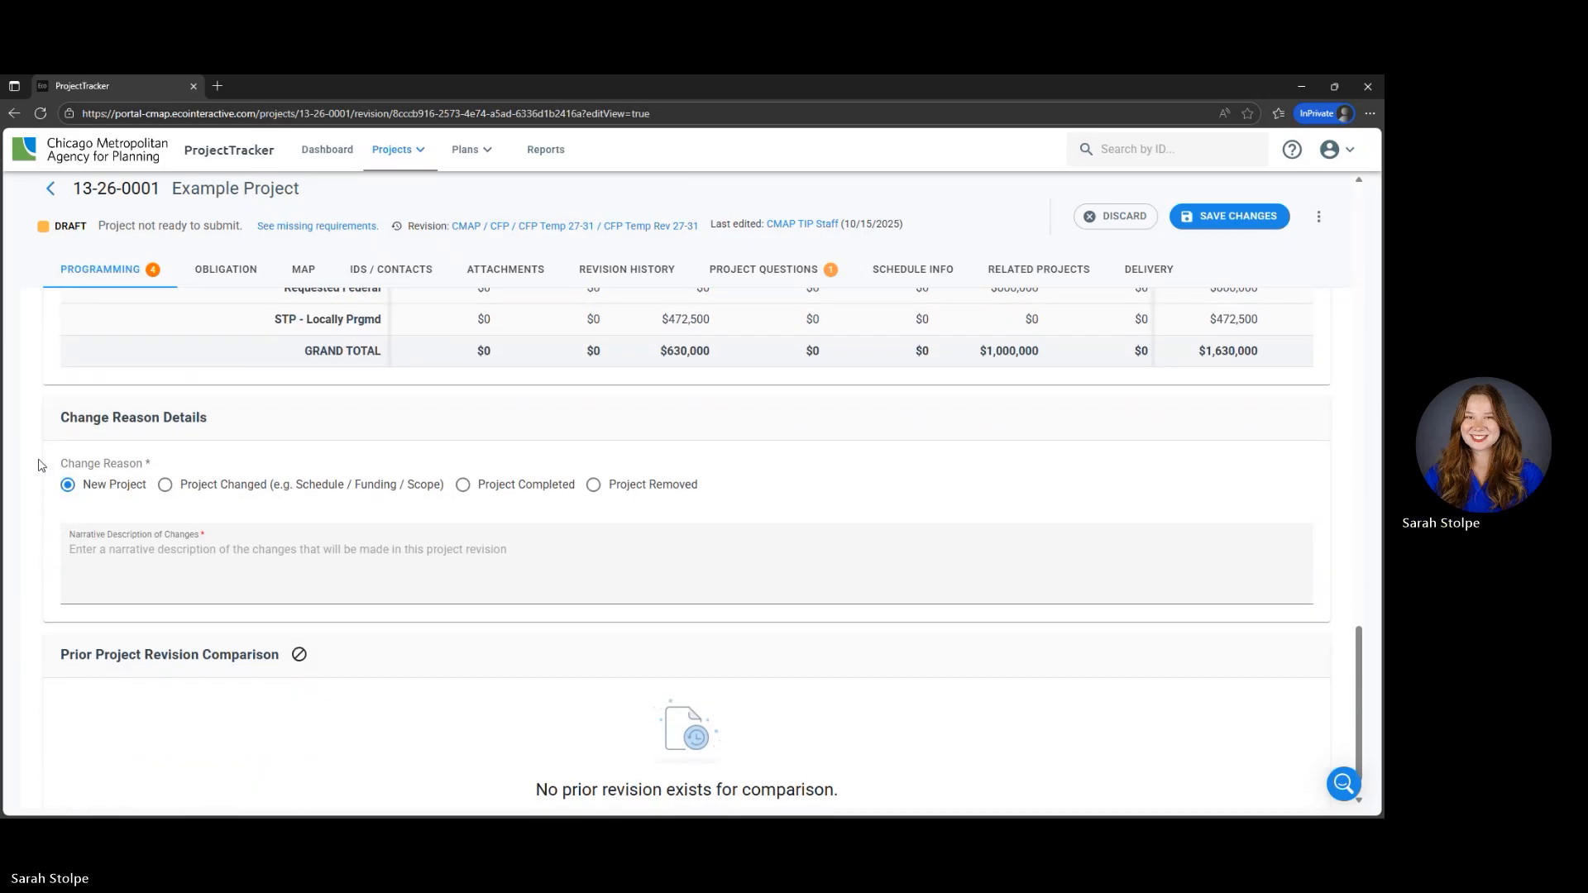
scroll(39, 465, "down", 1)
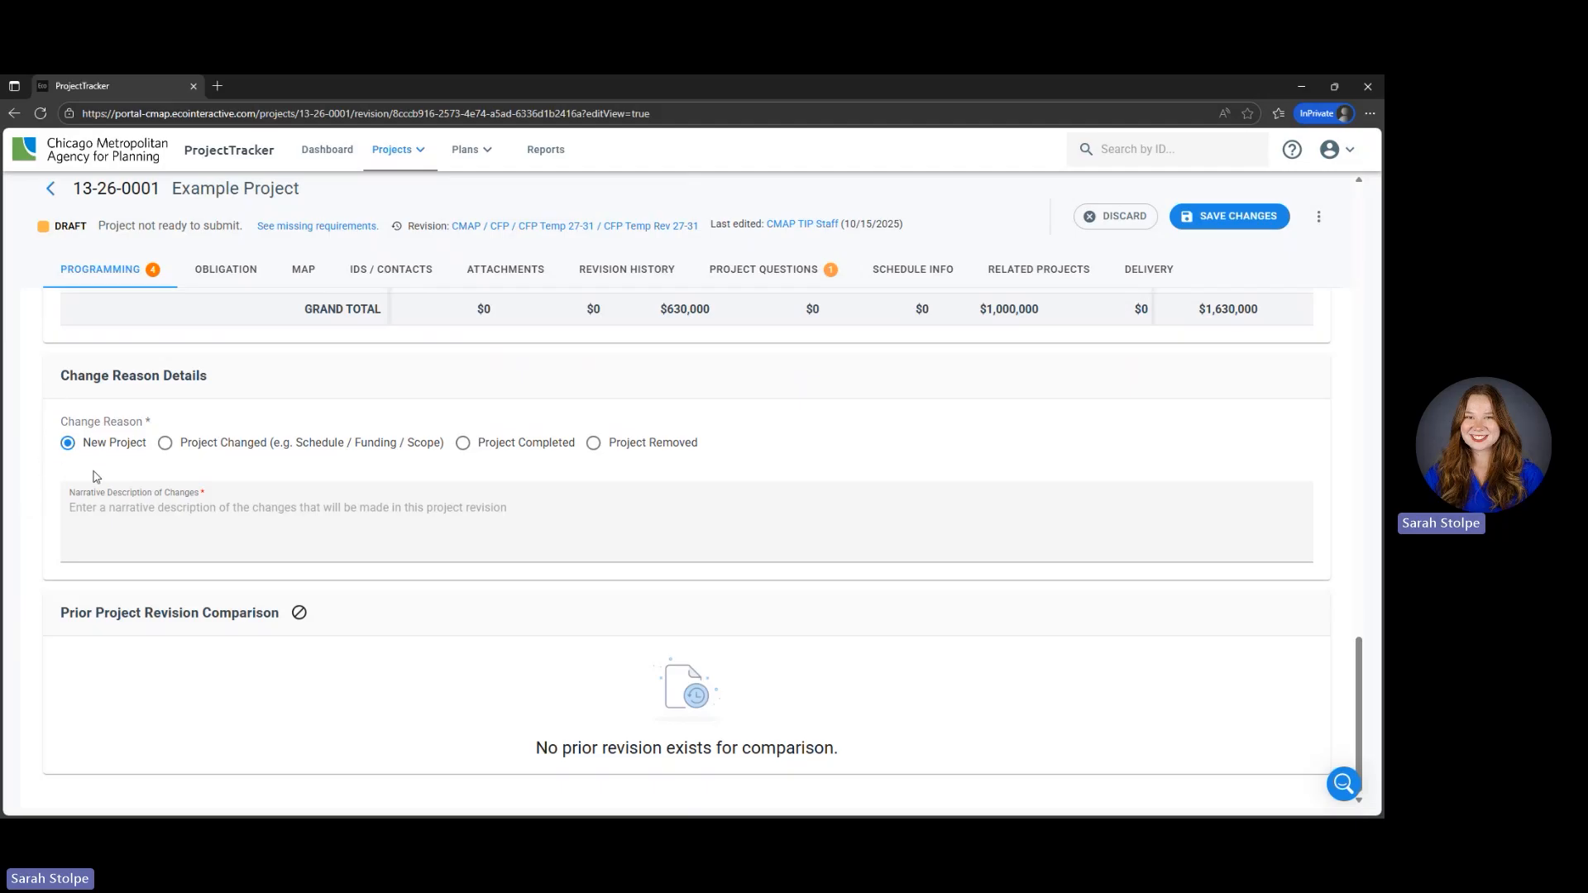
left_click(92, 525)
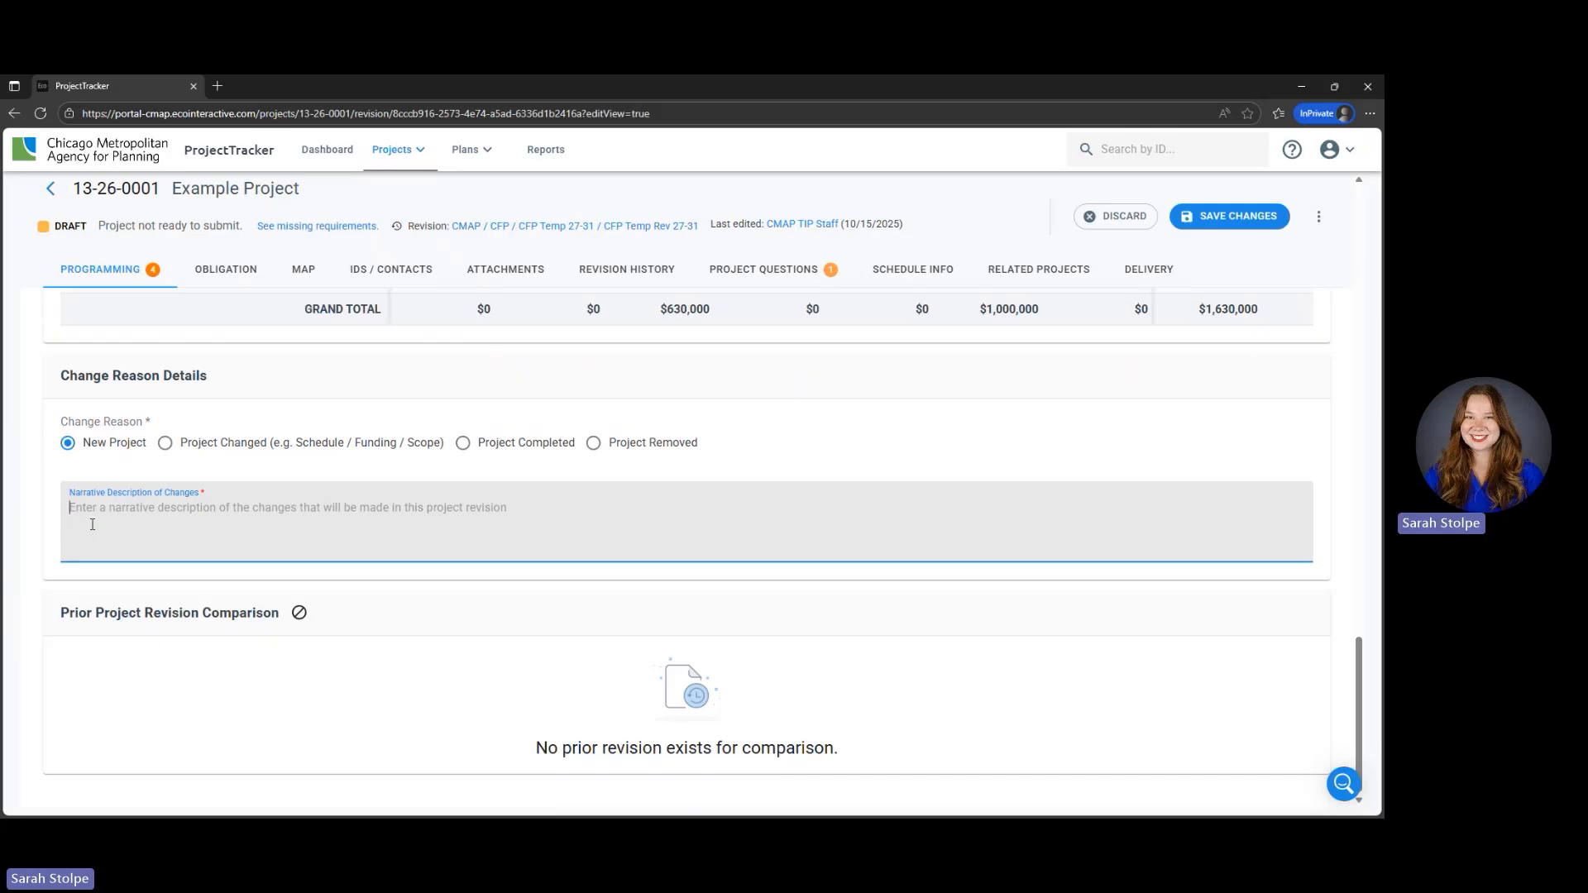
type("S")
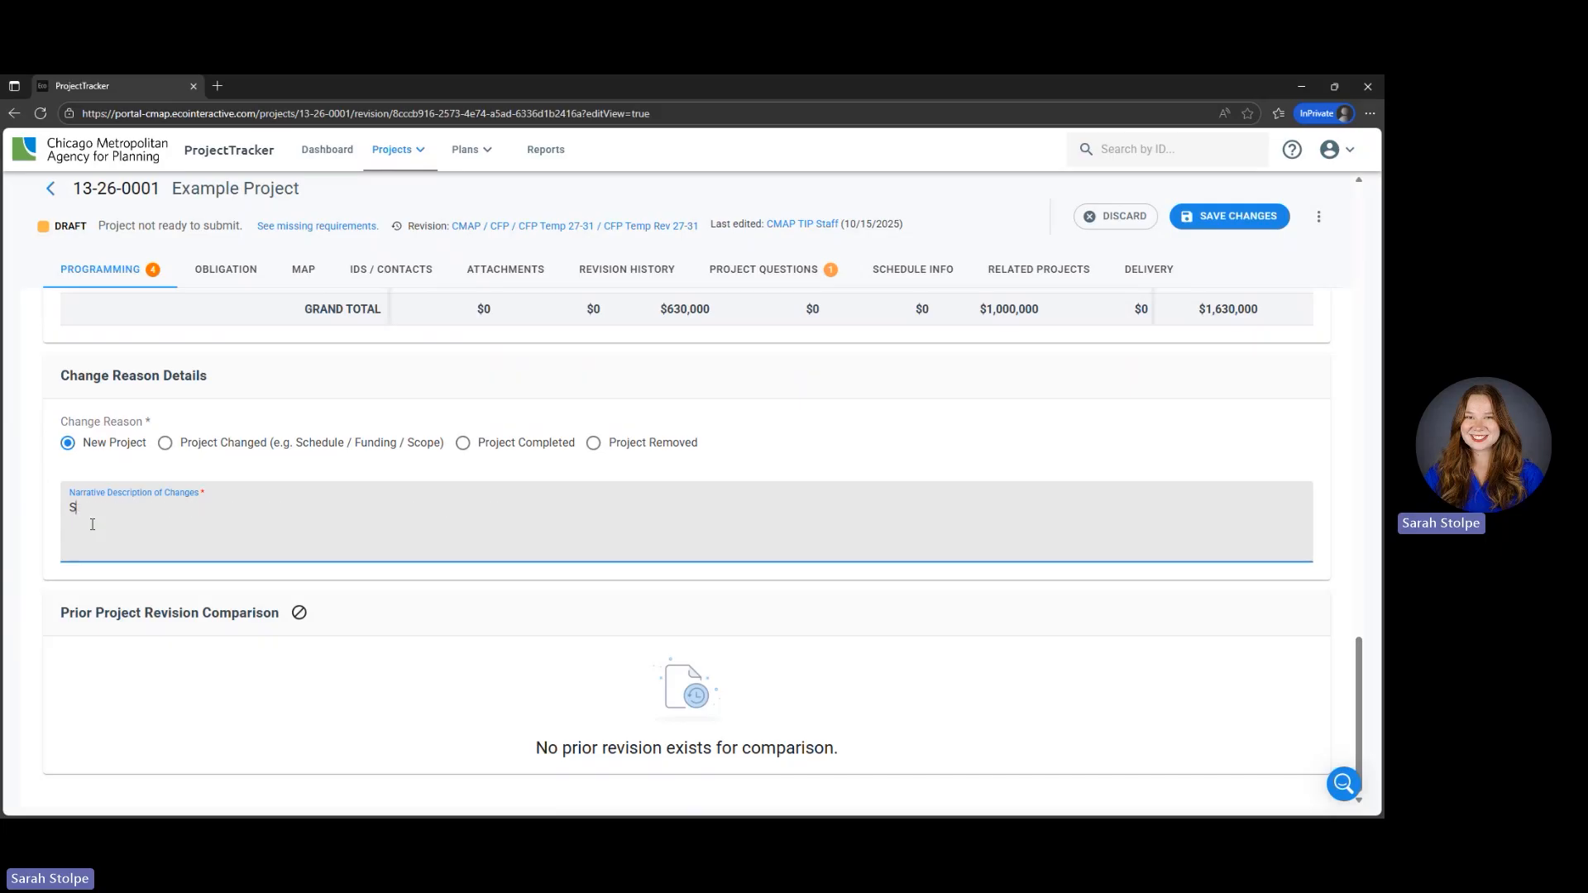
type("tTP-L application")
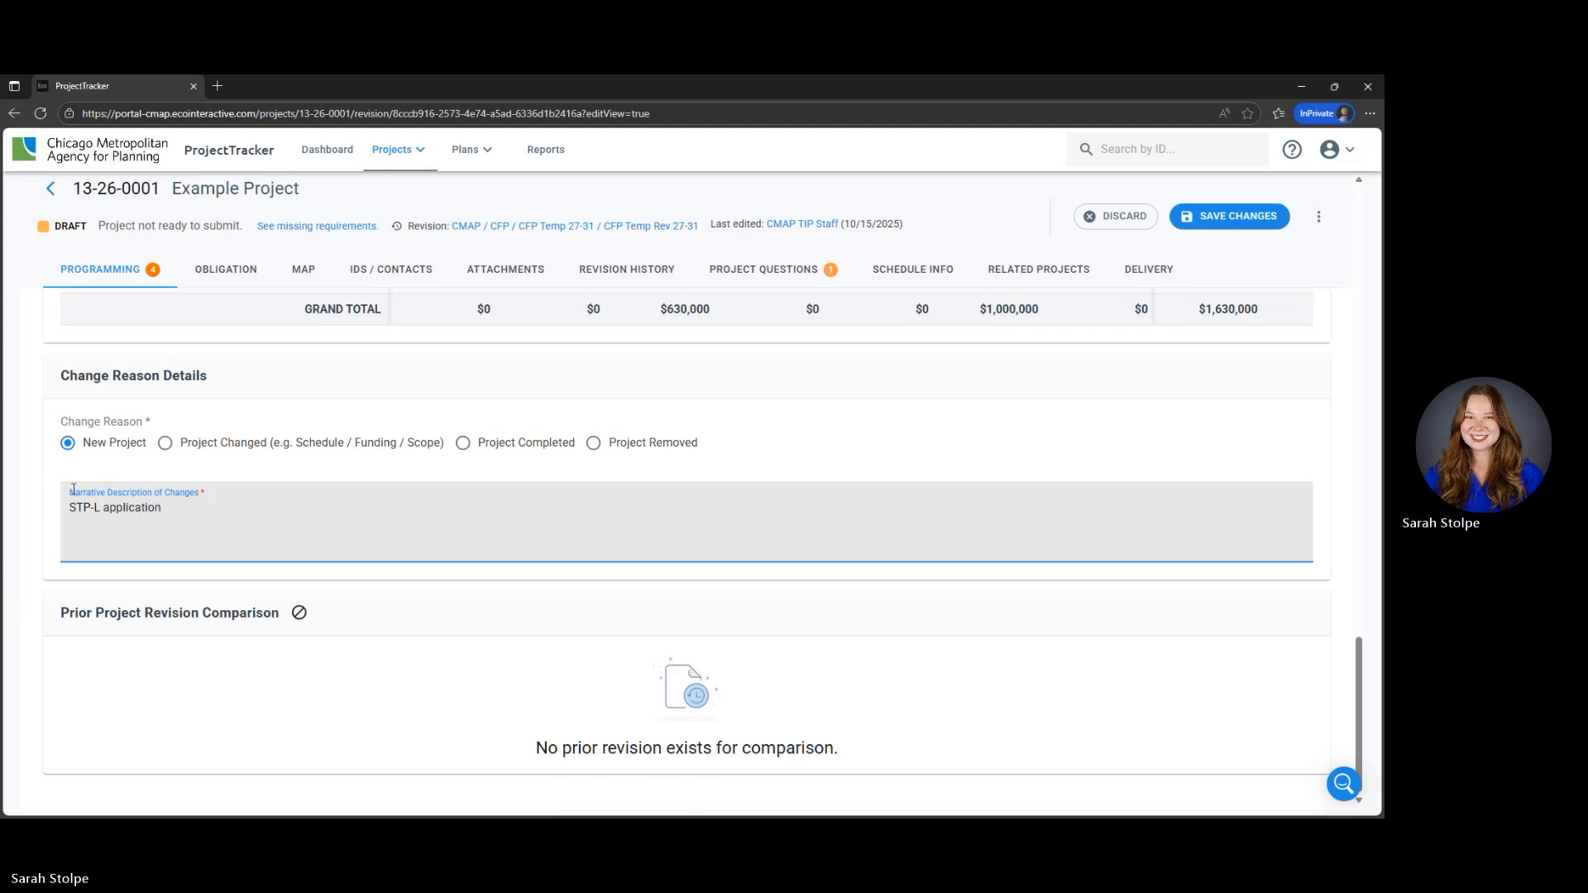
left_click(1254, 218)
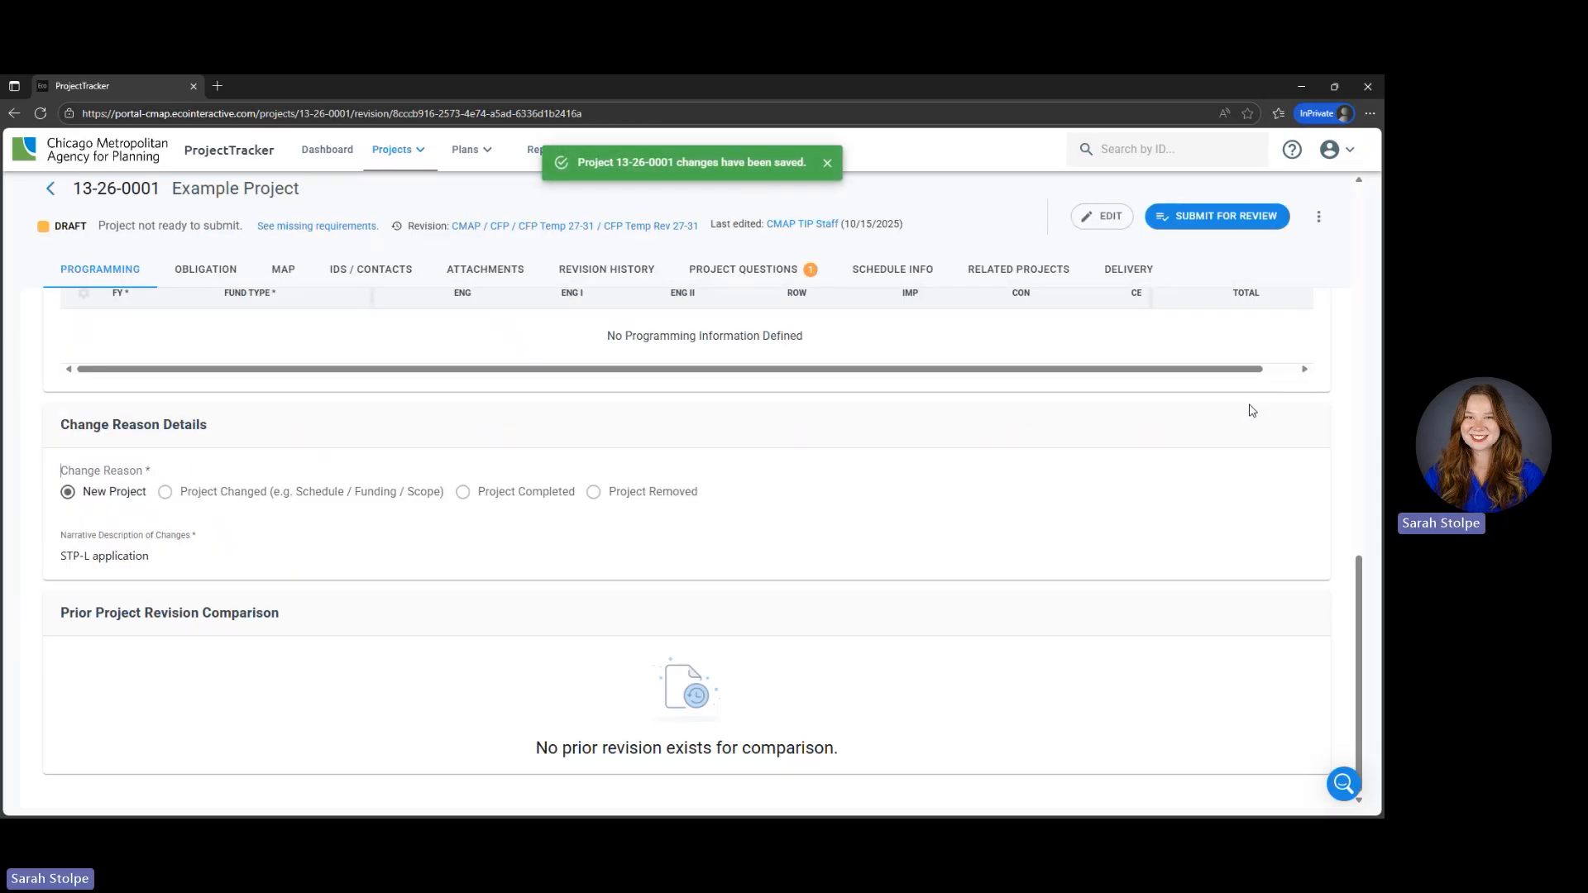
scroll(1252, 410, "up", 15)
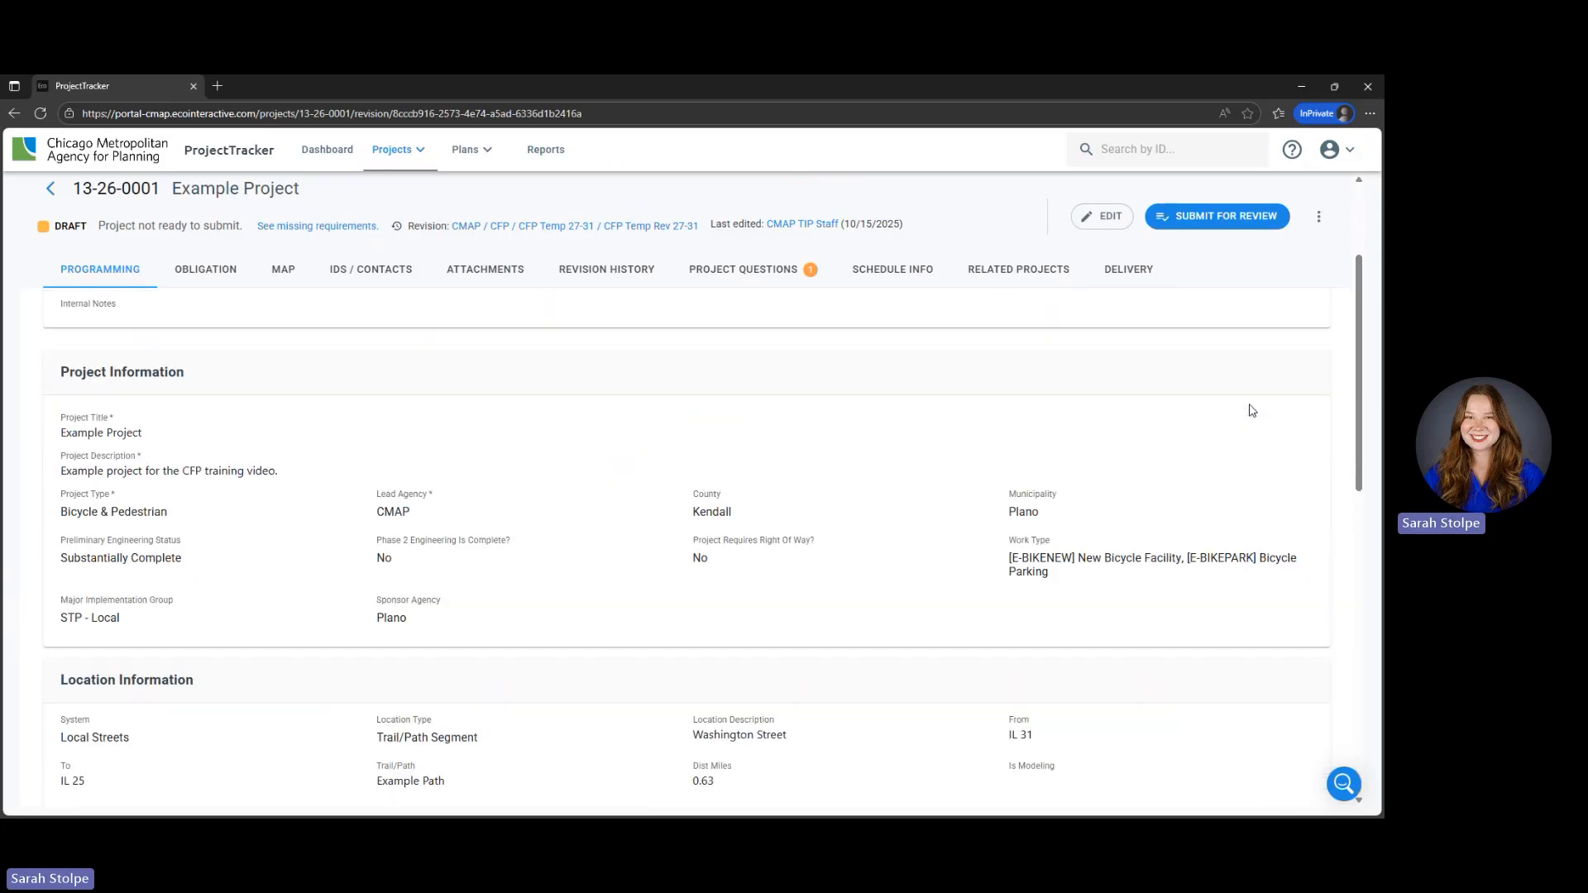